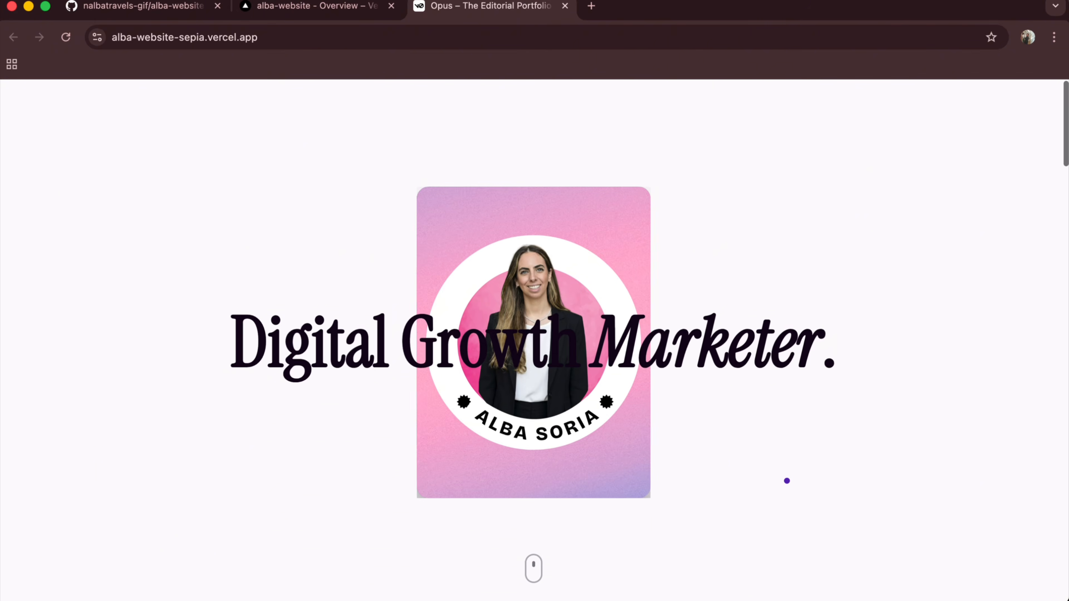
Review the published portfolio site from the hero section through the Top Services section
scroll(787, 481, down, 10)
scroll(787, 480, down, 10)
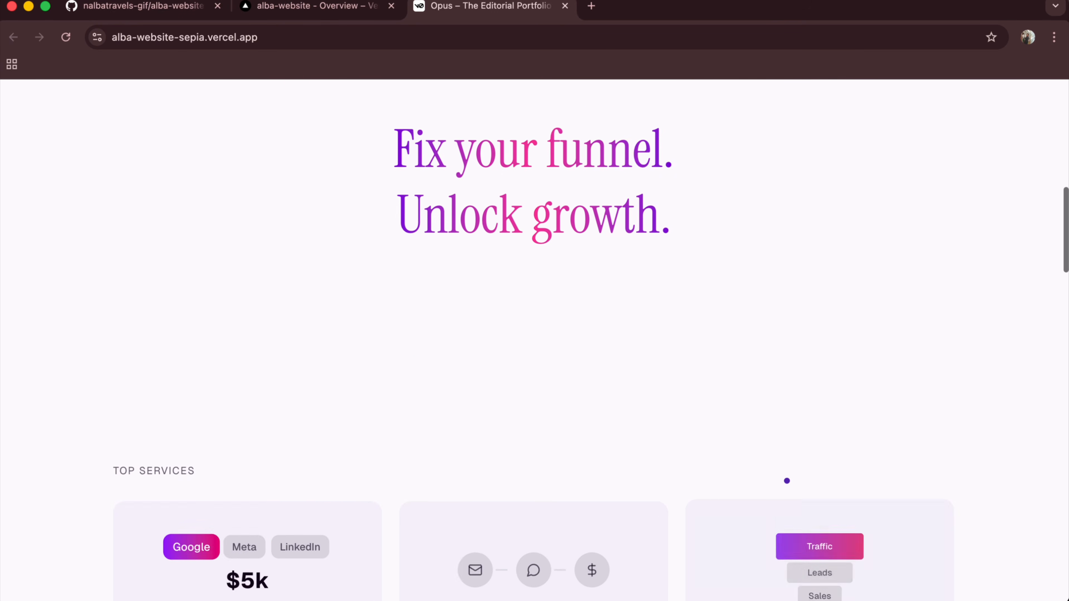
scroll(787, 481, down, 10)
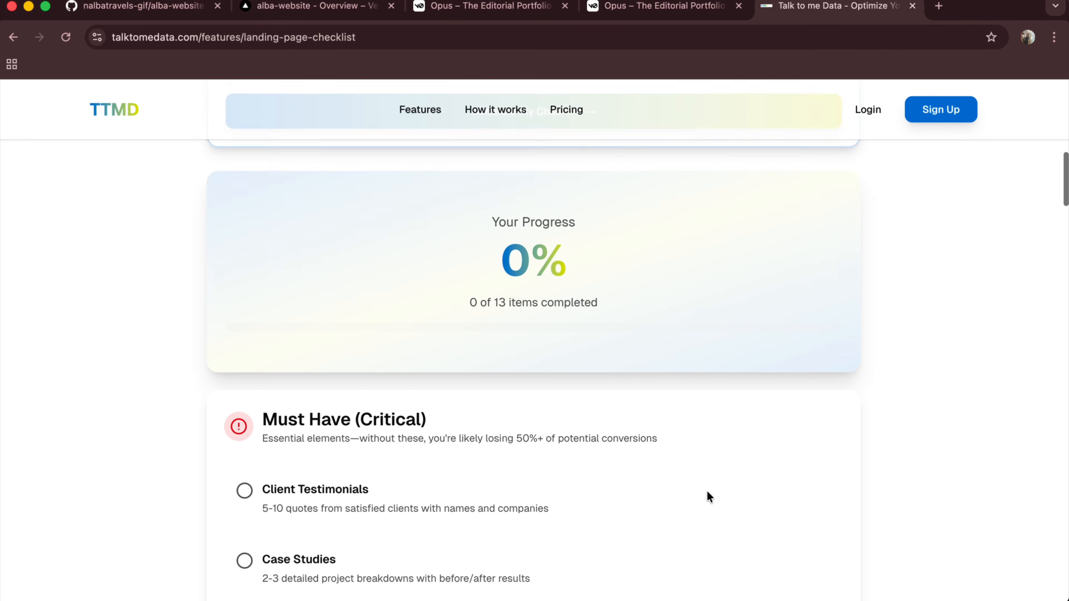
Mark Case Studies and Results/Metrics as completed in the Must Have (Critical) list of the landing page checklist
scroll(706, 490, down, 2)
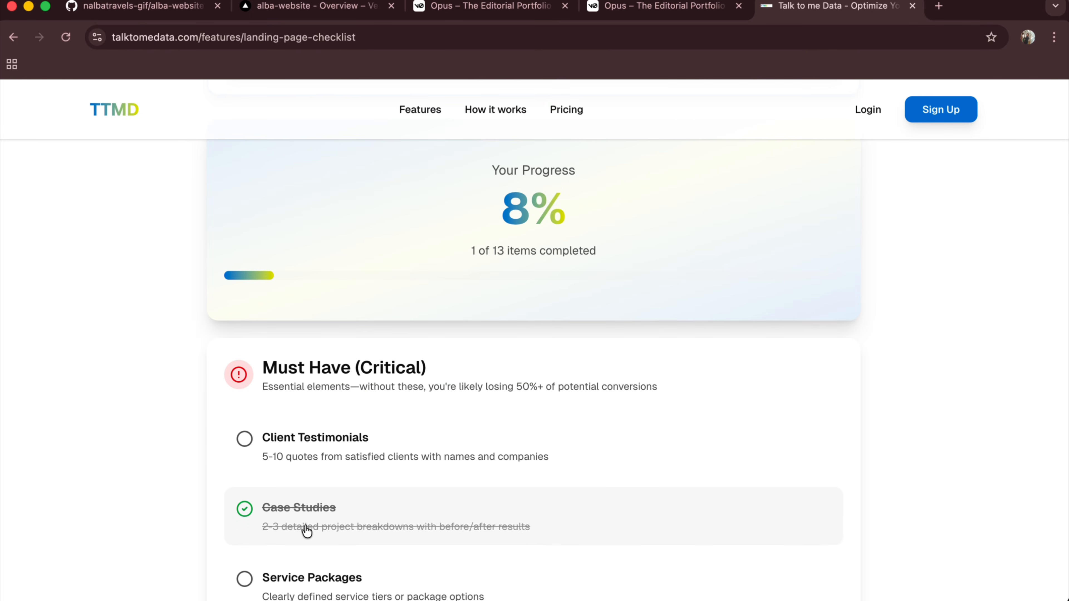
scroll(307, 530, down, 2)
click(269, 572)
scroll(522, 358, up, 3)
scroll(580, 381, down, 2)
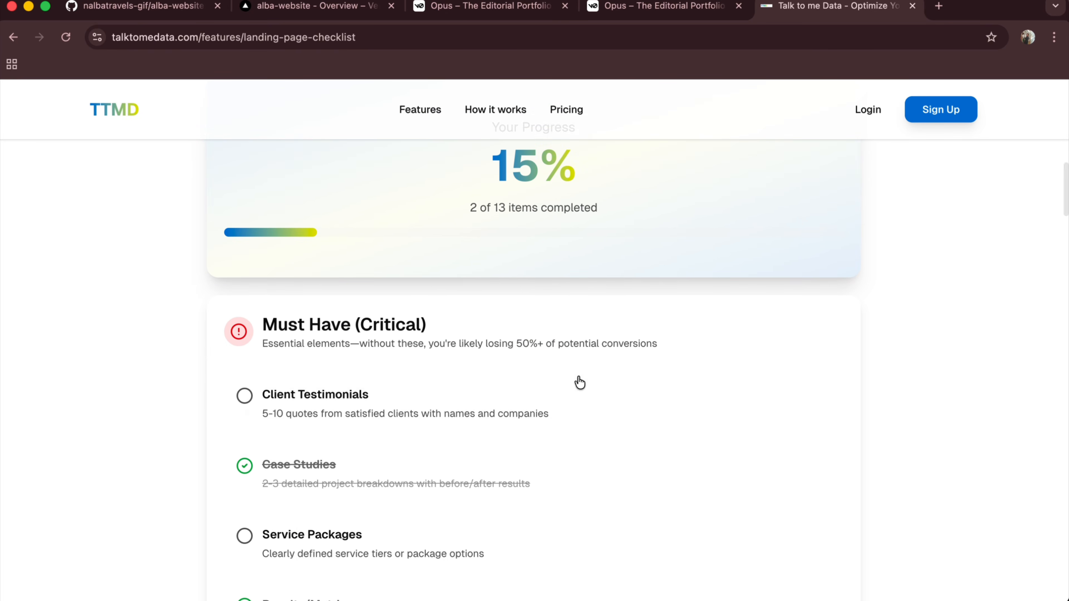
scroll(580, 382, down, 5)
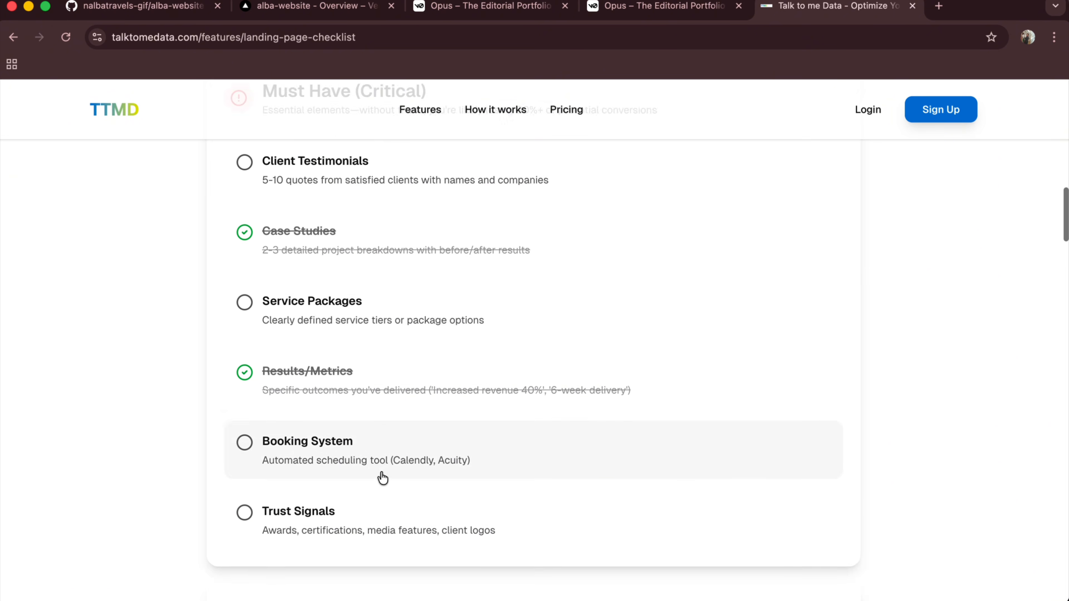
scroll(383, 477, down, 4)
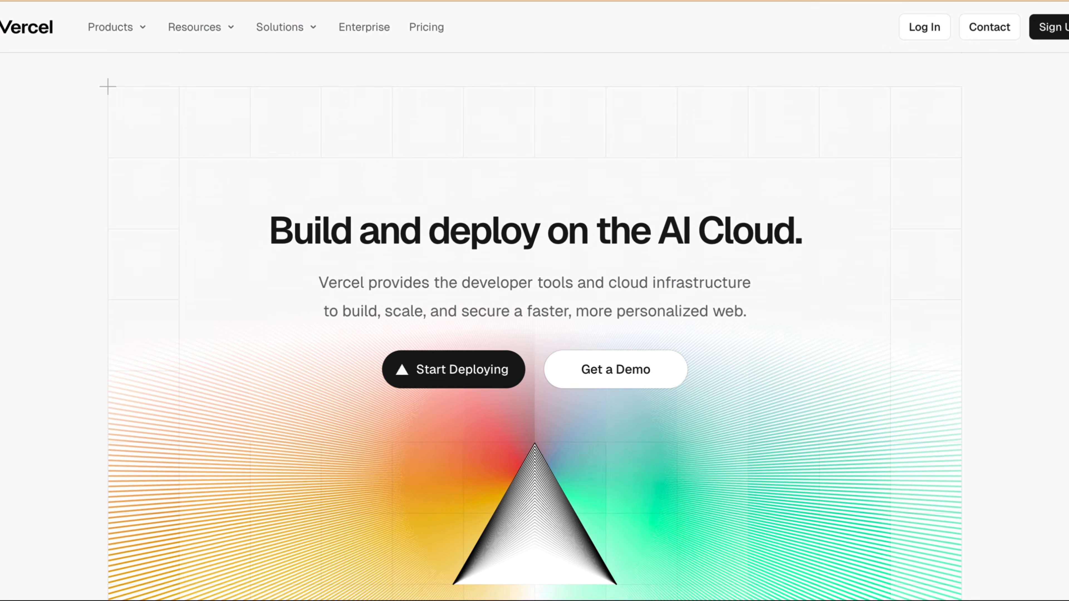
scroll(534, 326, down, 3)
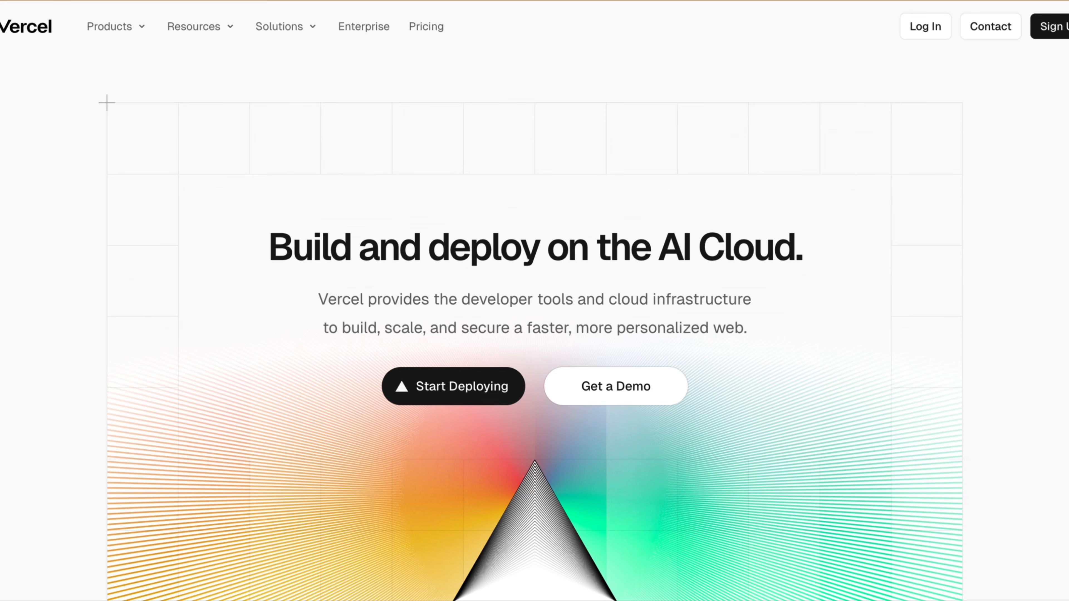
scroll(535, 327, down, 3)
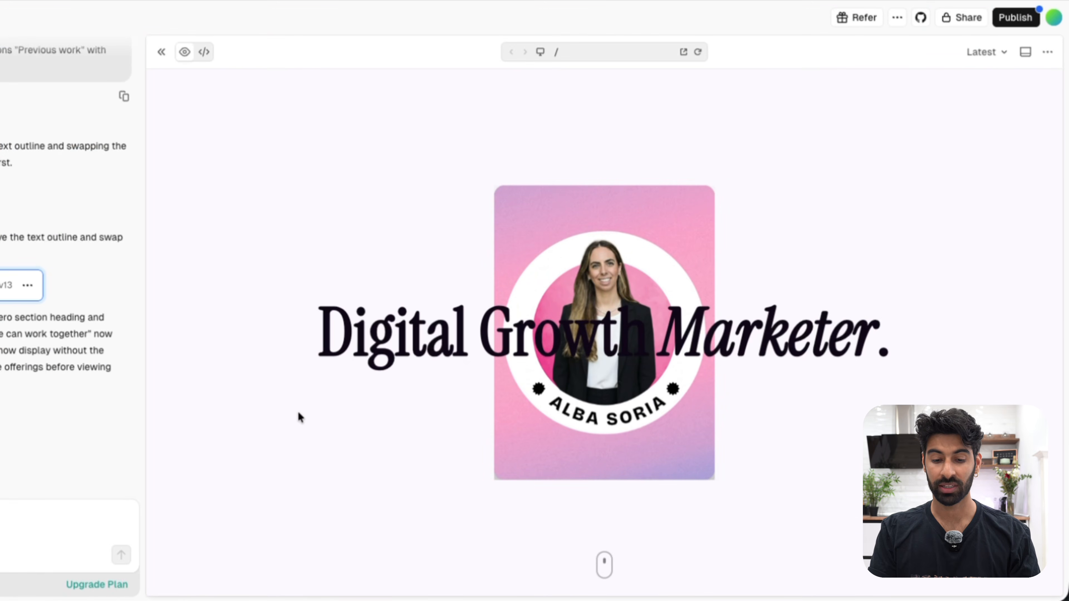
Review the portfolio preview in v0, including the next slide of the How We Can Work Together carousel, and return to the hero
scroll(300, 417, down, 15)
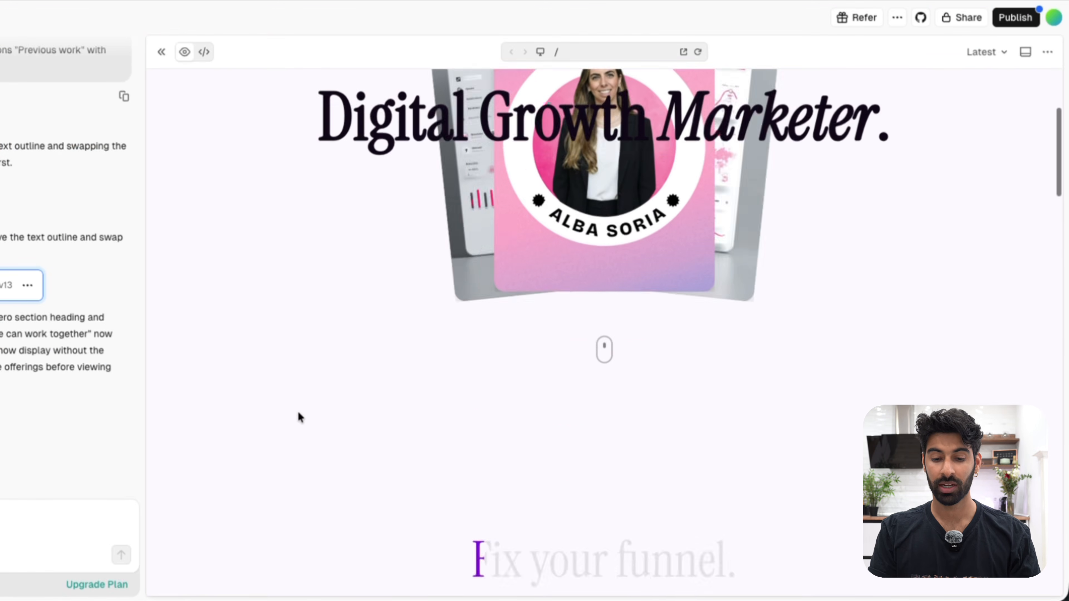
scroll(297, 412, down, 5)
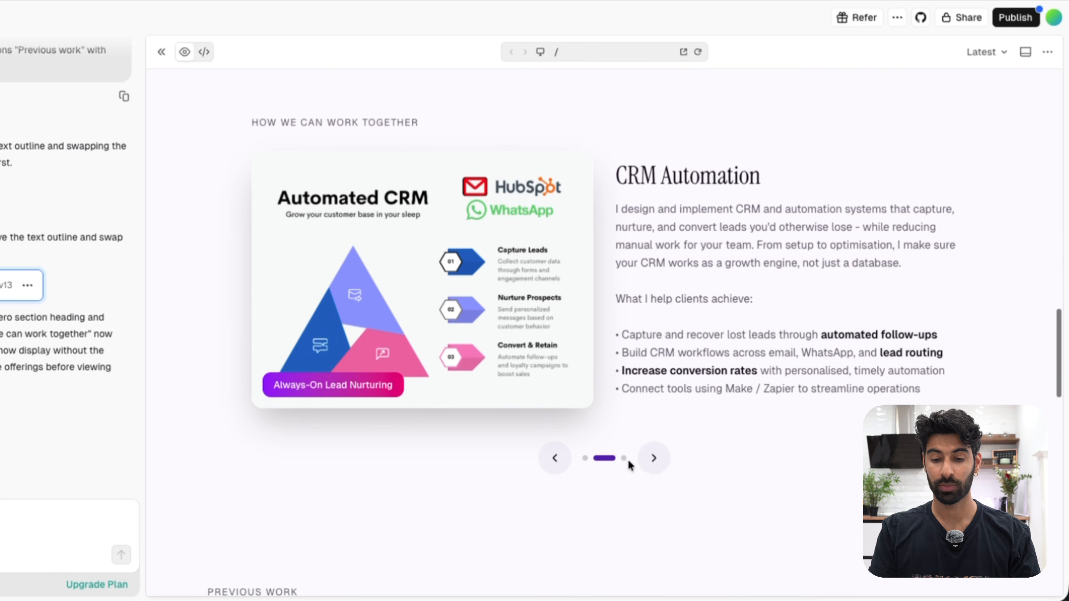
click(654, 458)
scroll(654, 458, down, 6)
scroll(668, 384, up, 20)
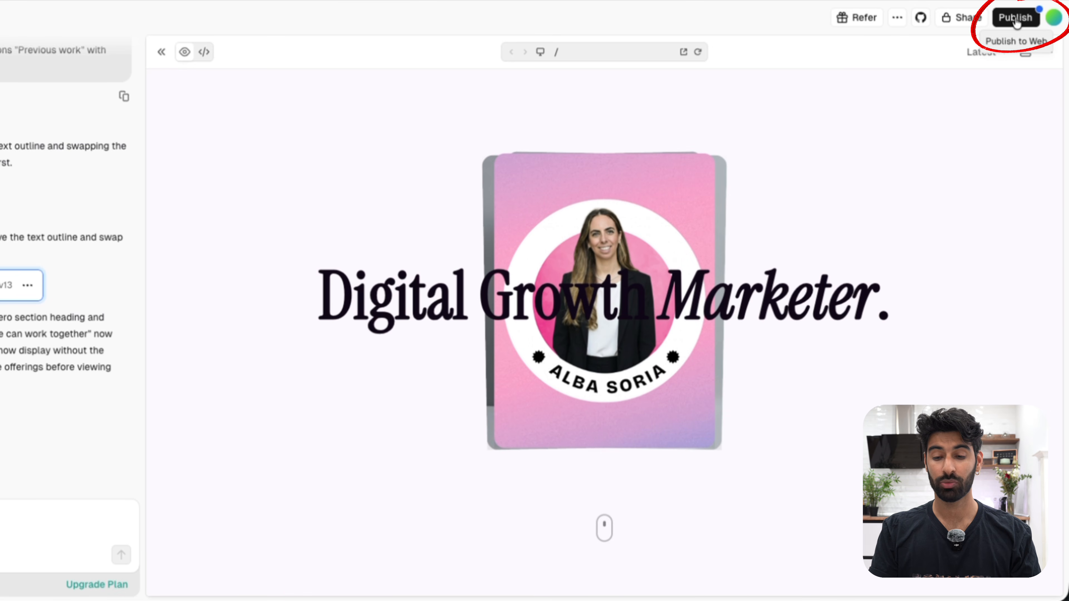
Examine the Publish to the Web options for version 13 and close them without publishing
click(1015, 19)
click(908, 246)
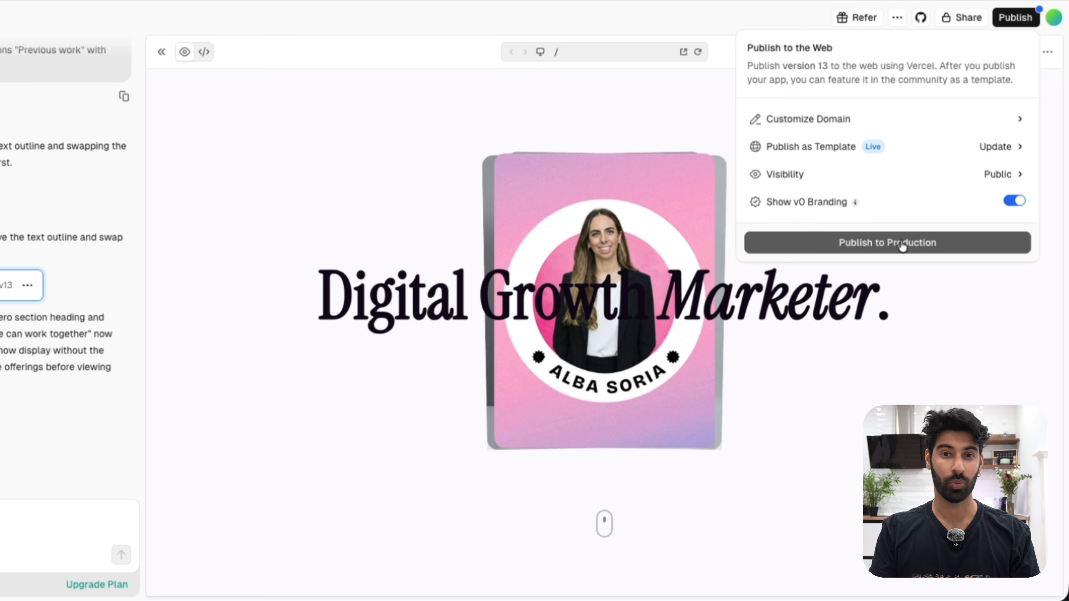
click(922, 284)
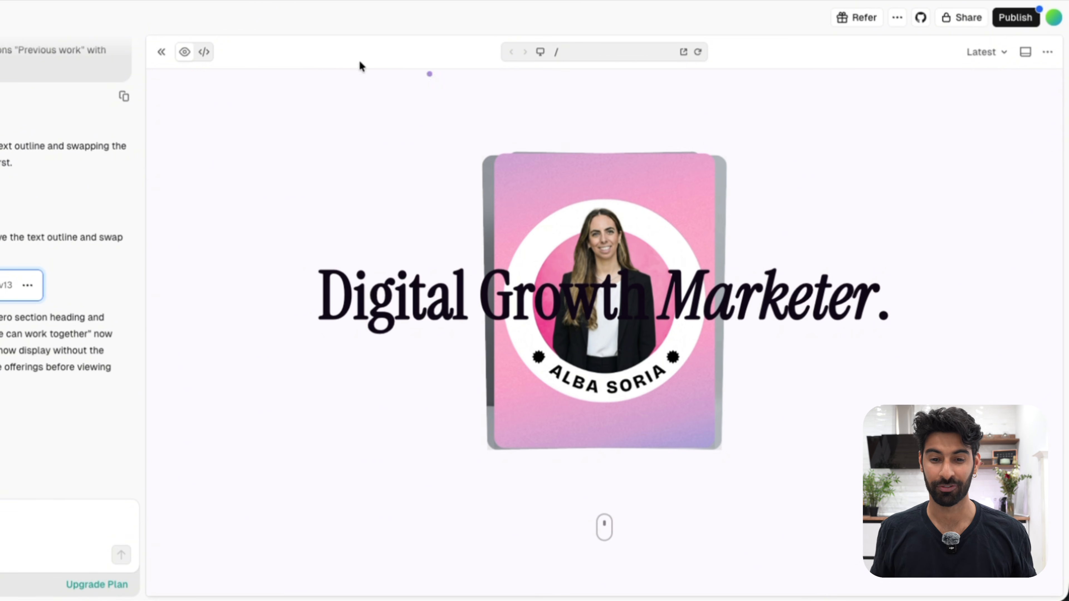
Look at the project's source code, return to the site preview, and open the version's additional options
click(205, 53)
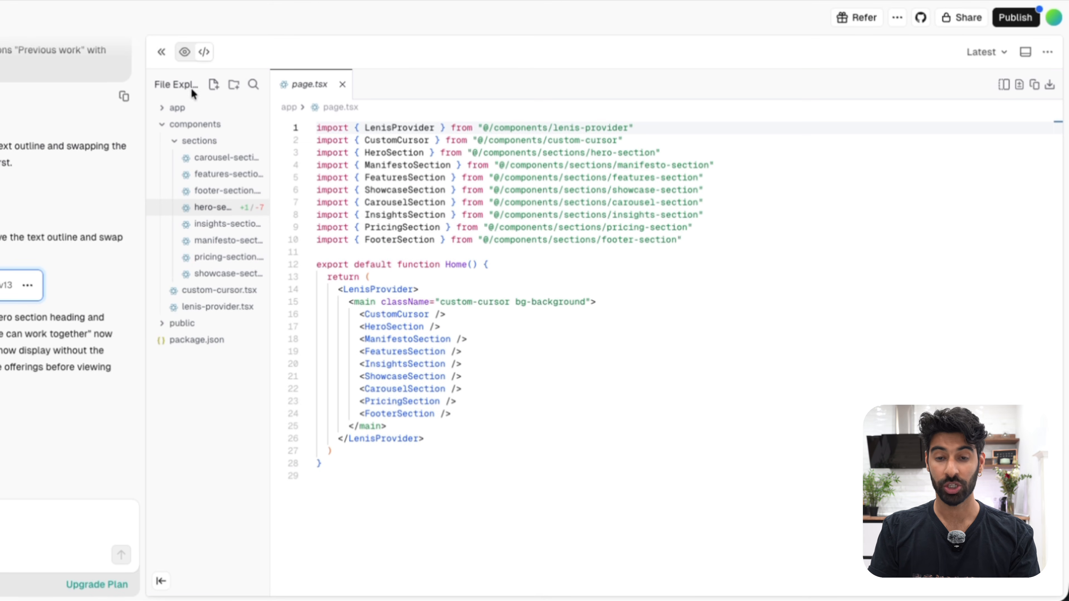
click(185, 52)
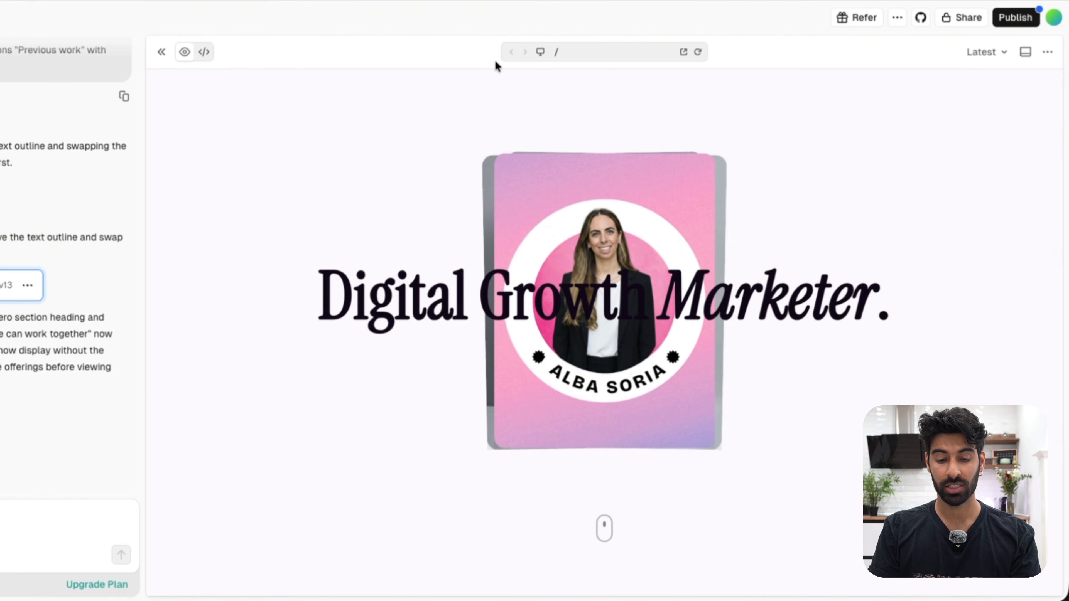
click(1048, 52)
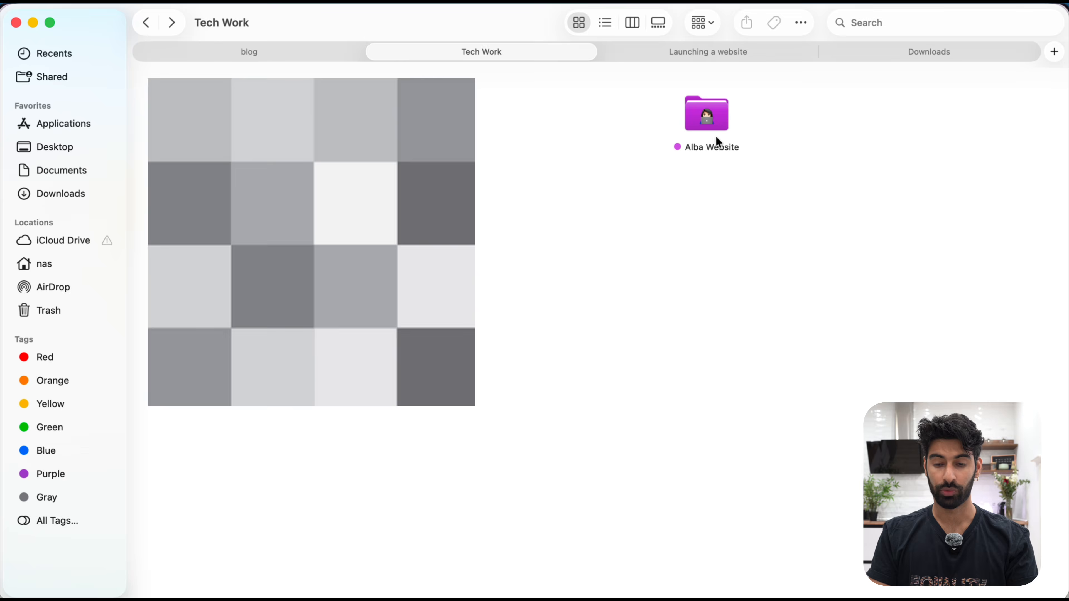
Examine the project files inside the Alba Website folder in Finder and return to the Tech Work folder
double_click(718, 120)
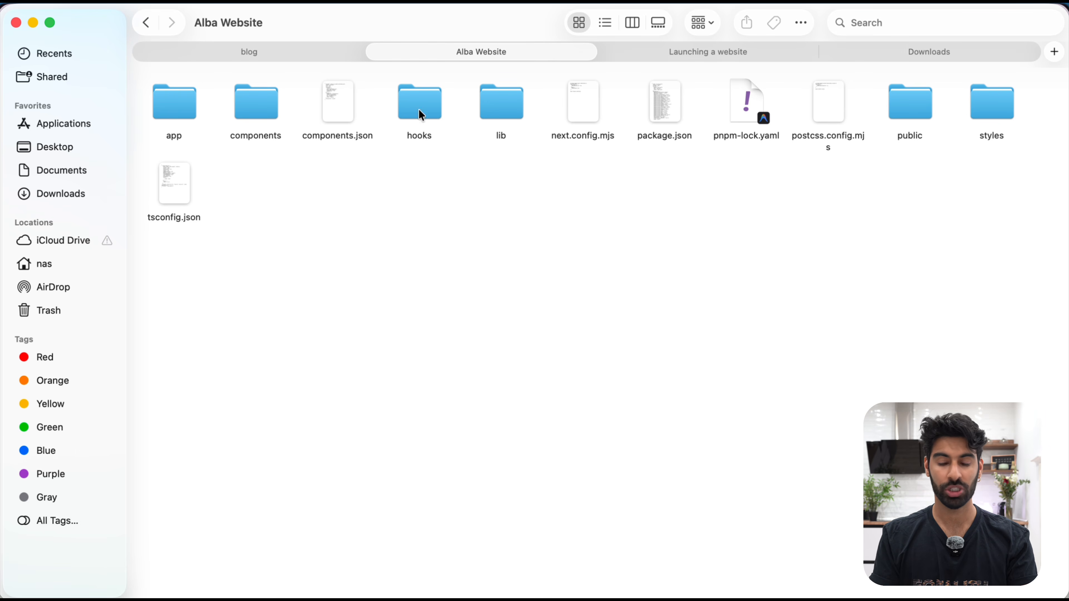
click(146, 23)
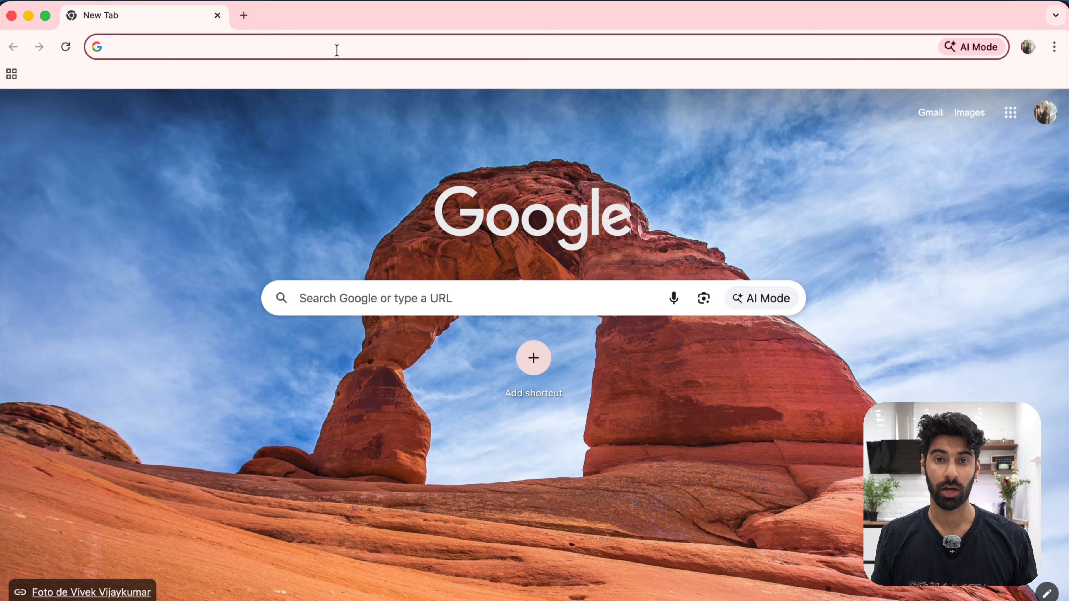
Go to github.com in the browser and look over its home page
text(github)
key(Return)
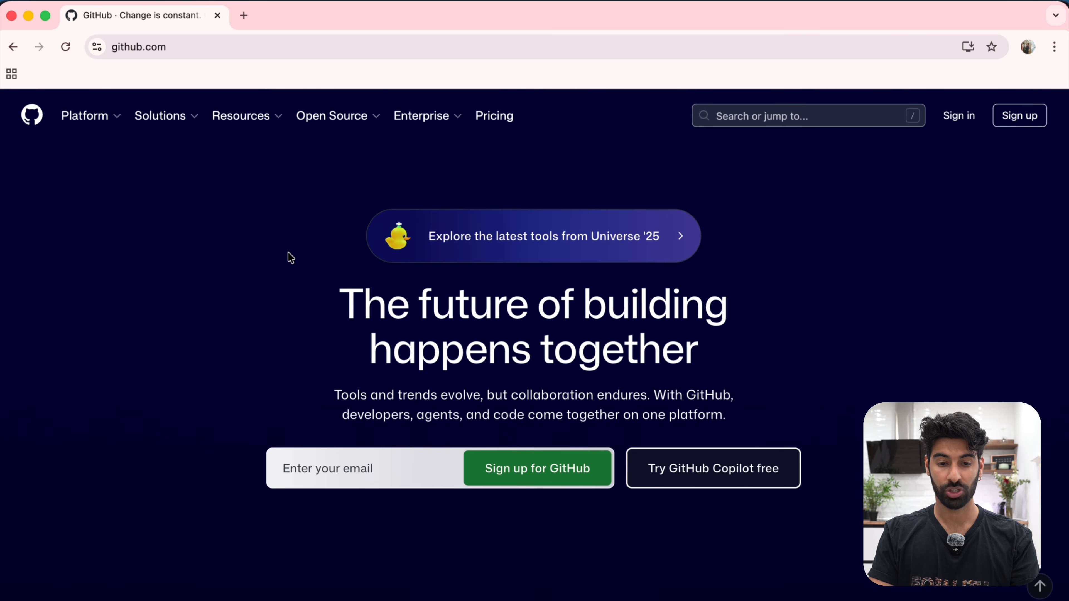
scroll(290, 257, down, 10)
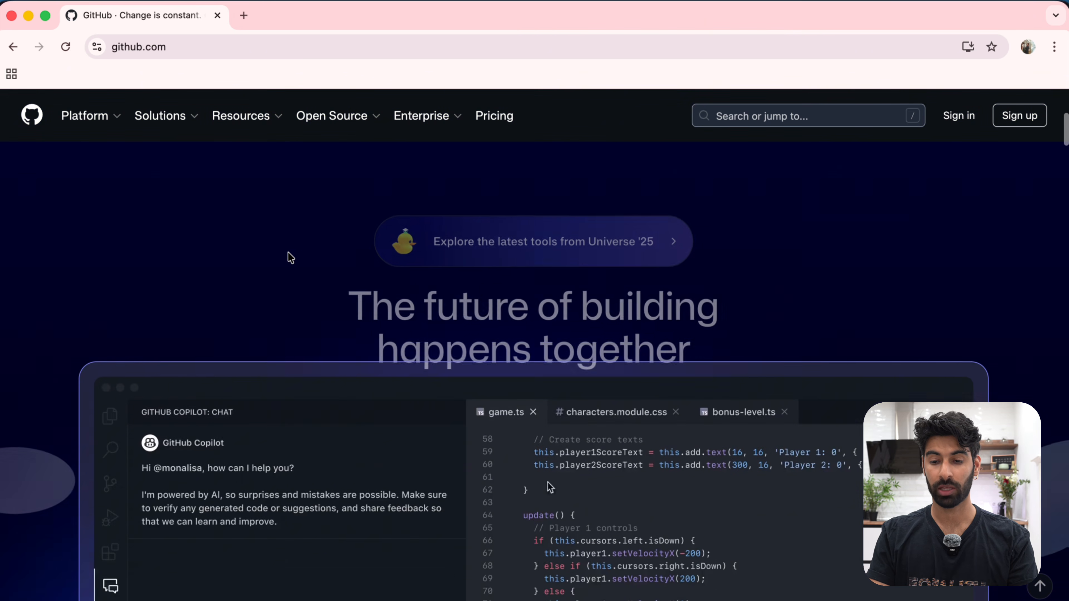
scroll(288, 252, up, 10)
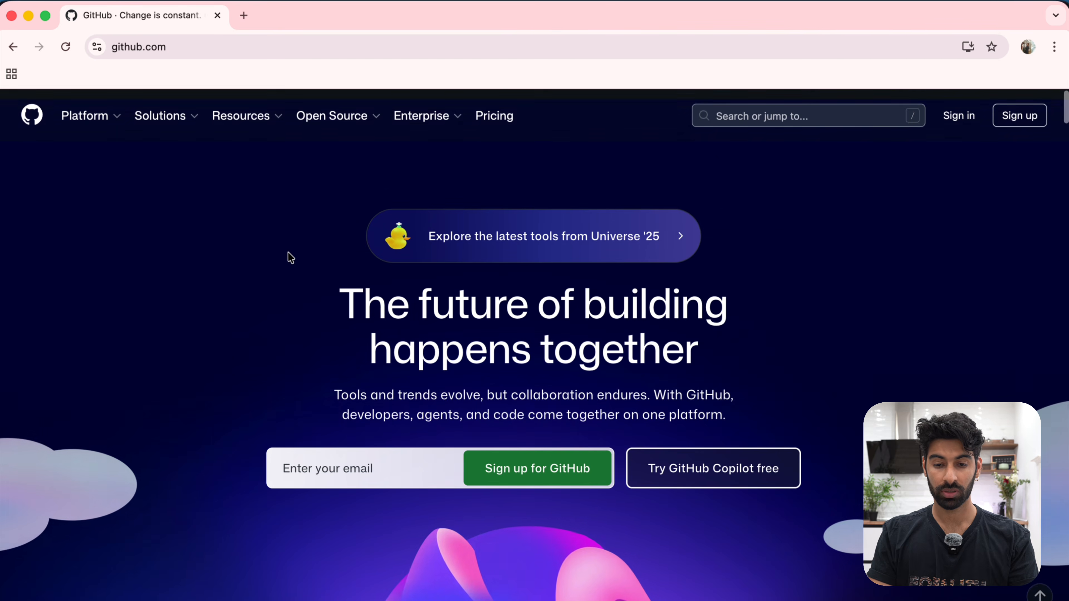
Sign up for GitHub with a Google account, using a chosen username and Spain as the country, and create the account
click(1014, 126)
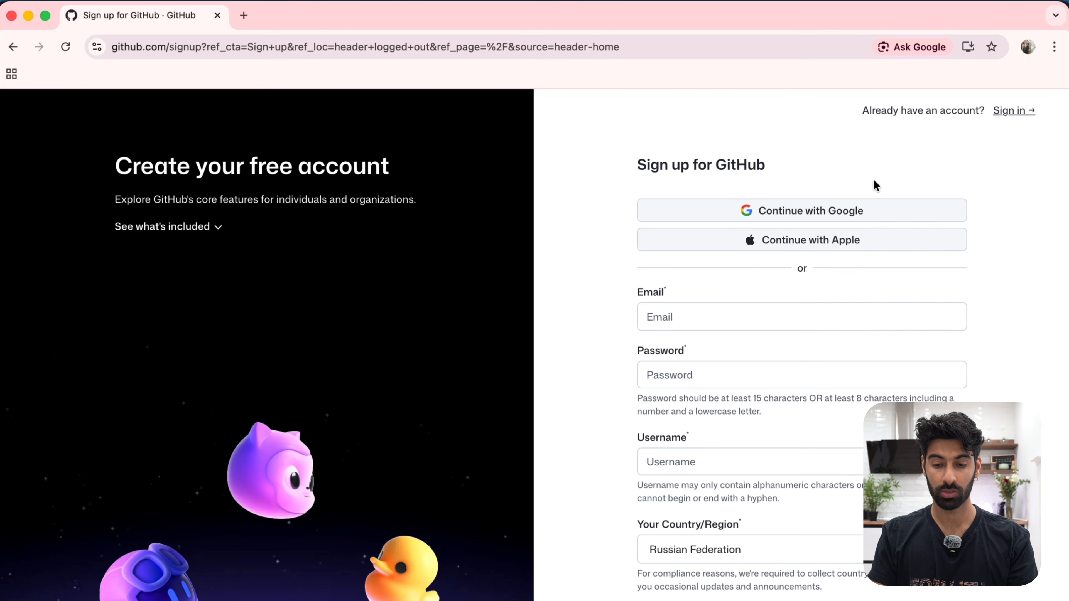
click(855, 212)
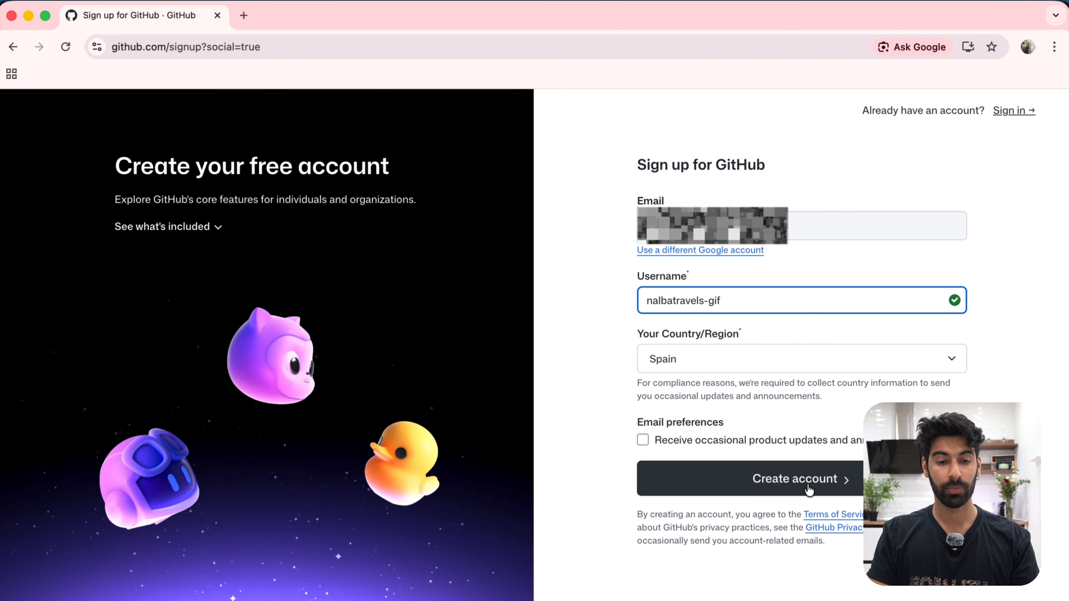
click(809, 489)
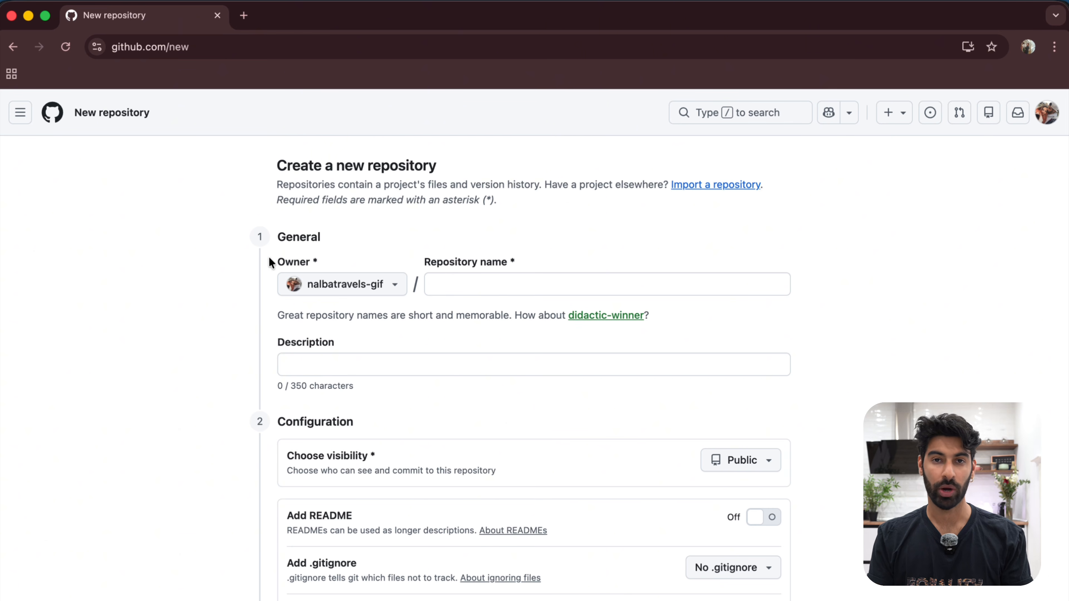
Create a public repository named alba-website with a description stating it is for the site owner's marketing portfolio
click(442, 284)
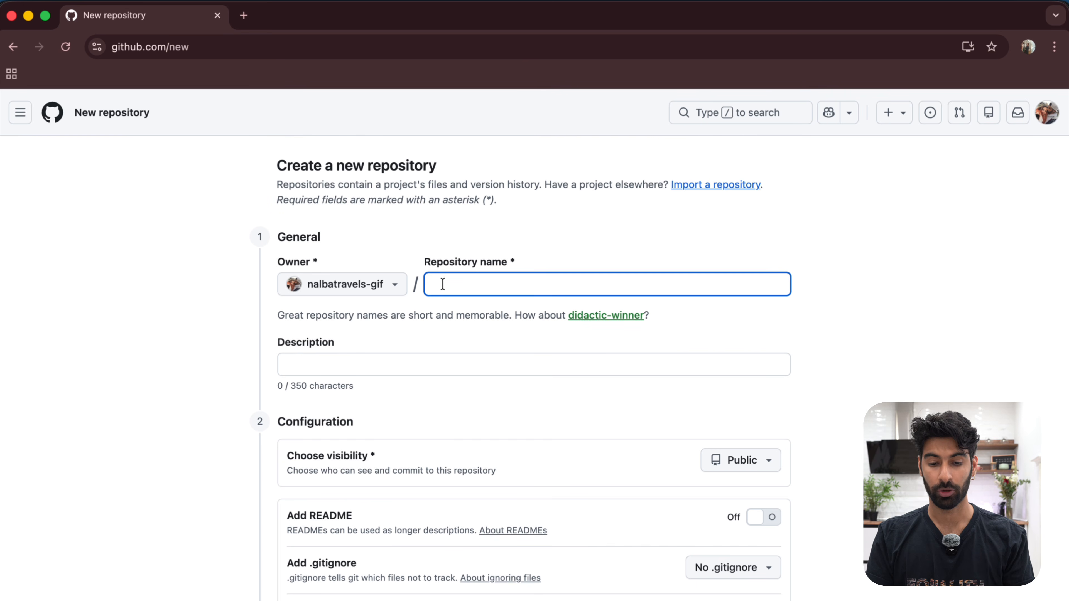
text(al)
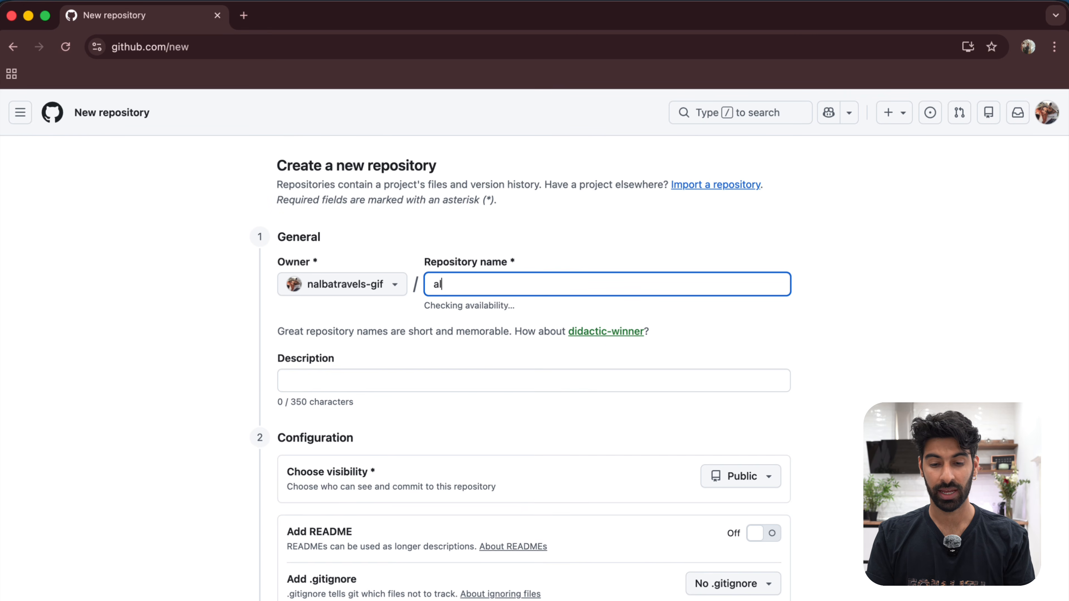
text(ba-we)
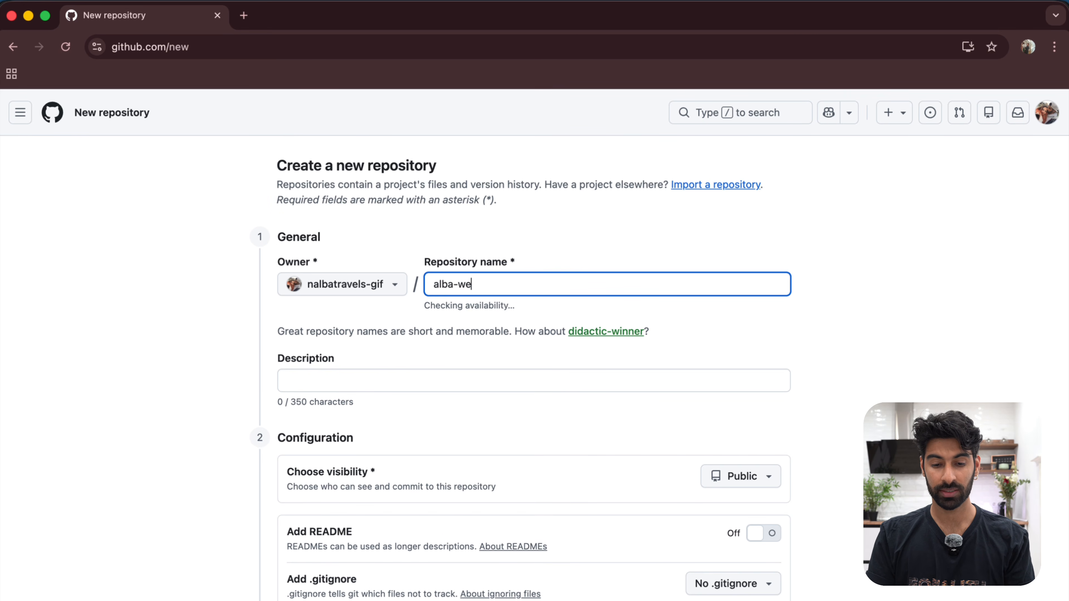
text(bsite)
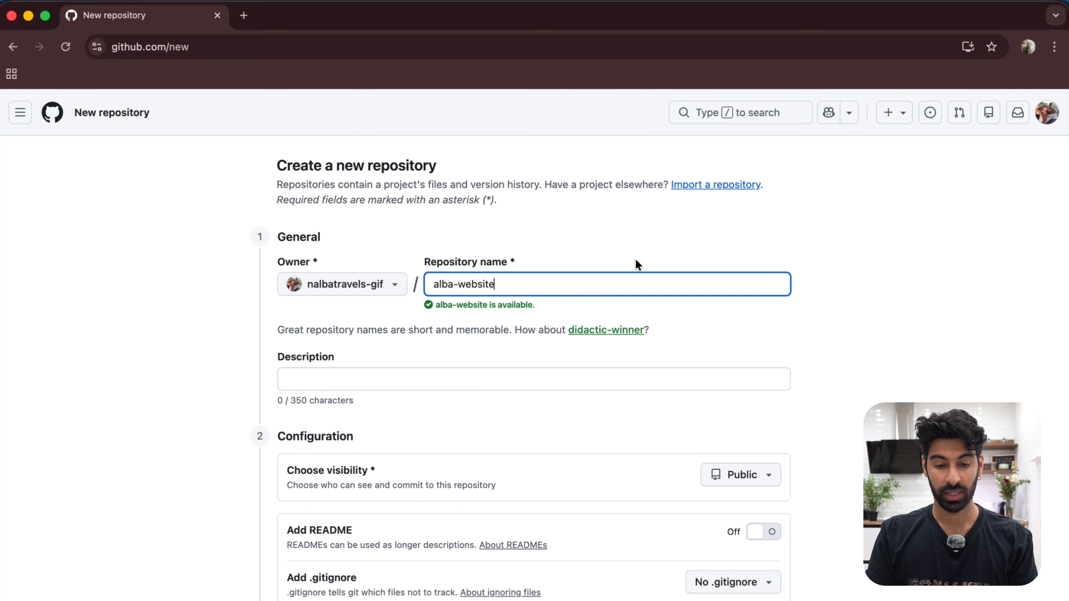
click(713, 374)
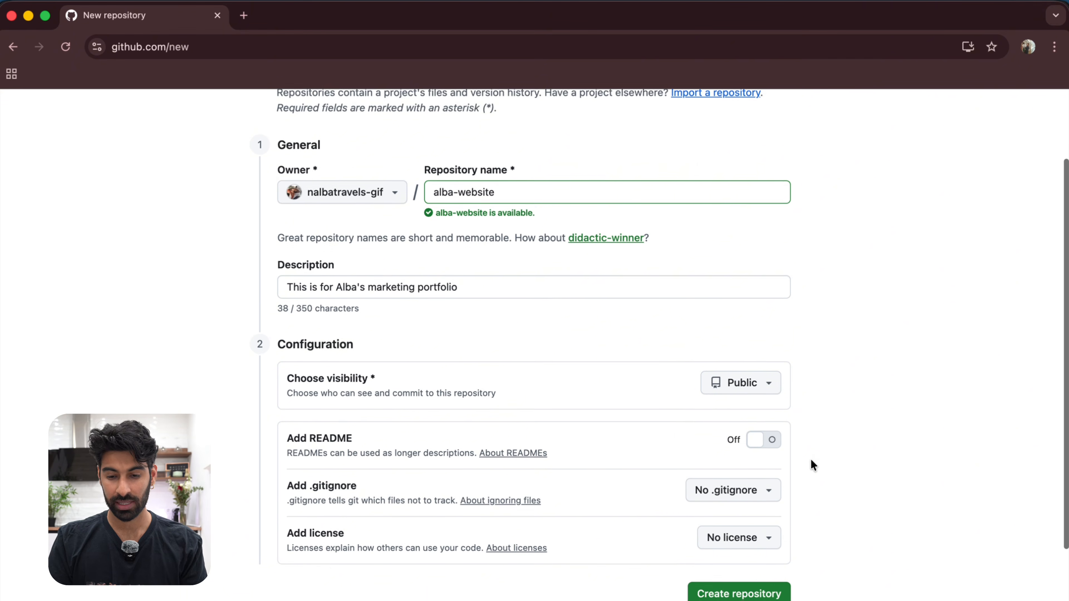
scroll(813, 465, down, 2)
scroll(813, 465, down, 1)
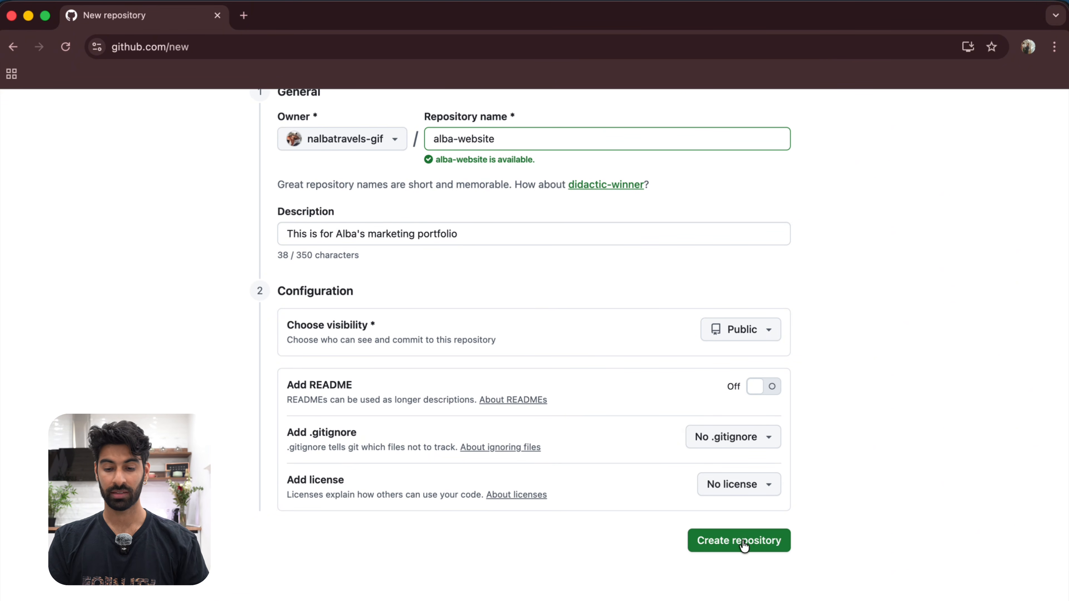
click(751, 538)
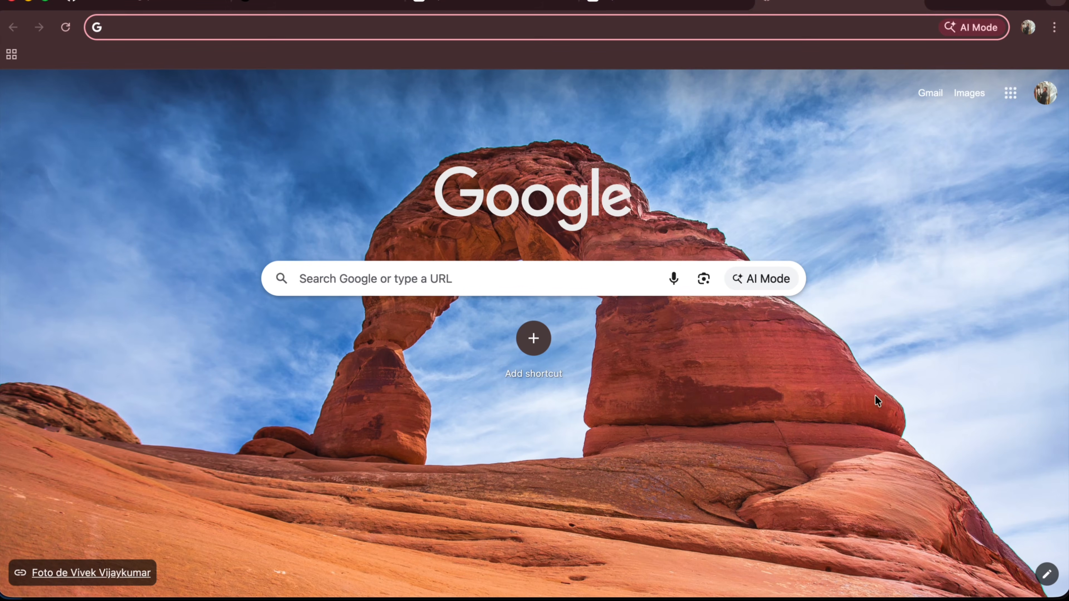
Go to talktomedata.com and open the Landing Page Checklist tool at its Tell Us About Your Business form
text(talktomedata.com)
key(Return)
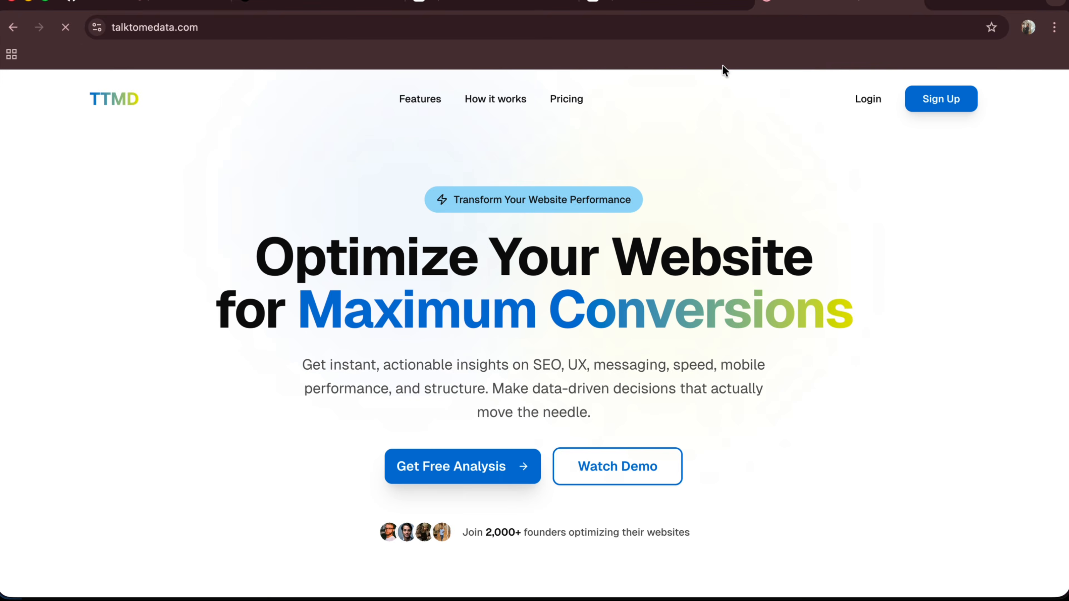
click(426, 106)
scroll(490, 316, down, 4)
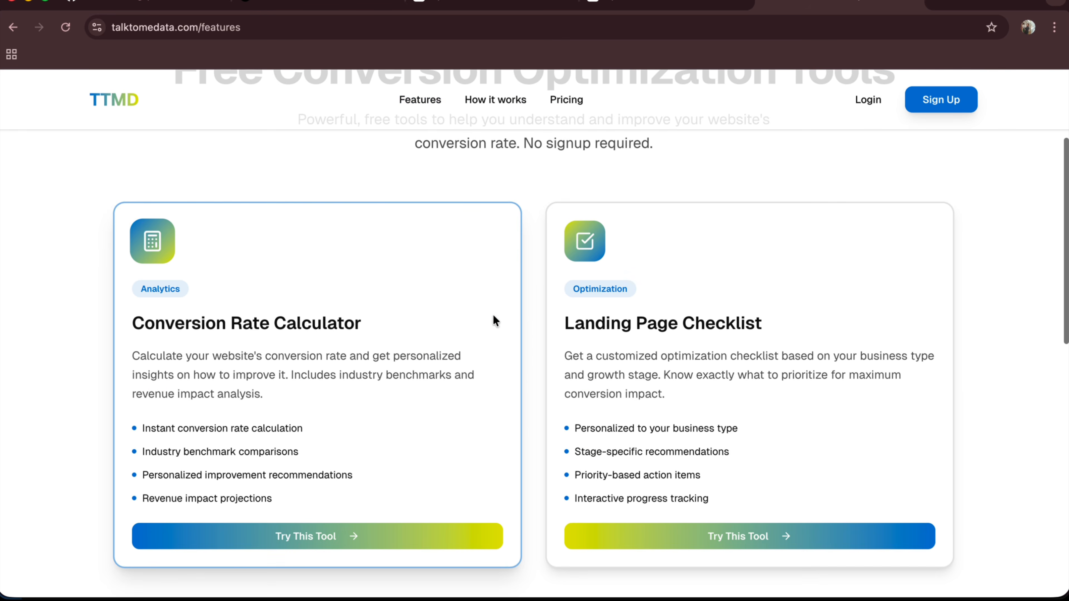
click(678, 536)
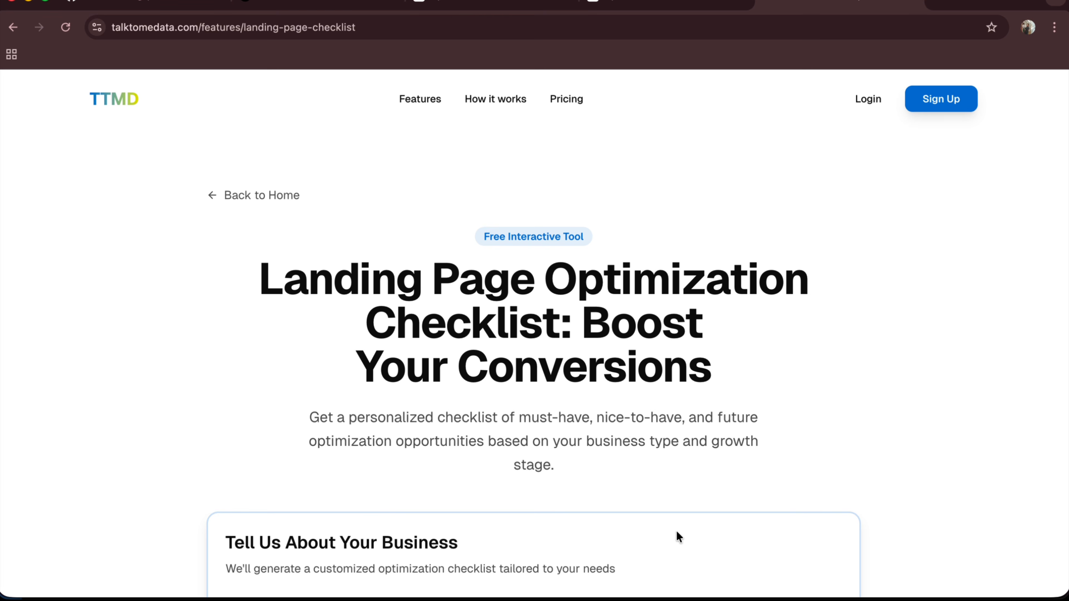
scroll(676, 531, down, 7)
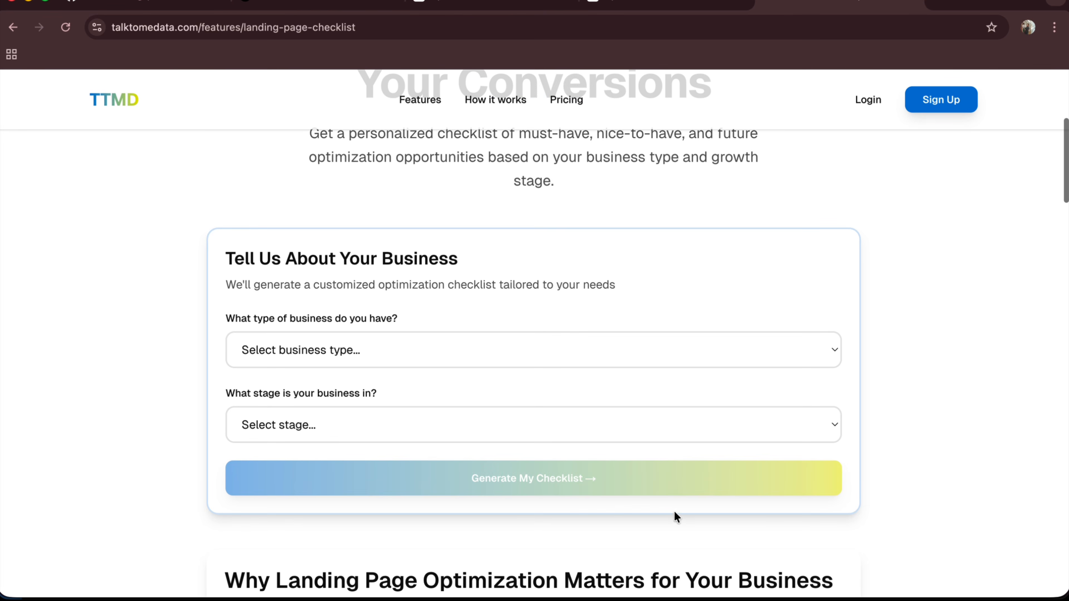
Generate a landing page checklist for a Service Business / Agency / Consulting at the Early Traction (1-50 customers) stage
click(641, 354)
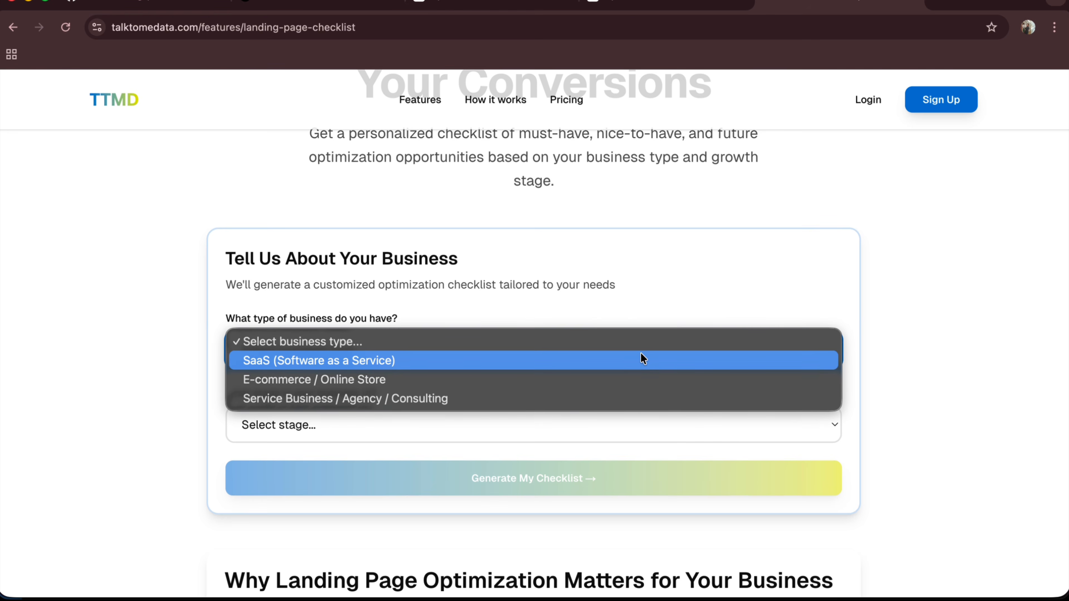
click(579, 398)
scroll(571, 396, down, 2)
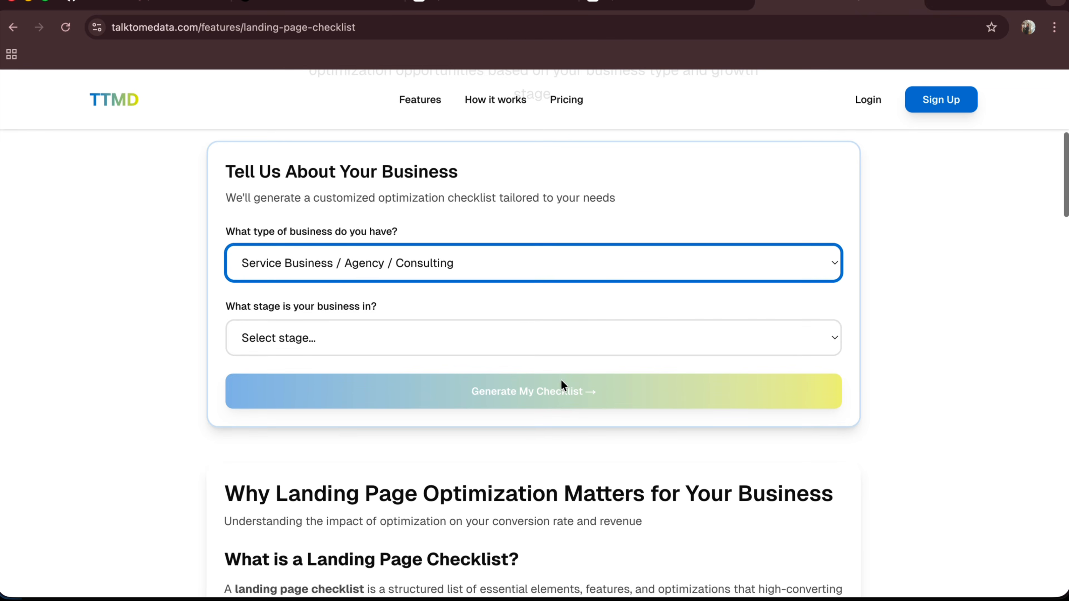
click(535, 332)
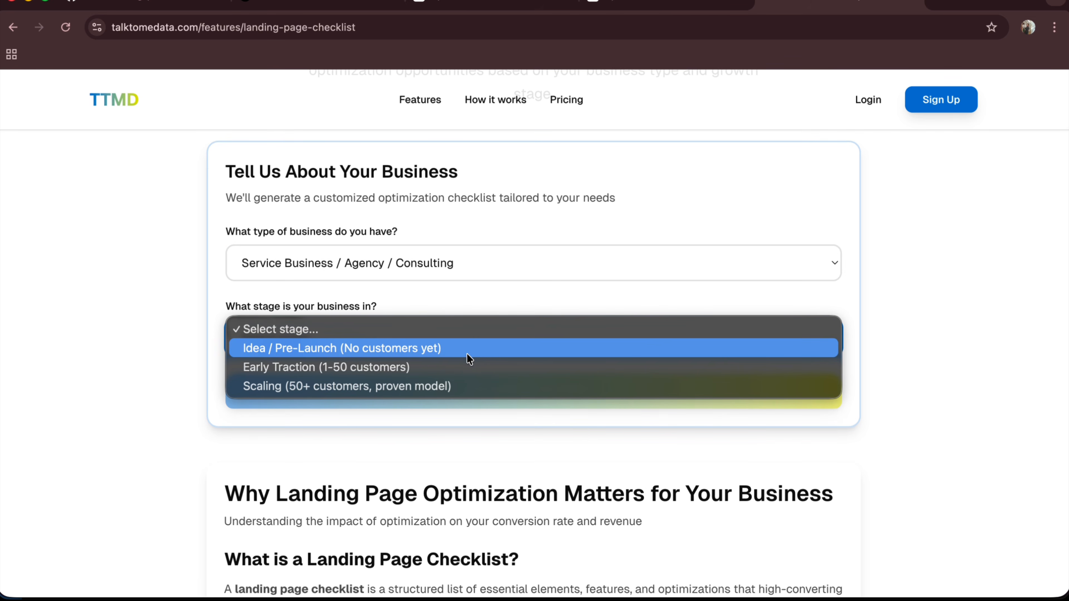
click(457, 372)
click(519, 397)
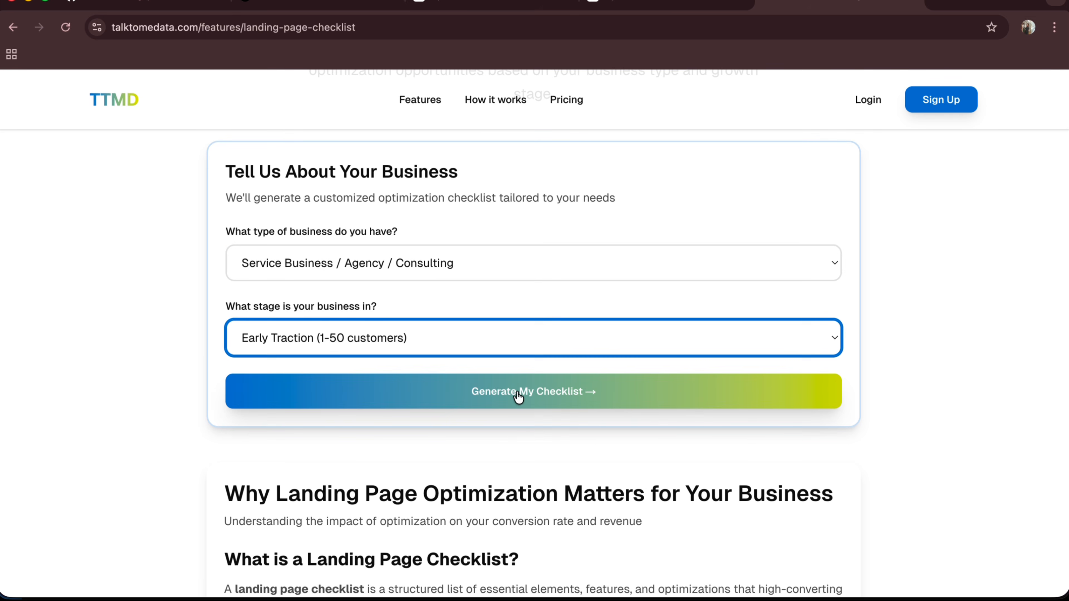
Mark Case Studies and Results/Metrics as completed among the Must Have (Critical) checklist items and check the progress summary
scroll(707, 481, down, 2)
scroll(707, 481, down, 6)
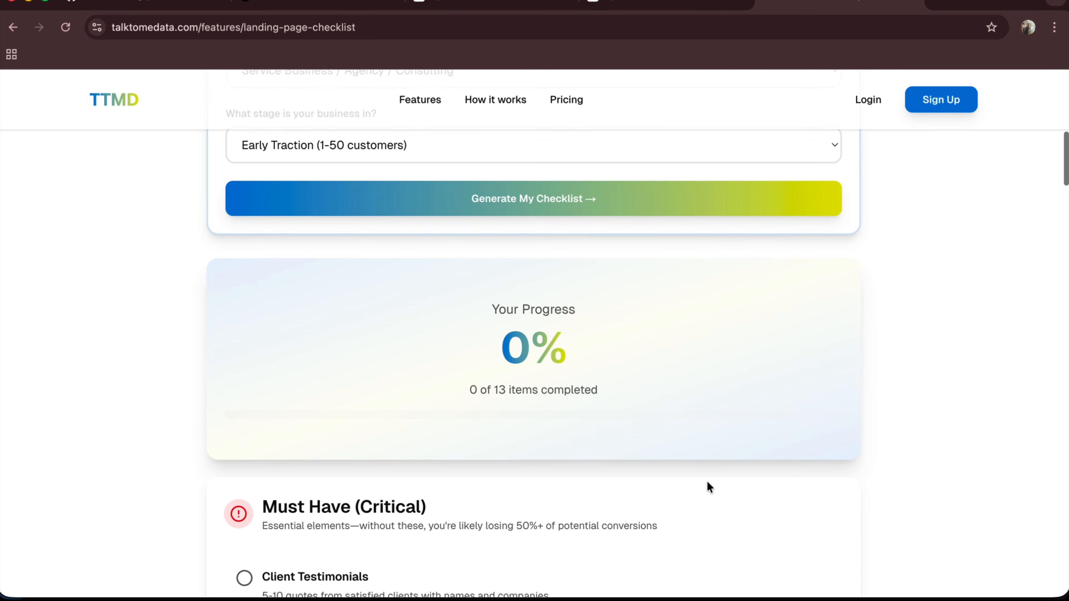
scroll(708, 483, down, 1)
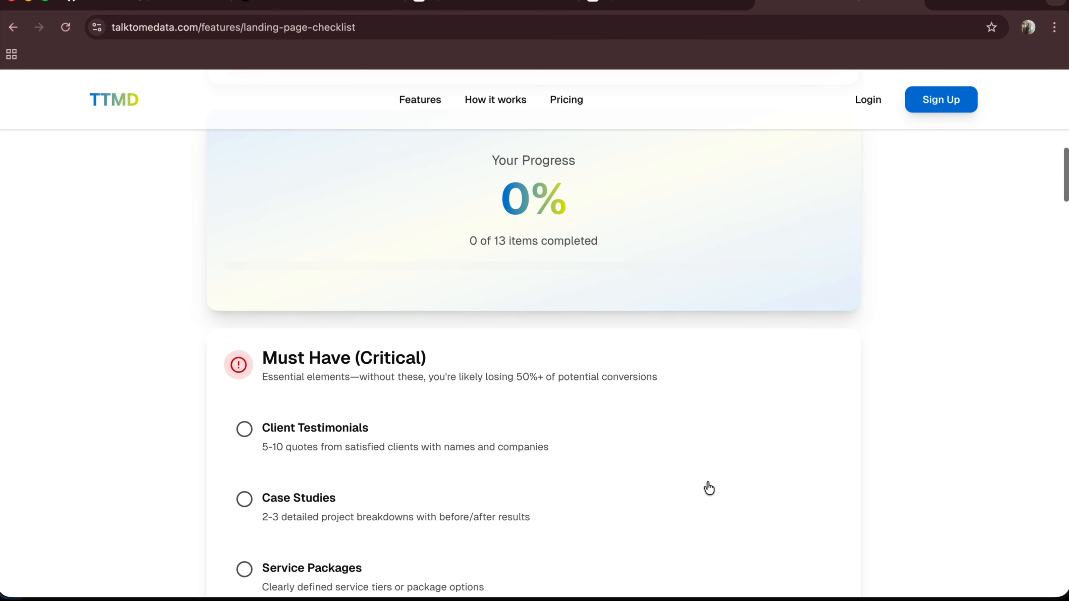
click(242, 502)
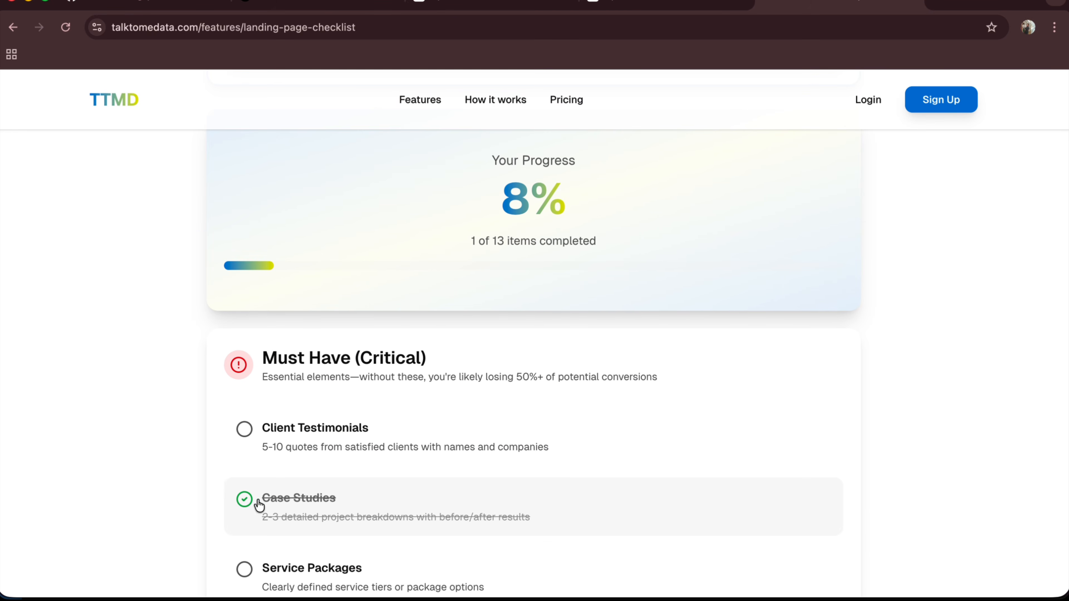
scroll(306, 522, down, 1)
scroll(307, 522, down, 2)
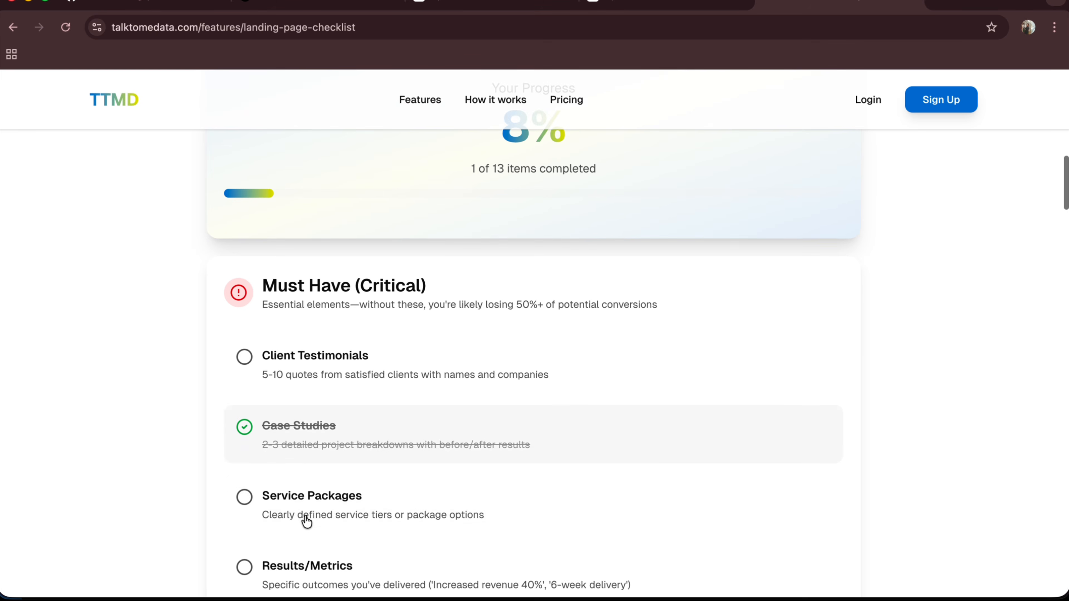
click(244, 566)
scroll(452, 434, up, 3)
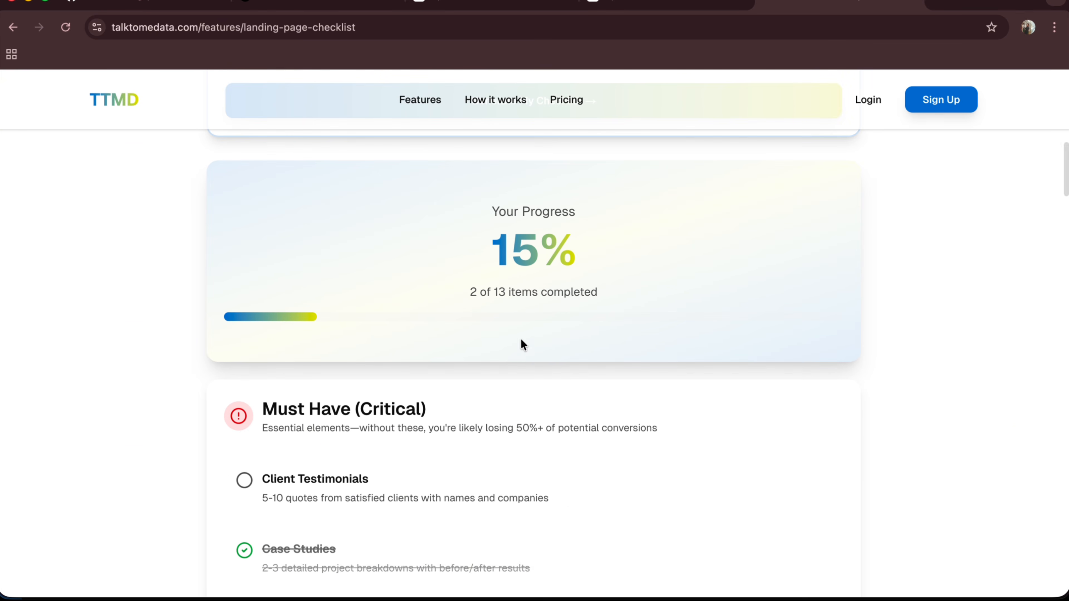
Review the remaining Must Have and Nice to Have checklist items and the overall progress
scroll(523, 350, down, 2)
scroll(522, 350, down, 1)
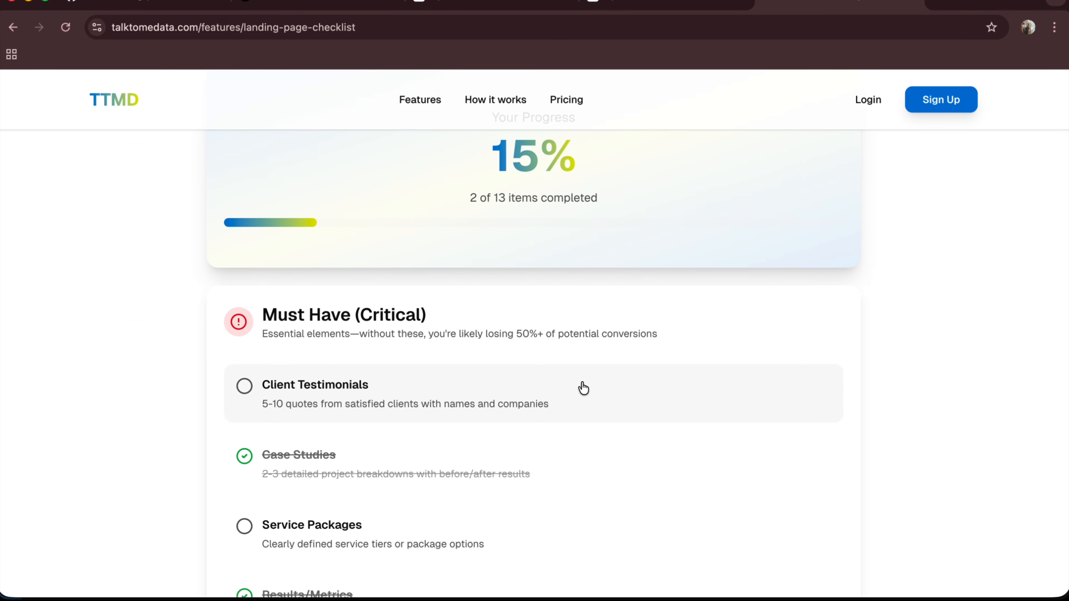
scroll(580, 388, down, 3)
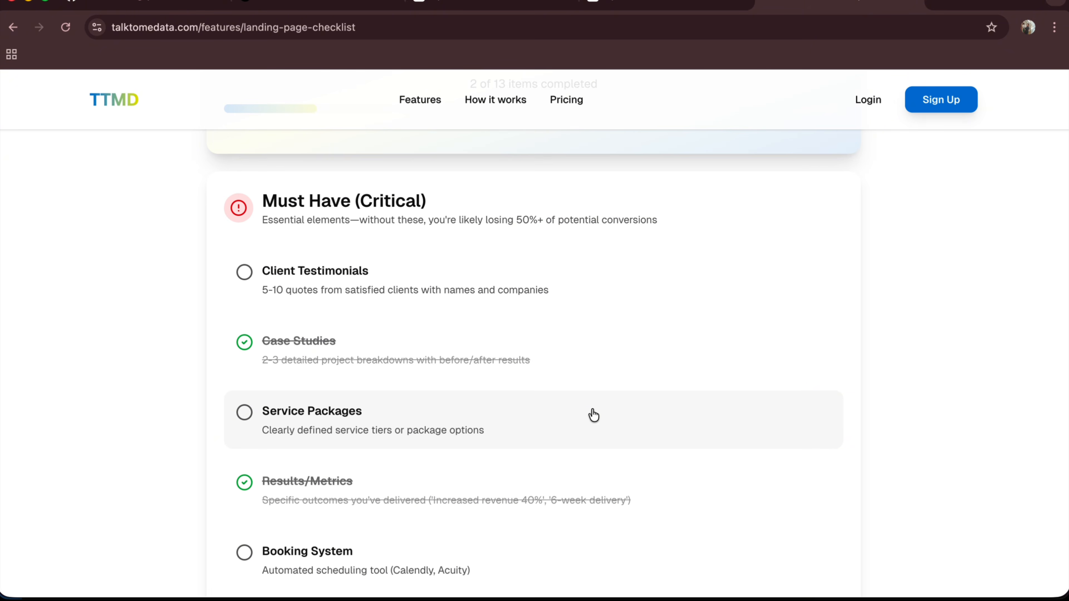
scroll(591, 416, down, 2)
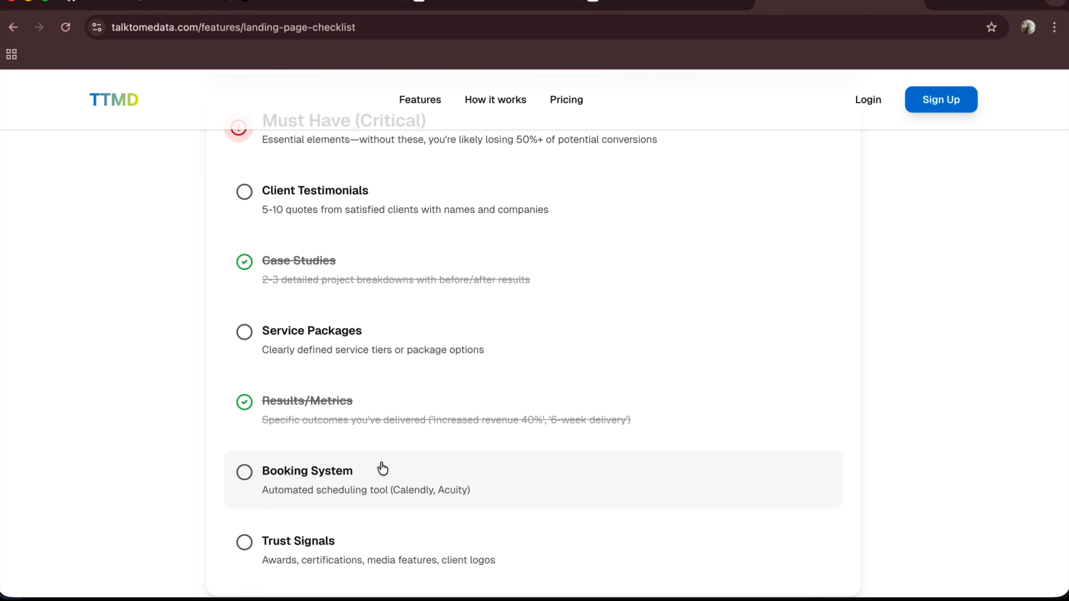
scroll(383, 468, down, 6)
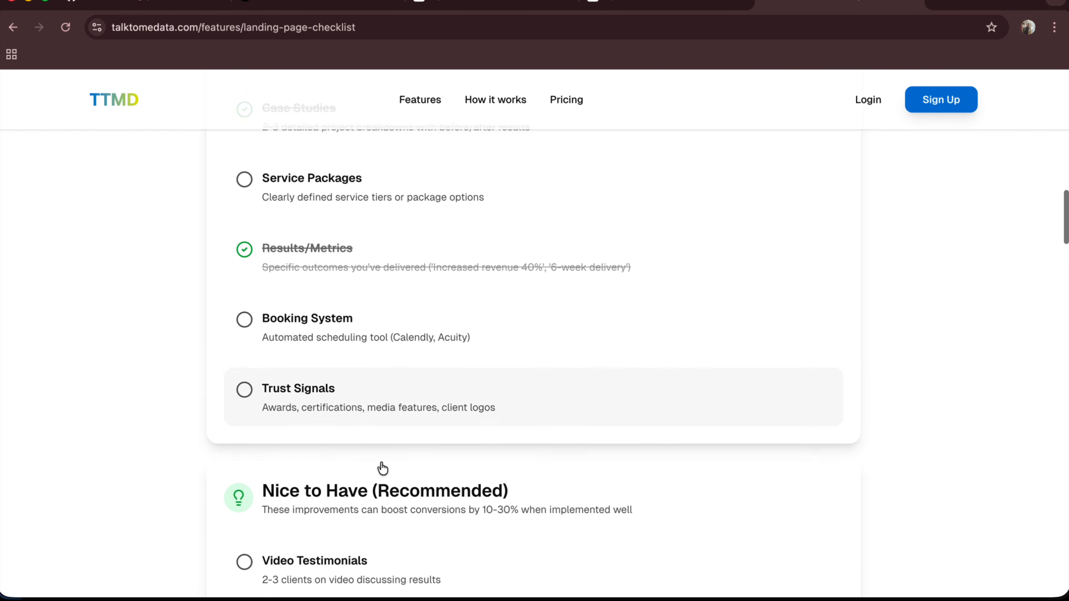
scroll(382, 469, down, 3)
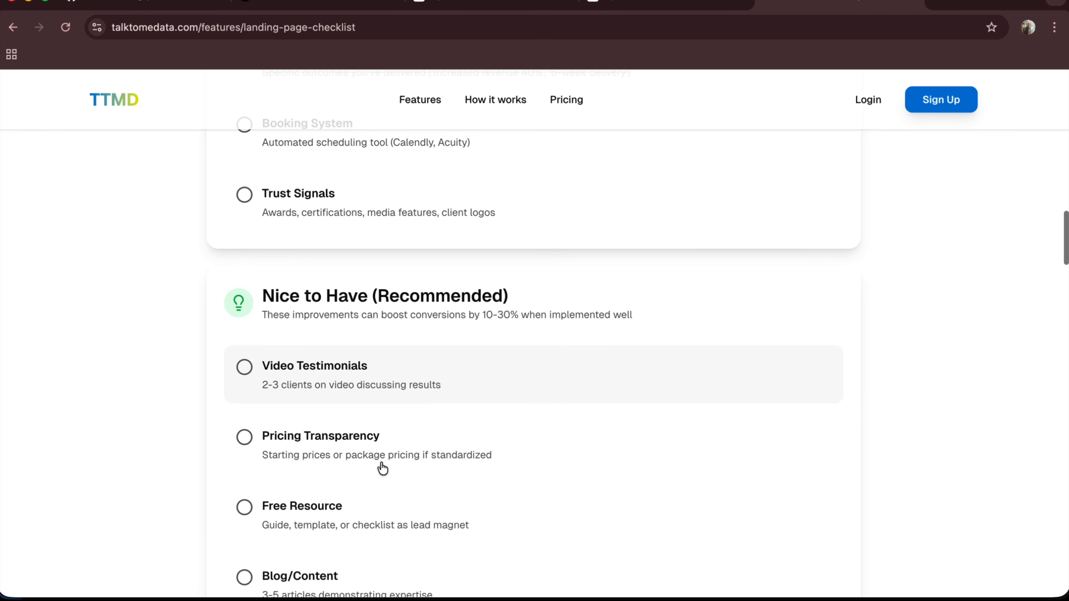
scroll(383, 469, up, 2)
scroll(383, 468, up, 20)
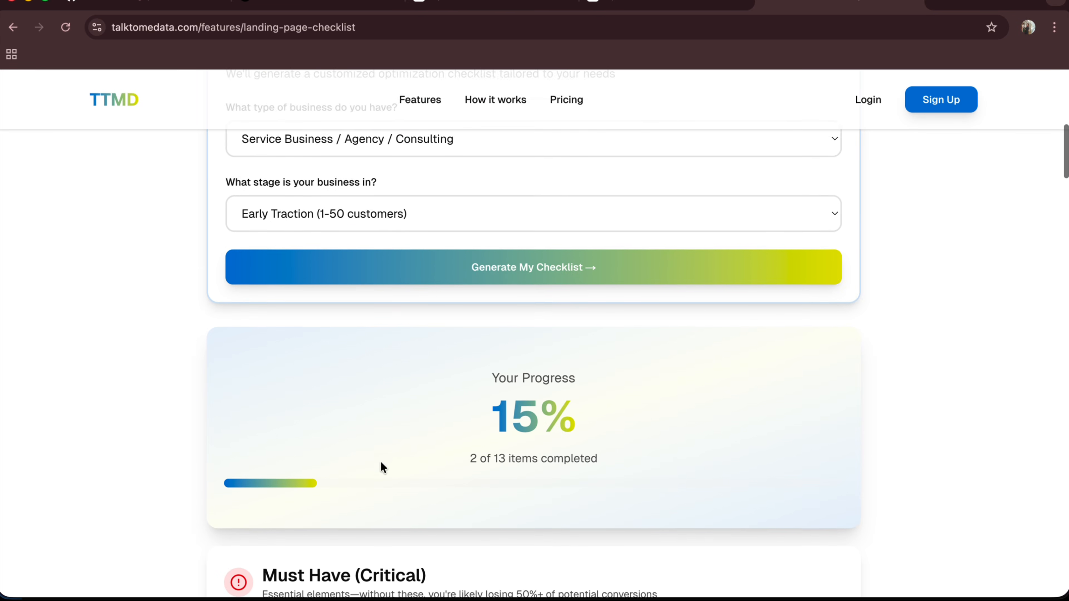
scroll(381, 461, up, 2)
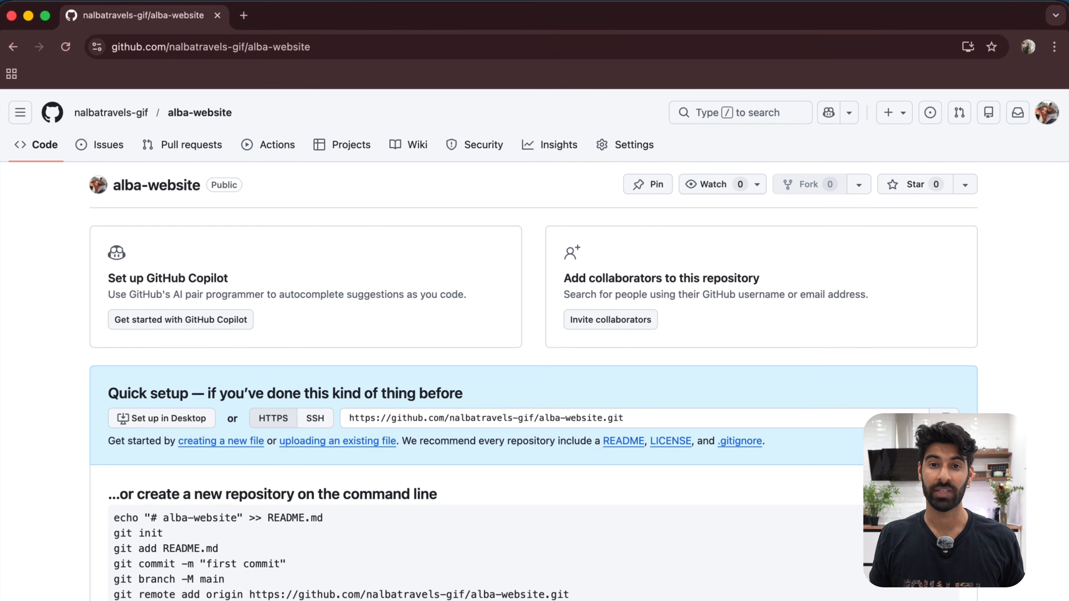
Search the web for a VS Code download in a new browser tab and view the official download page's installer options
click(244, 15)
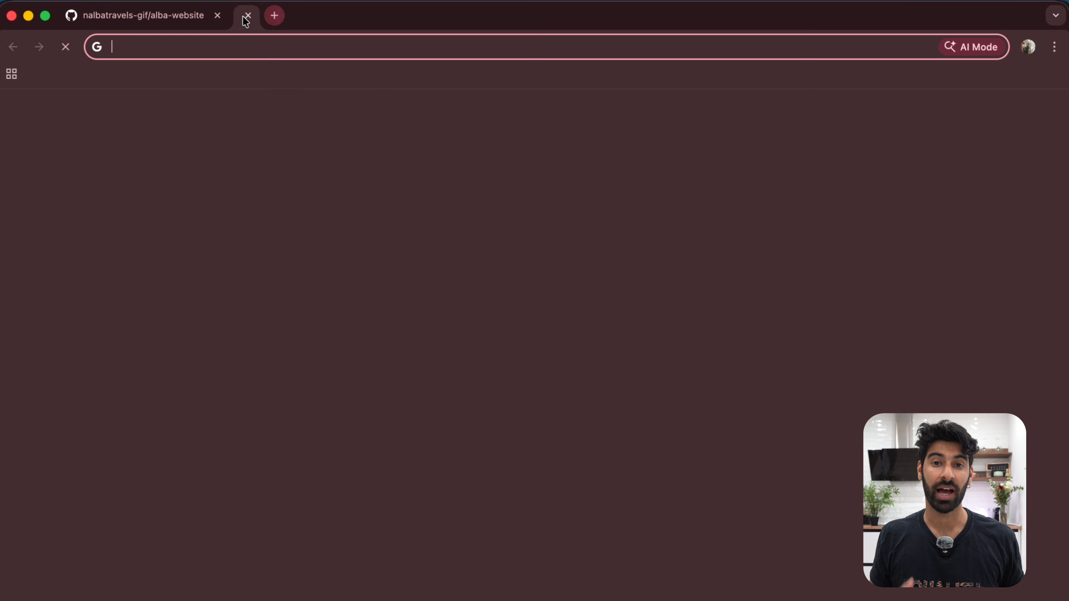
text(down)
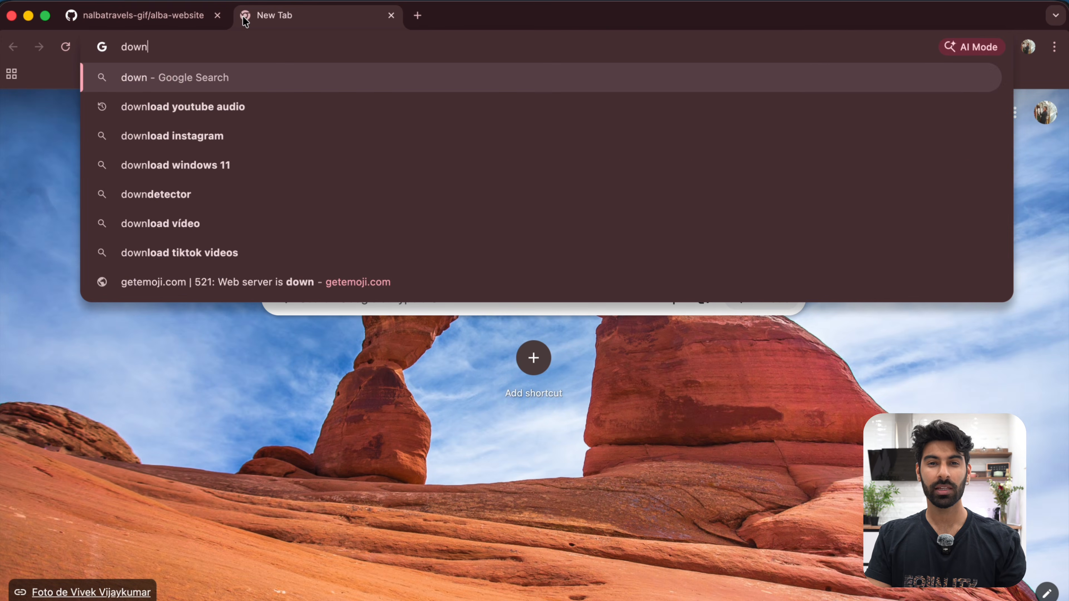
text(oad vs code)
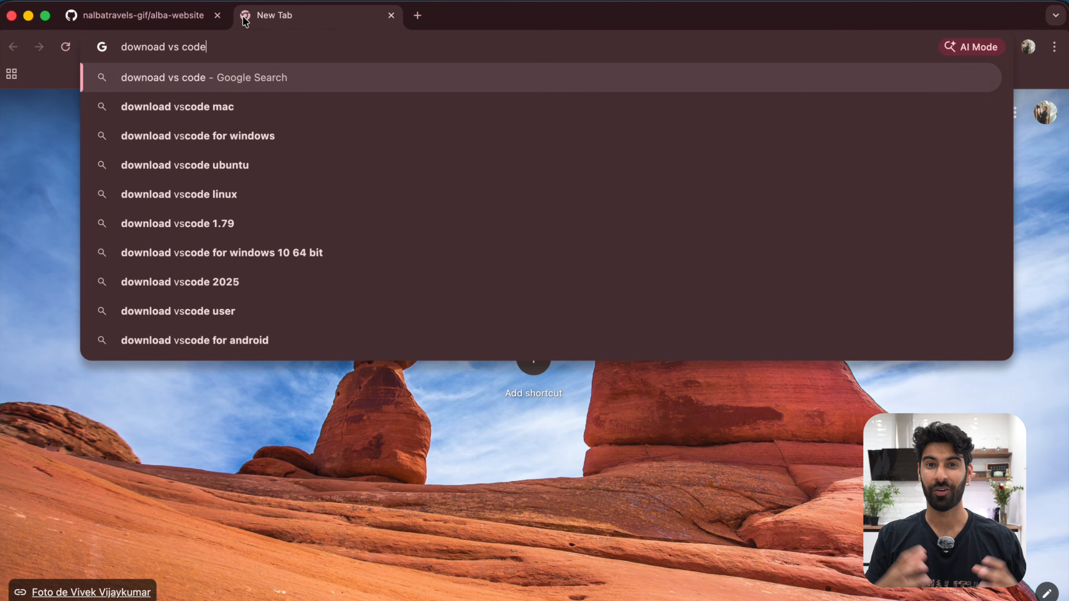
key(Return)
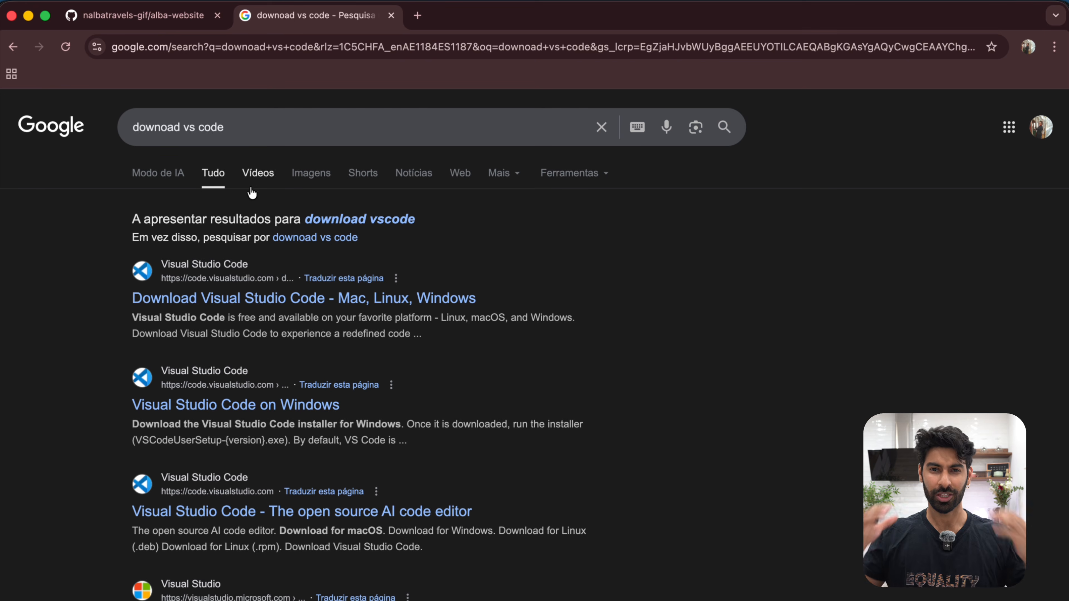
click(236, 299)
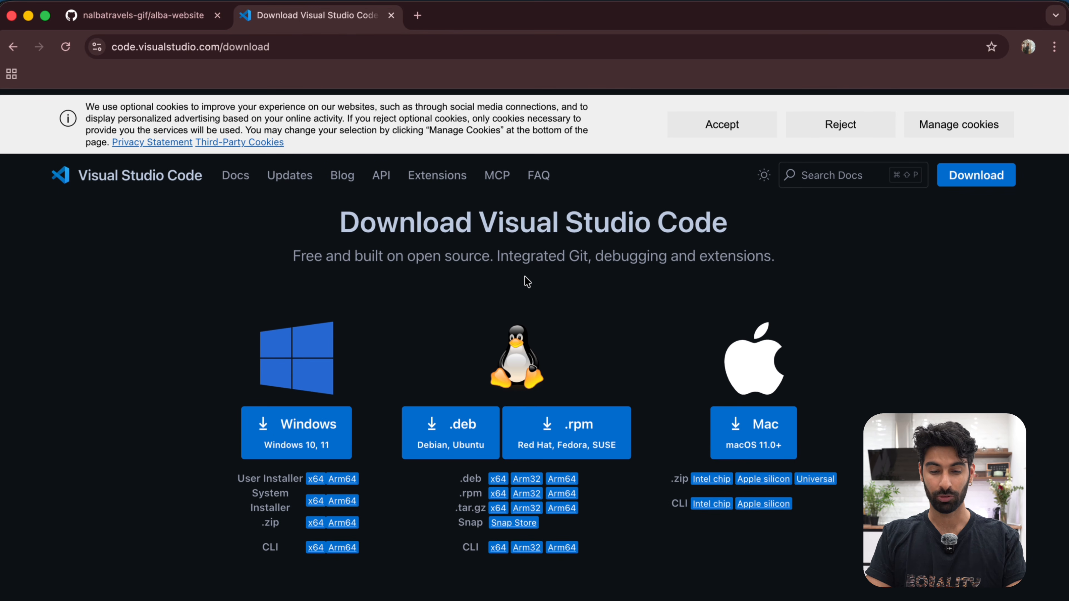
scroll(527, 281, down, 1)
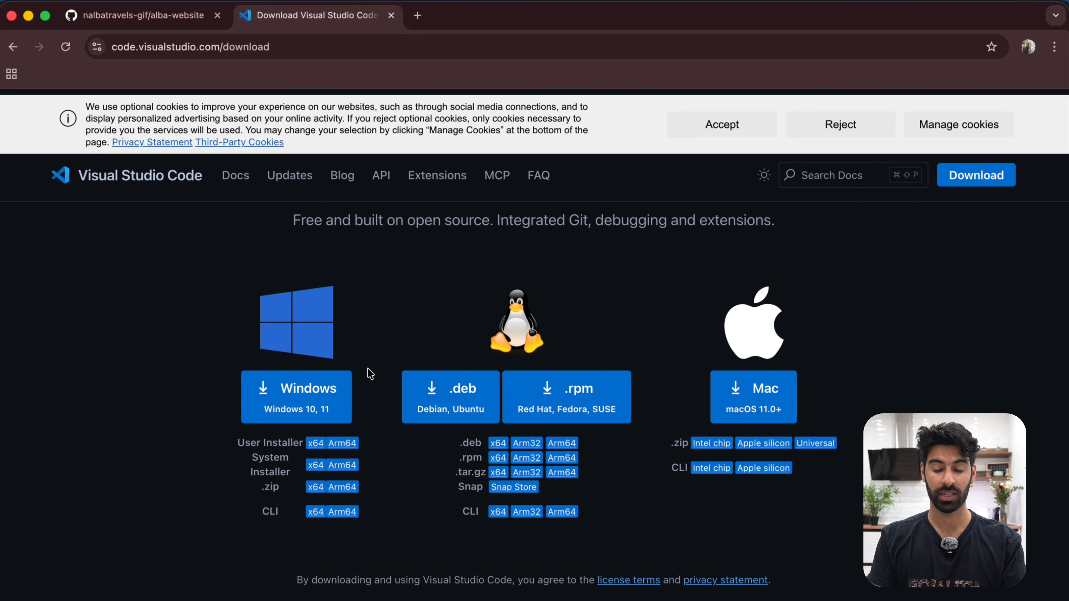
Switch to Visual Studio Code and open the Alba Website folder from Tech Work in Documents
key(super+Tab)
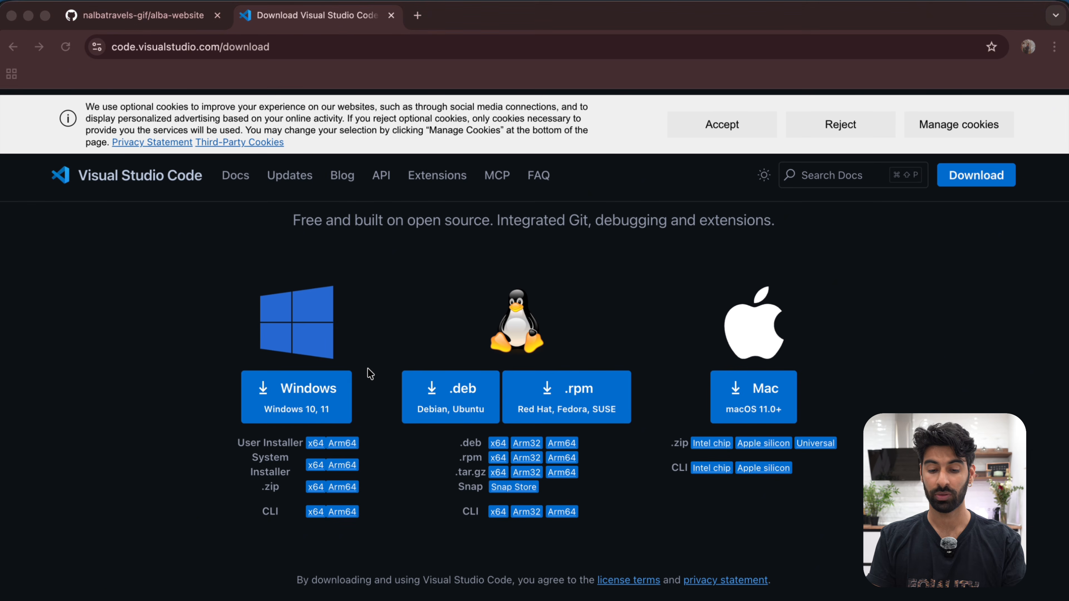
key(super+Tab)
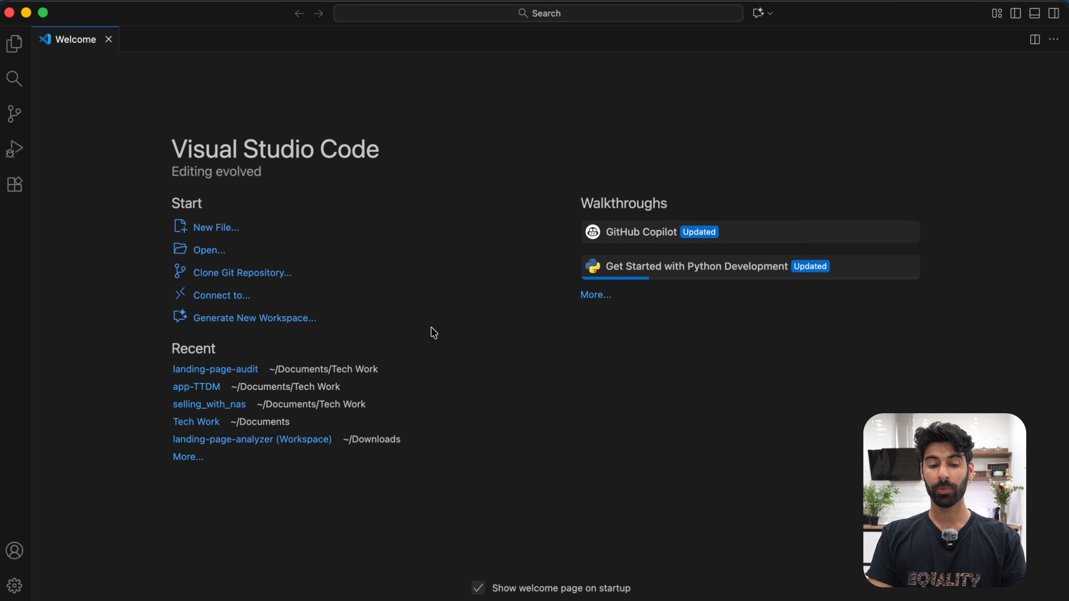
click(211, 251)
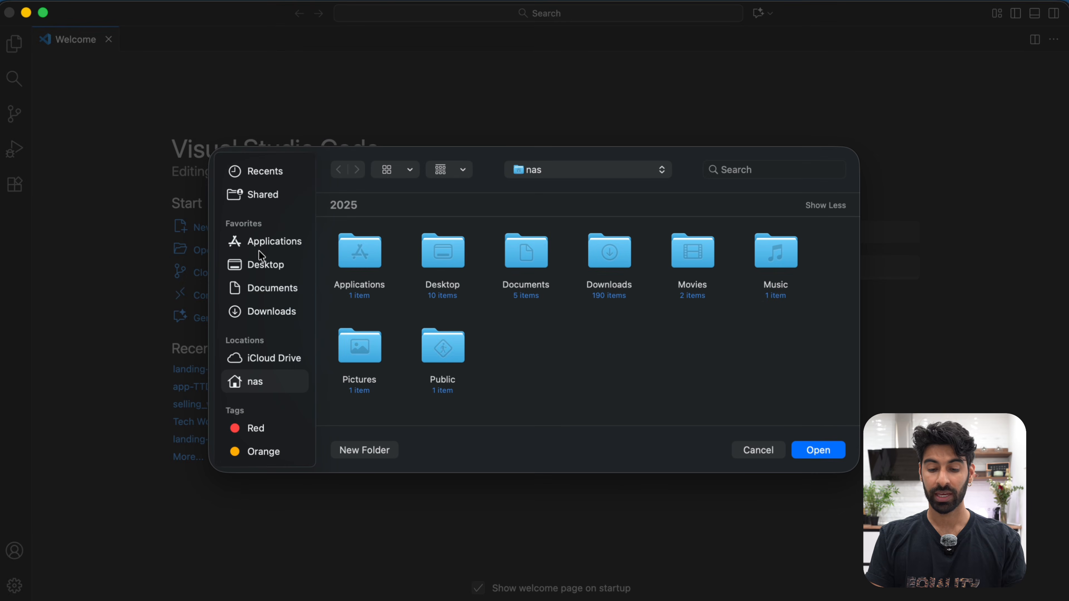
click(273, 291)
double_click(611, 380)
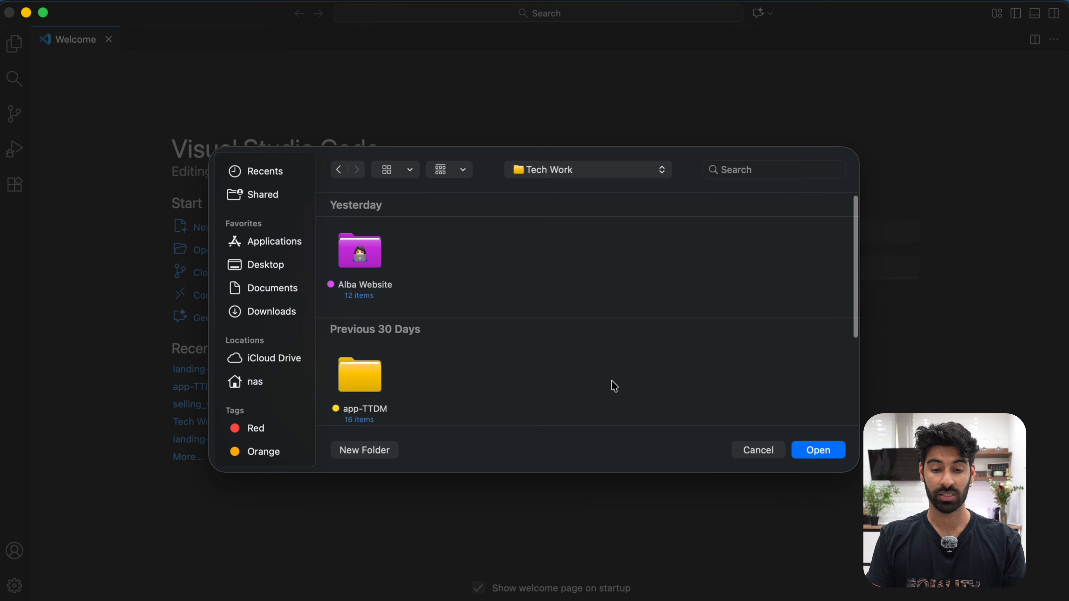
double_click(375, 262)
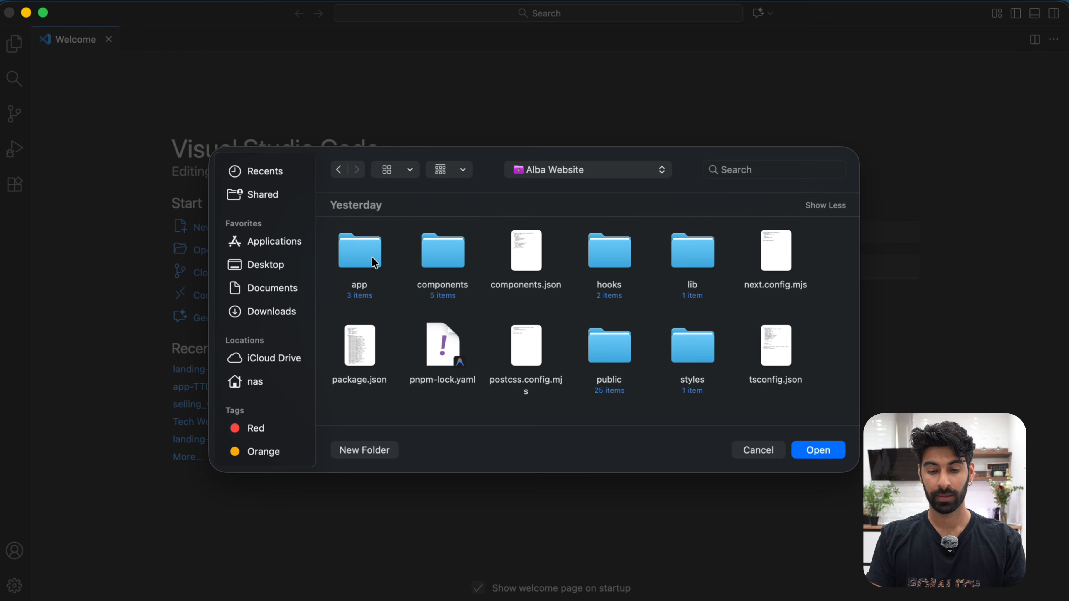
click(818, 451)
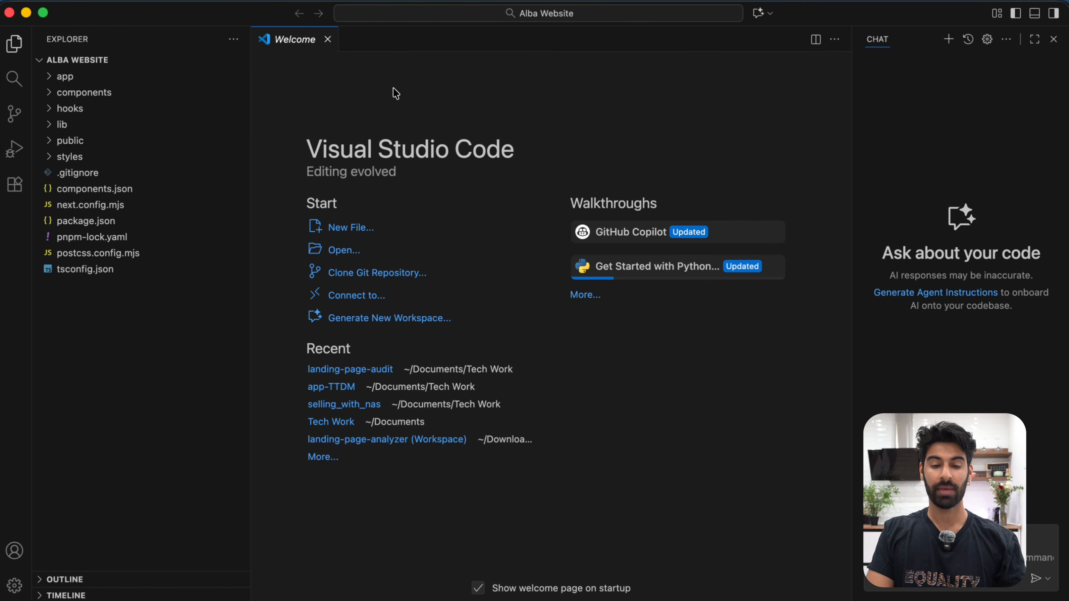
In a new terminal, initialize a Git repository with git init and stage all project files with git add
click(303, 0)
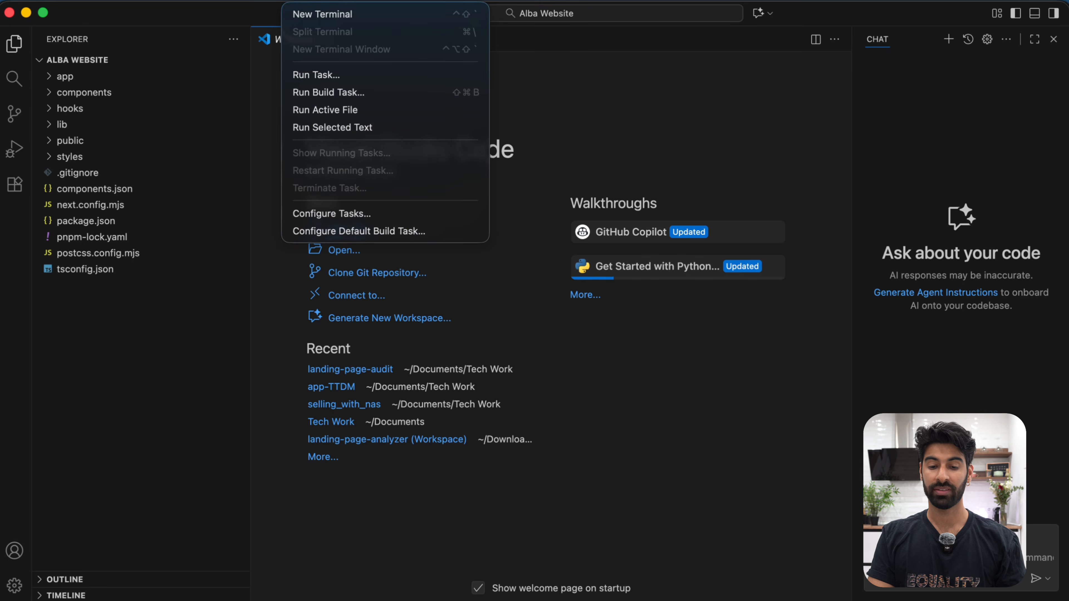
click(323, 19)
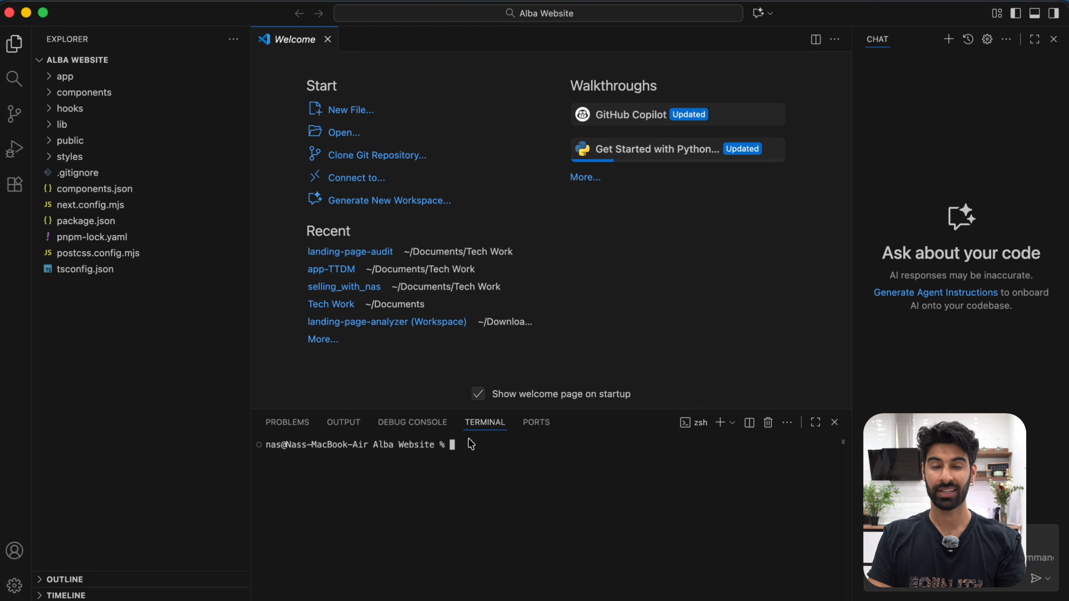
text(git init)
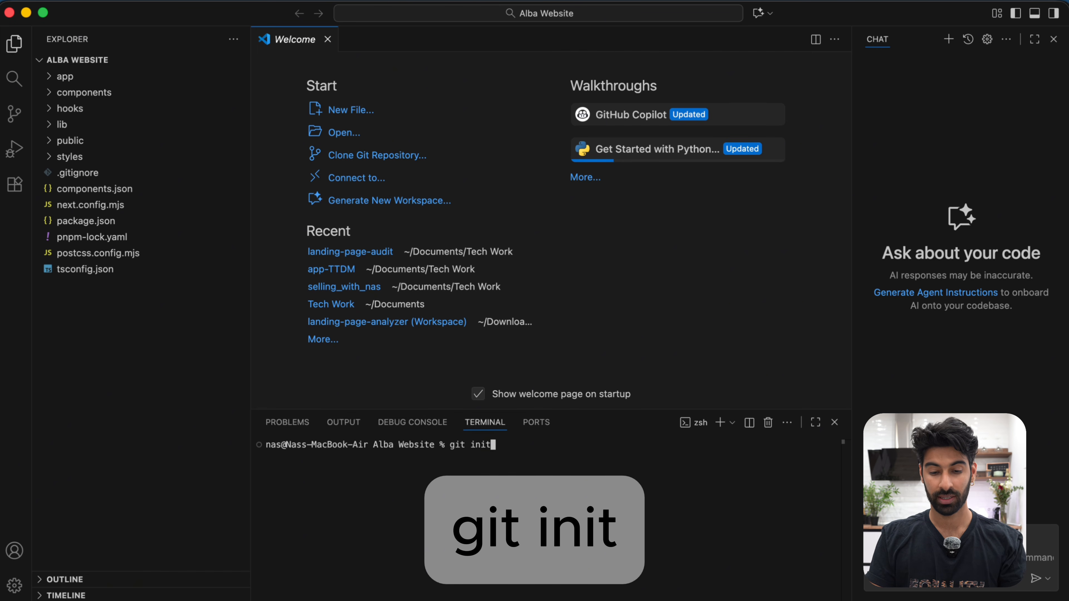
key(Return)
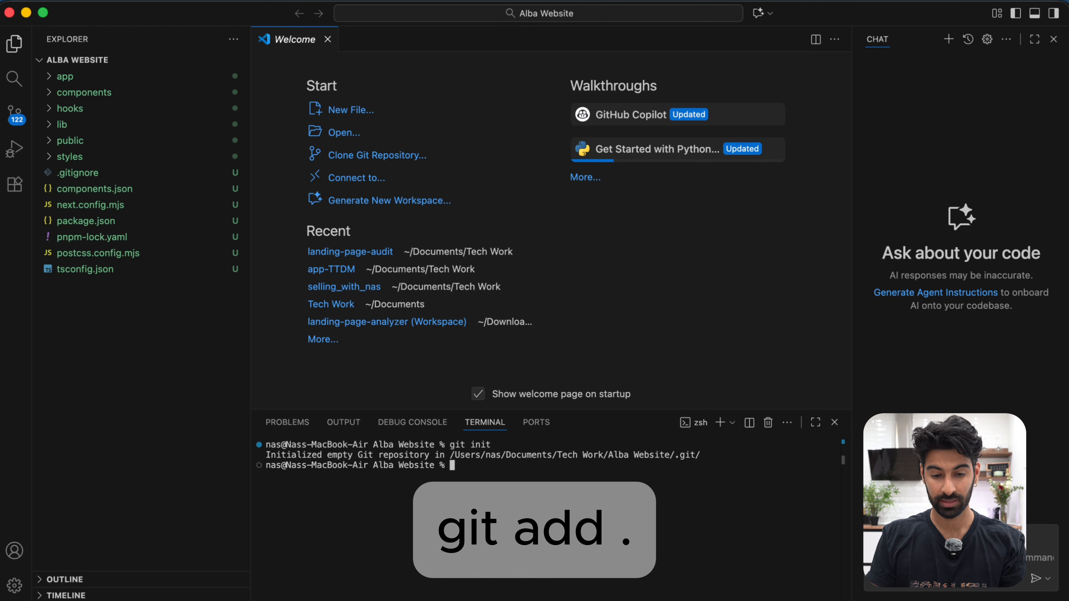
text(git add .)
key(Return)
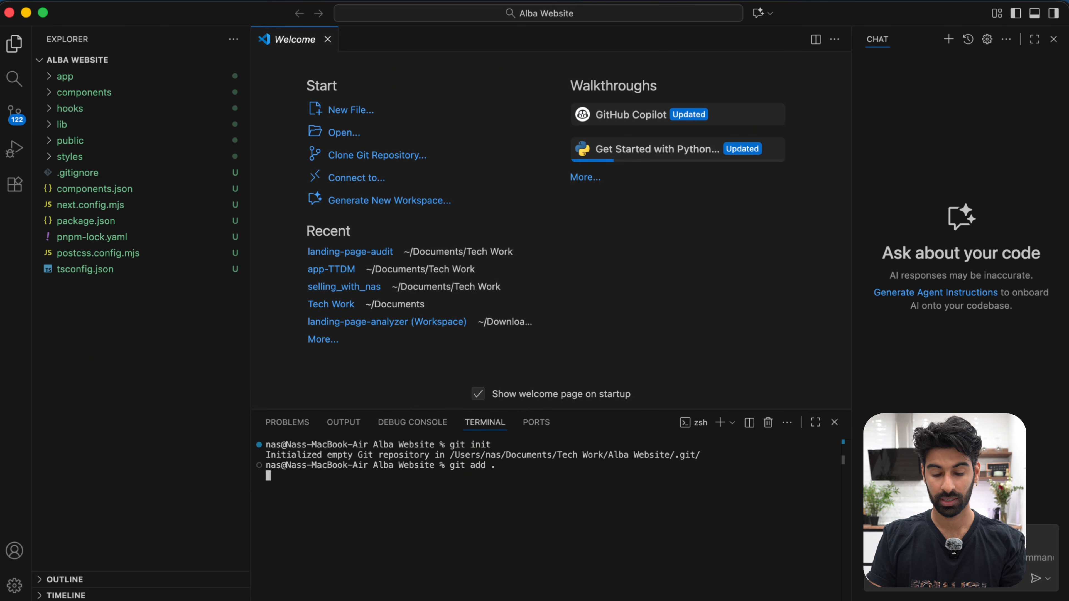
Commit the staged project files in the terminal with git commit -m "Initial commit"
text(git)
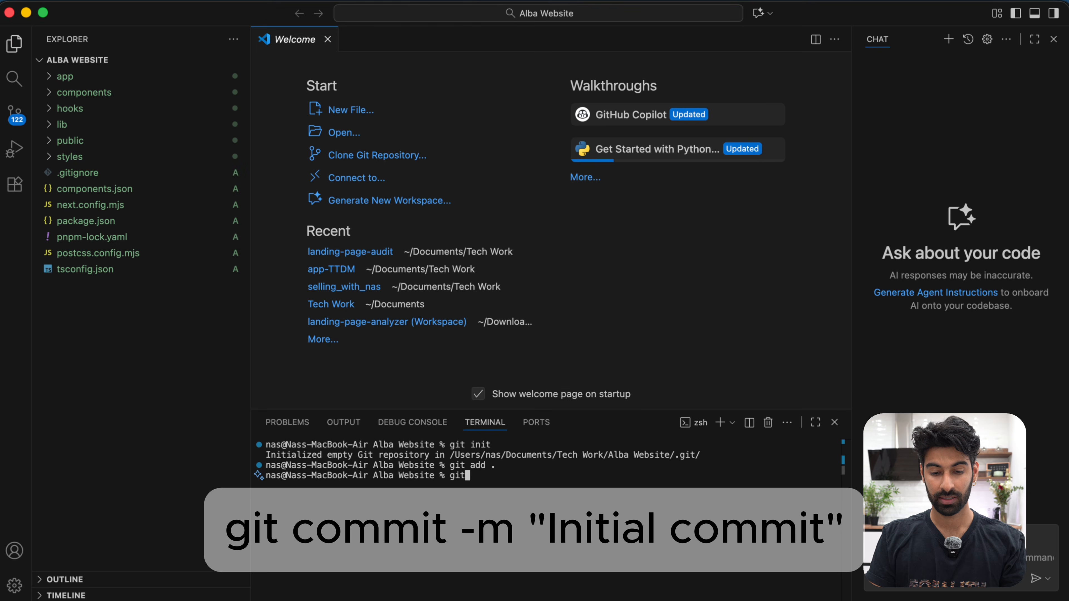
text( commit -m)
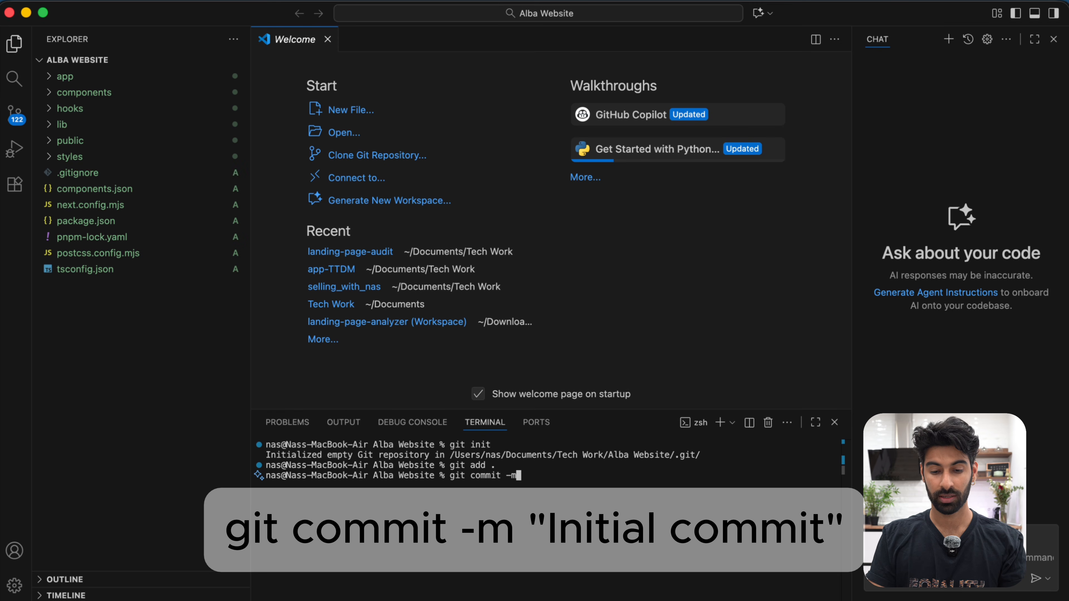
text( "Initial commit)
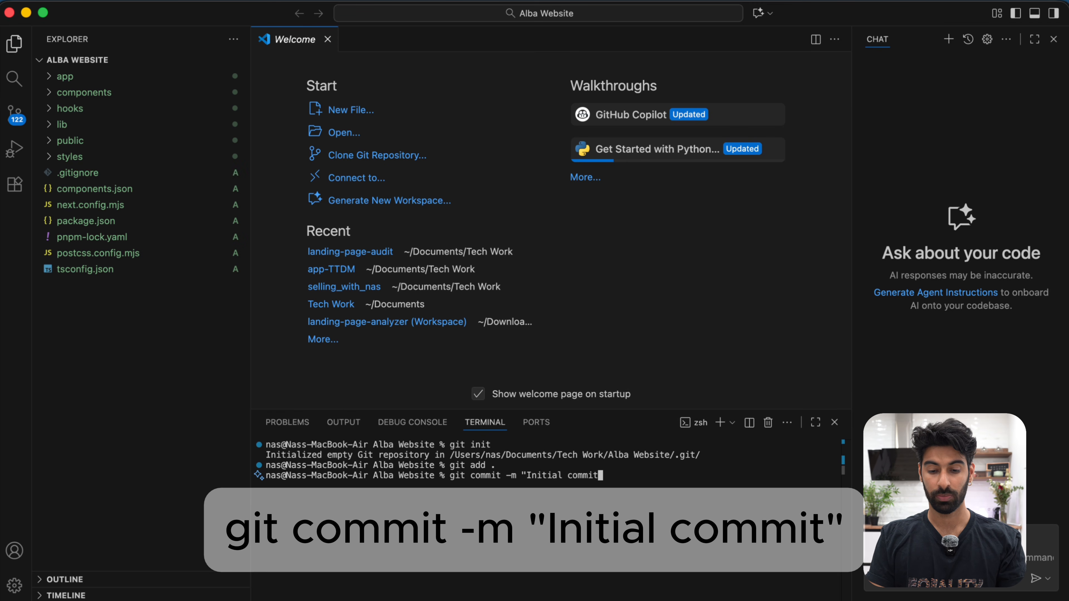
text(")
key(Return)
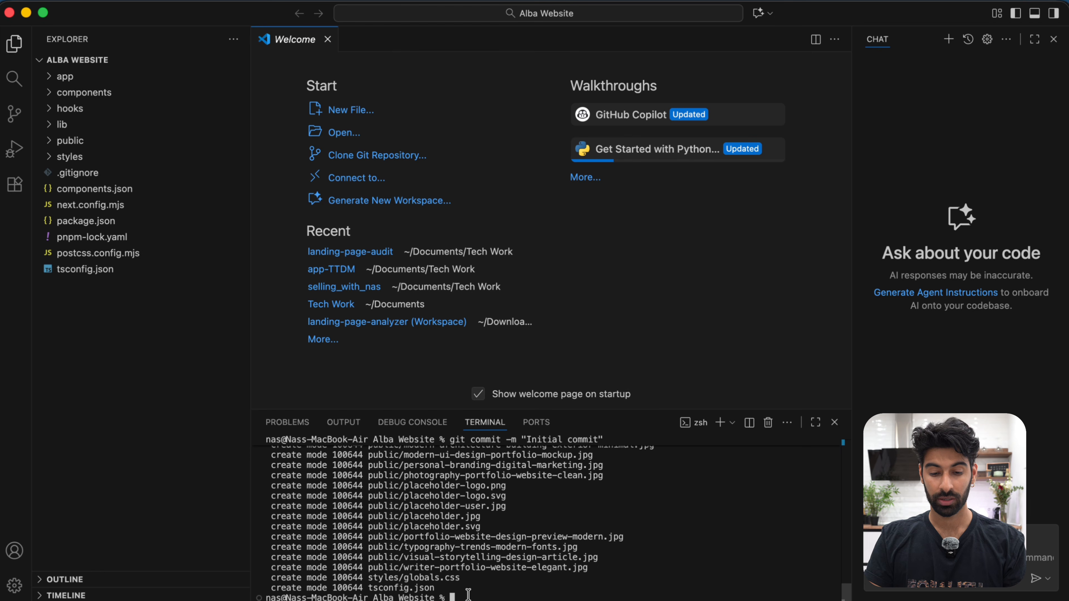
Rename the current Git branch to main with git branch -M main
text(git branch)
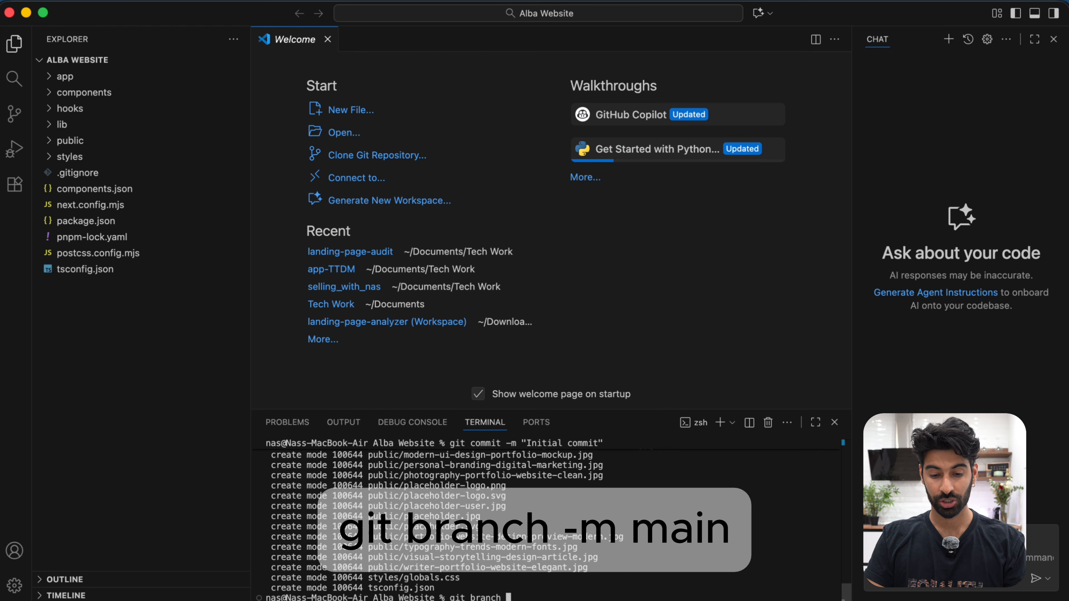
text( -M main)
key(Return)
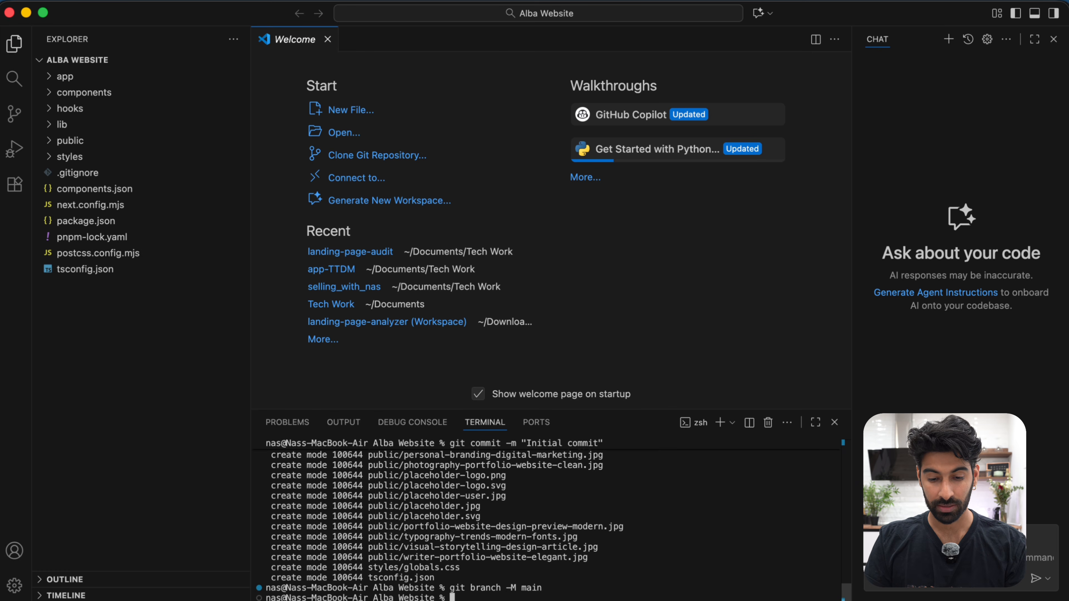
Link the local repository to GitHub with git remote add origin, using the HTTPS URL of alba-website.git from its repository page
text(git remote)
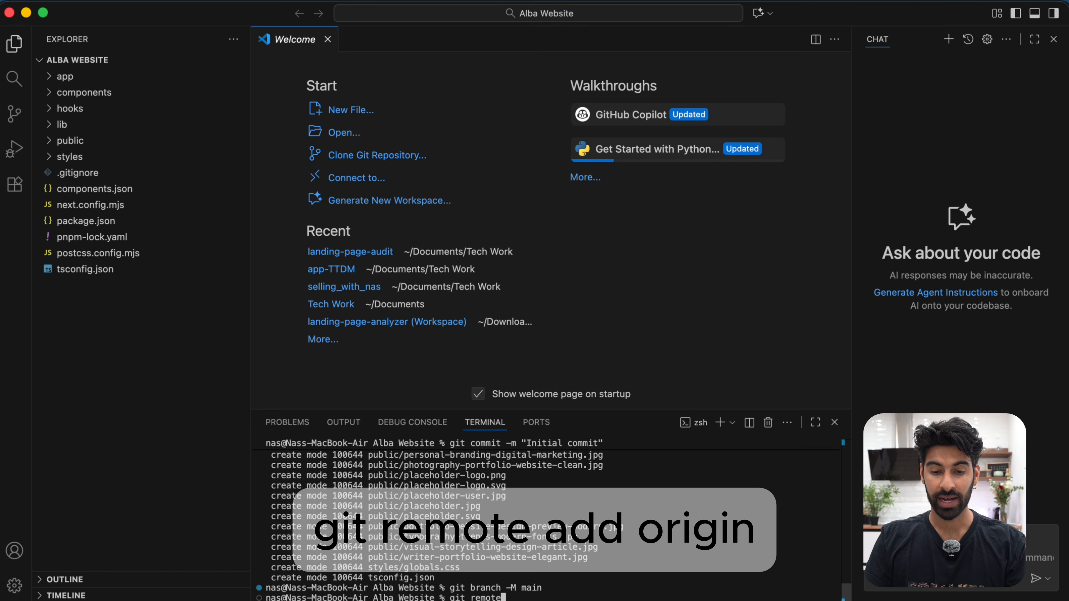
text( add origin)
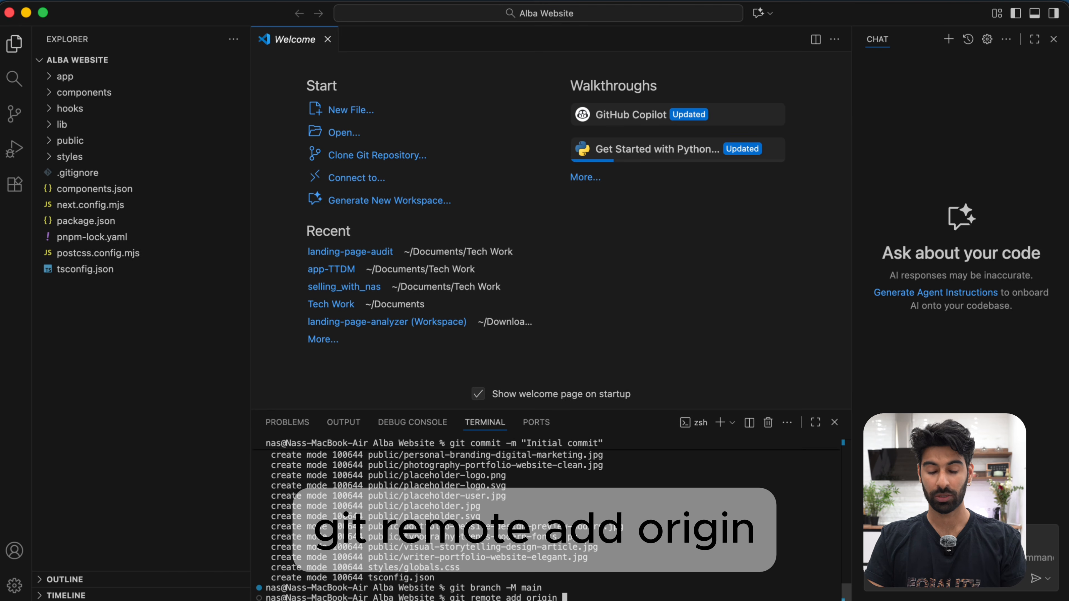
key(super+Tab)
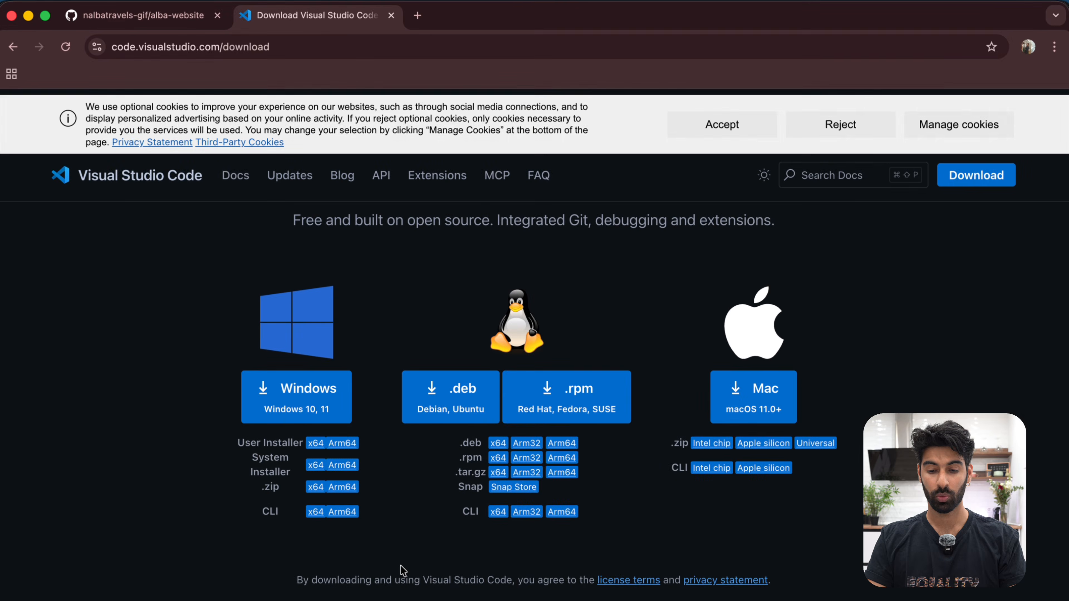
click(140, 21)
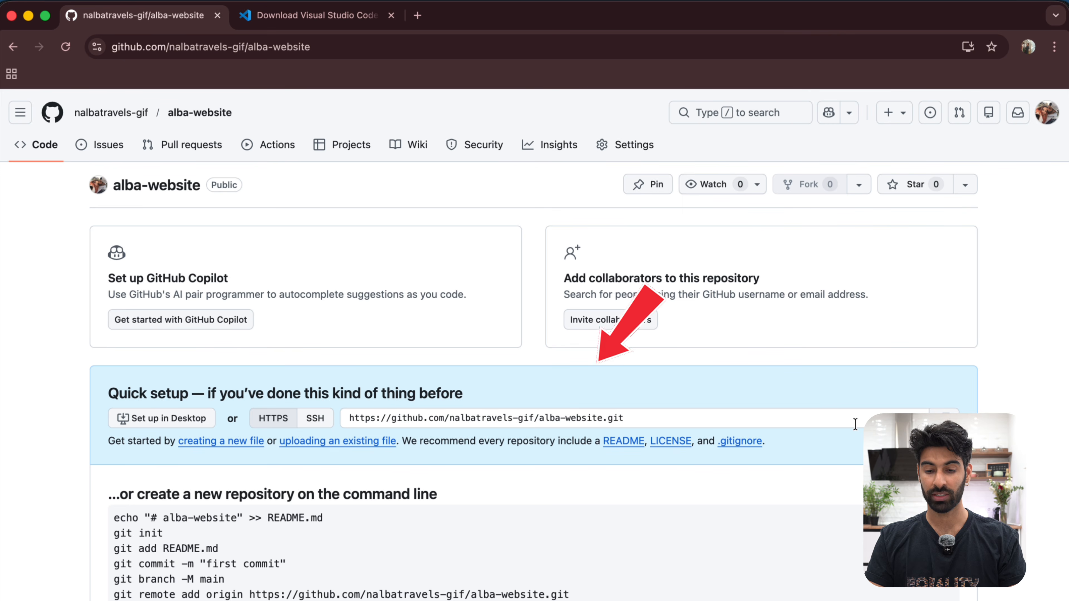
key(super+Tab)
text(https://github.com/nalbatravels-gif/alba-website.git)
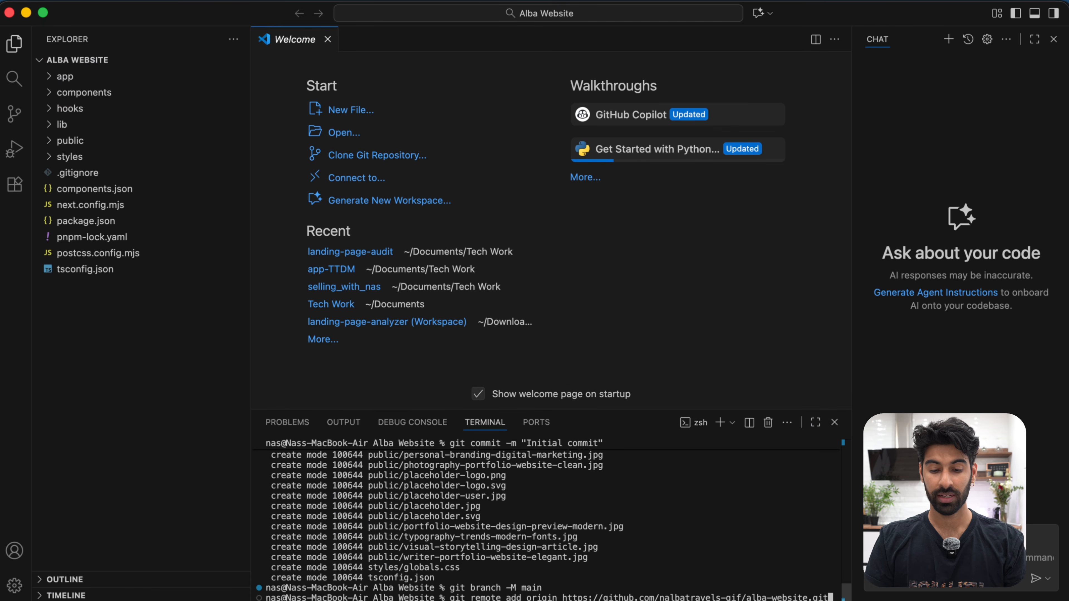
key(Return)
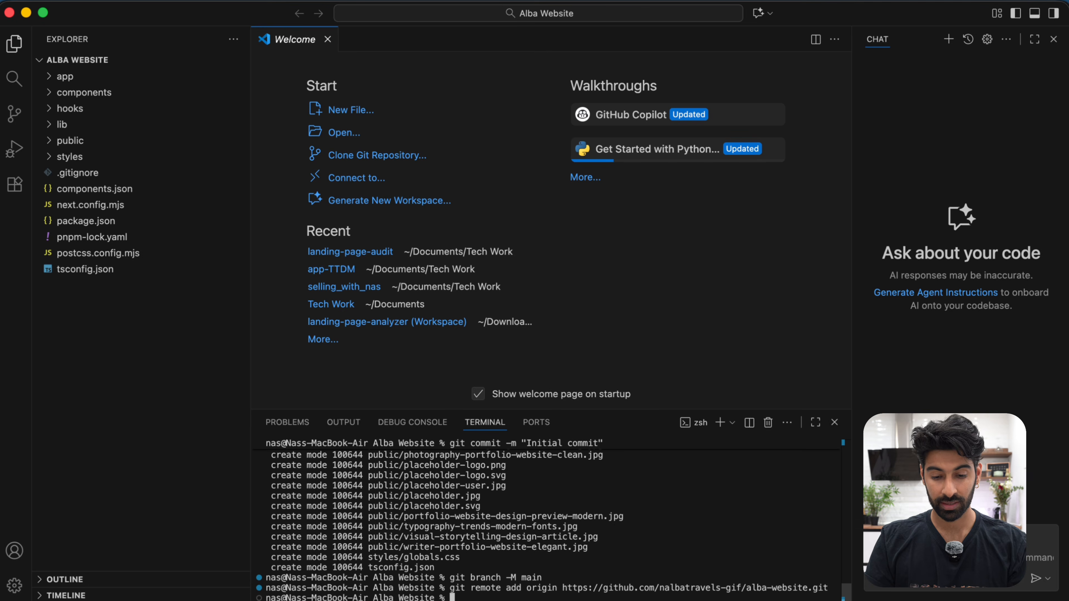
Try to push with git push -u origin main, and copy the account username from the terminal output
text(git push -u origin main)
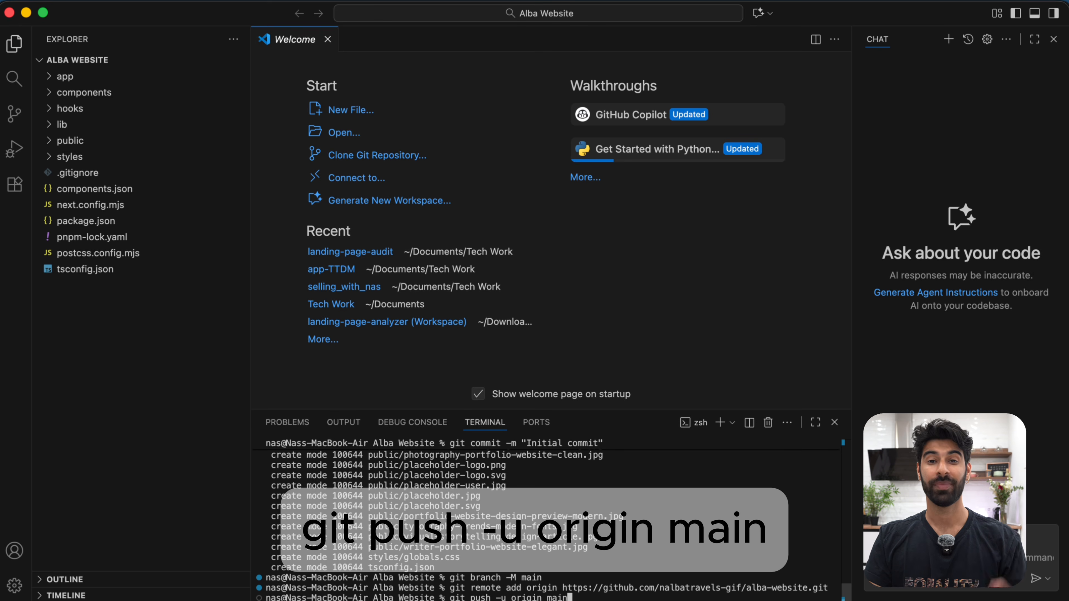
key(Return)
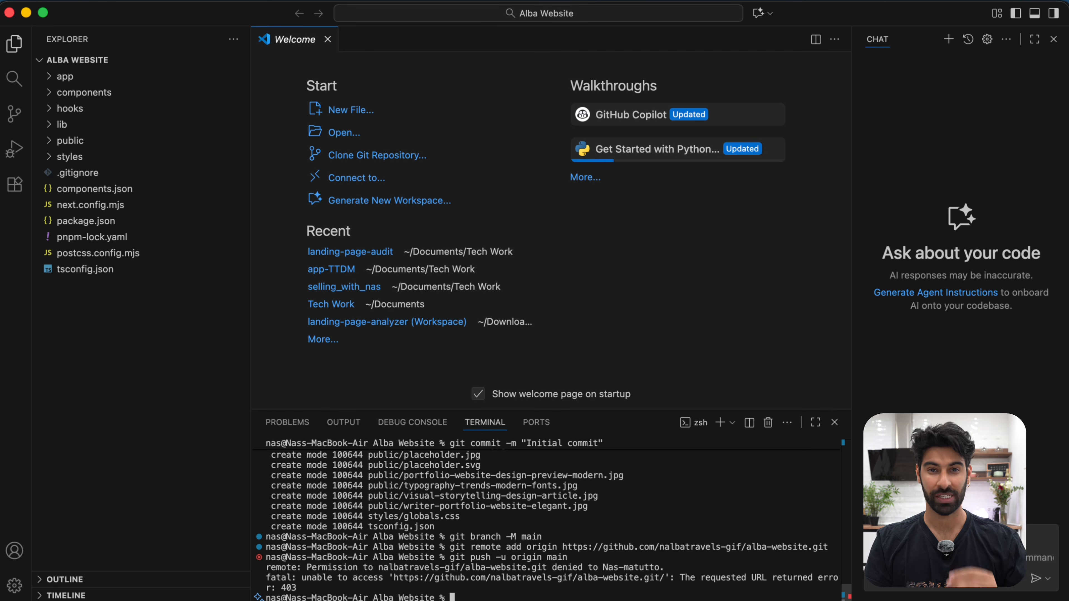
key(super+Tab)
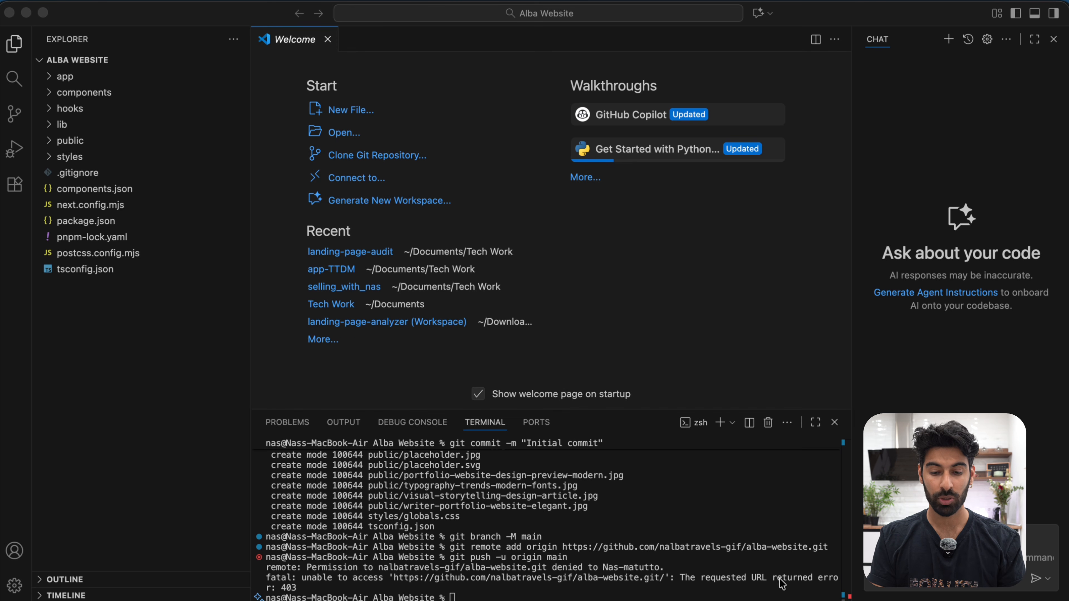
click(605, 571)
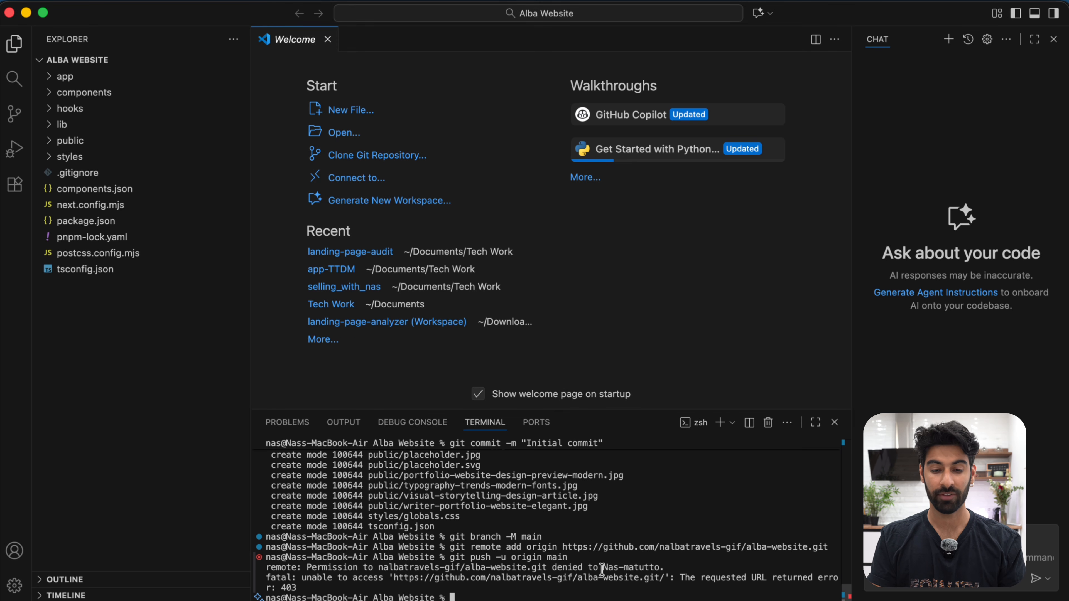
drag(604, 570, 660, 565)
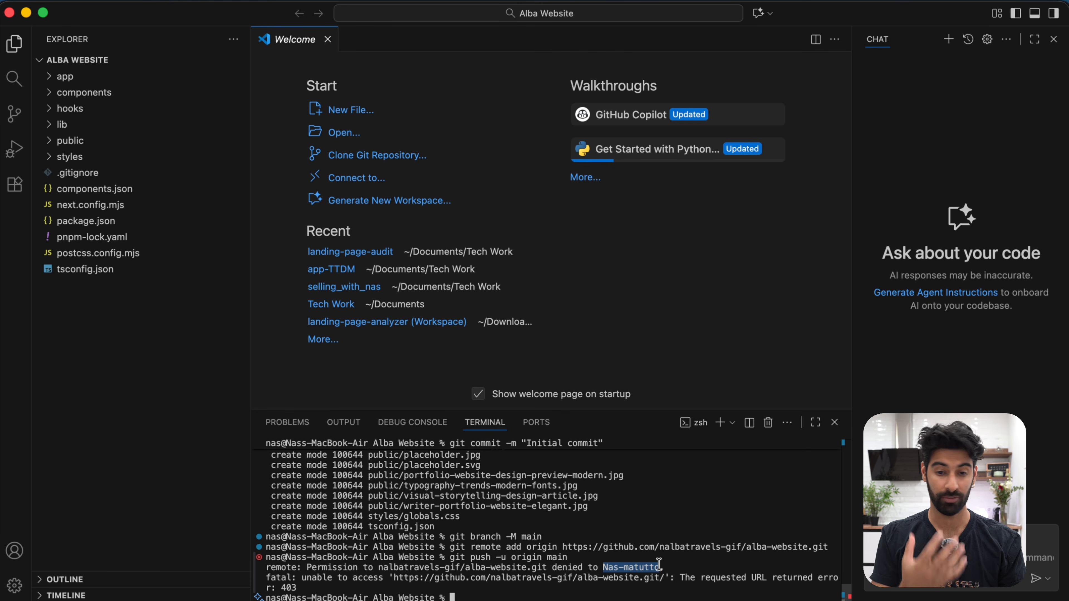
key(super+c)
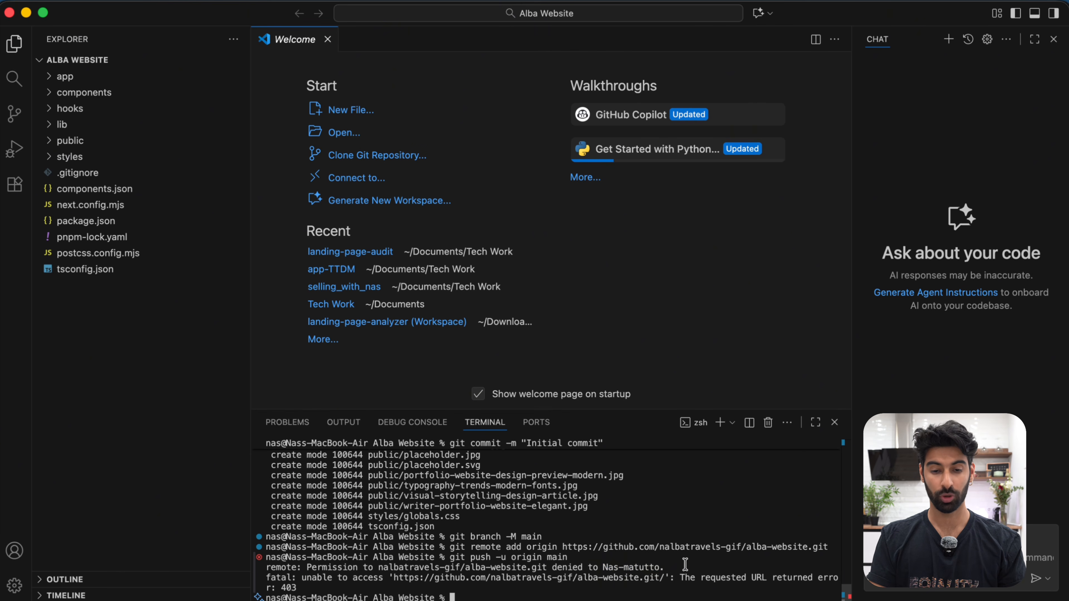
Switch to the alba-website repository on GitHub, open its Collaborators settings and verify access via email
key(super+Tab)
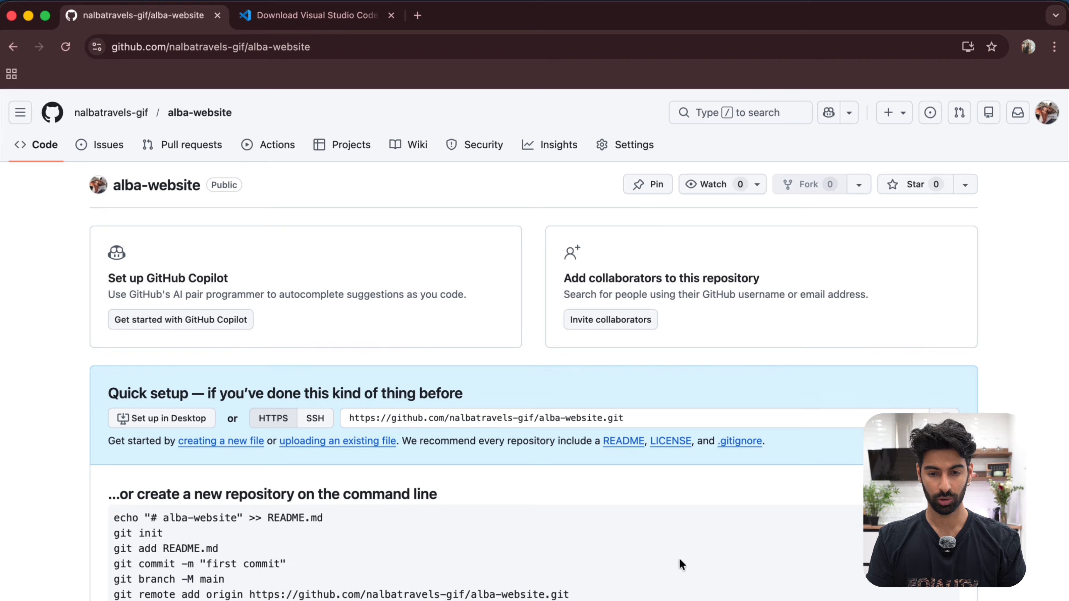
click(612, 145)
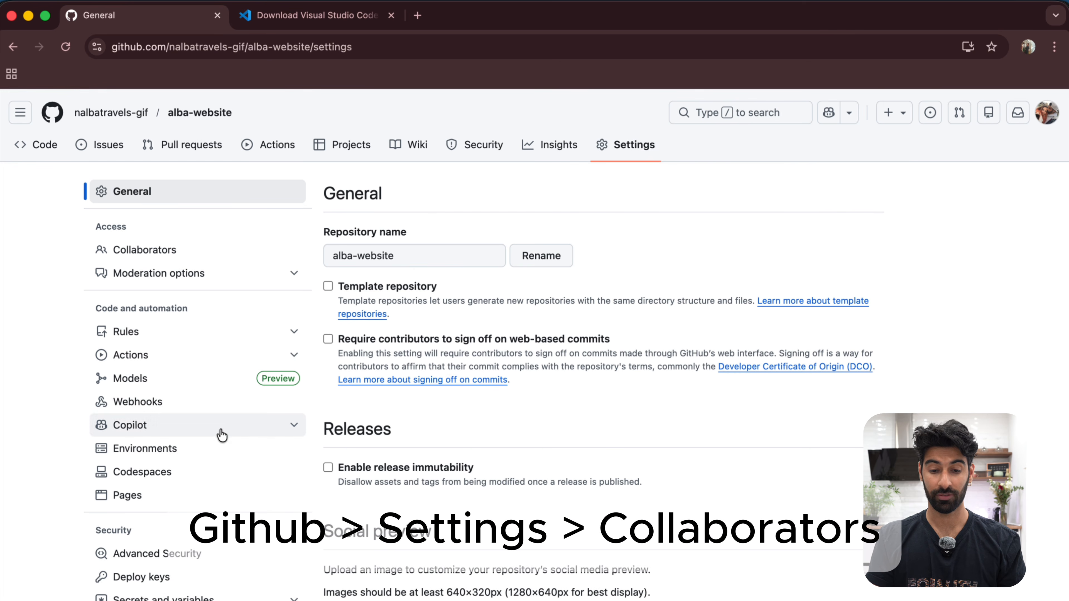
click(209, 253)
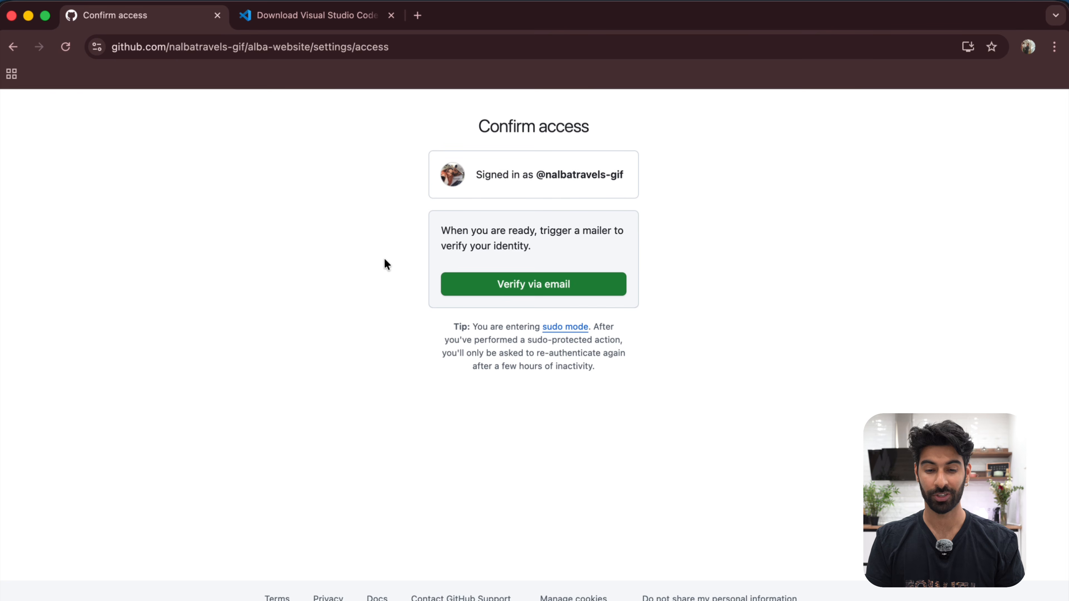
click(477, 285)
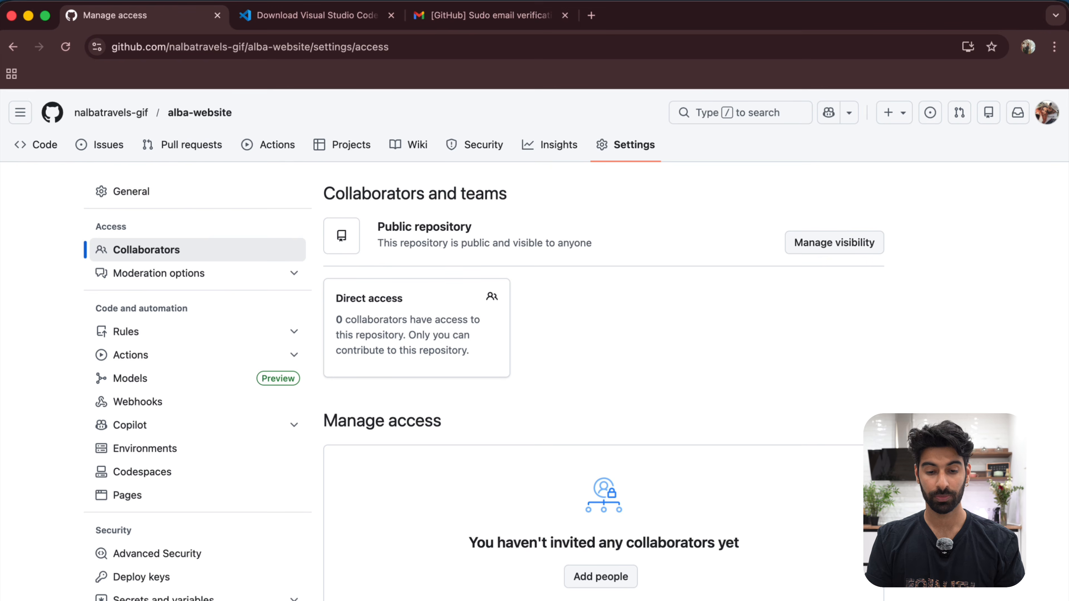
Add people to alba-website by searching for the pushing account's username and selecting the matching account
scroll(757, 487, down, 3)
click(616, 512)
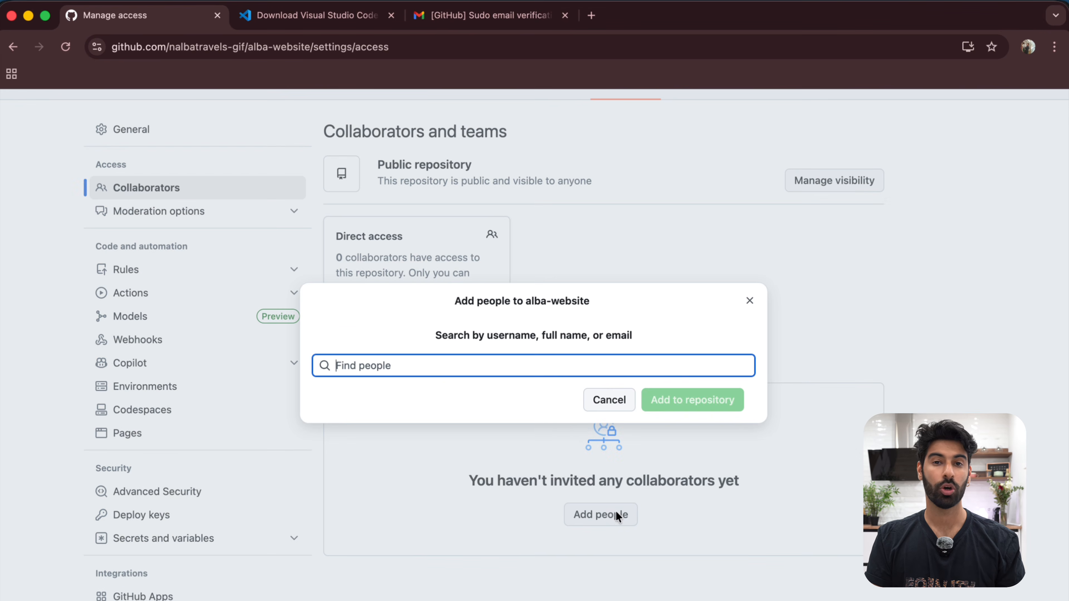
text(Nas-)
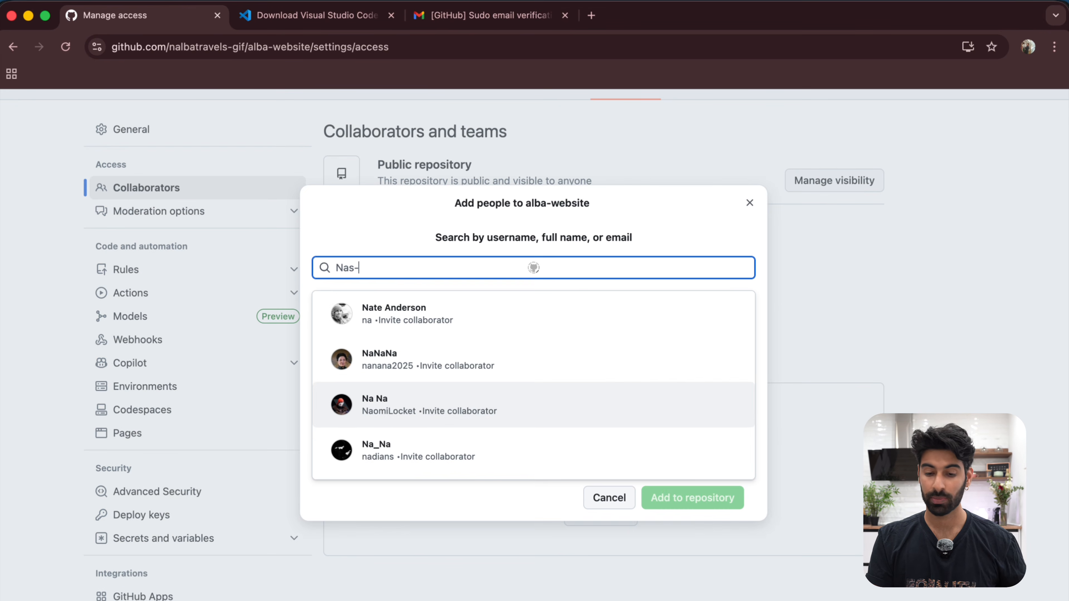
text(matutt)
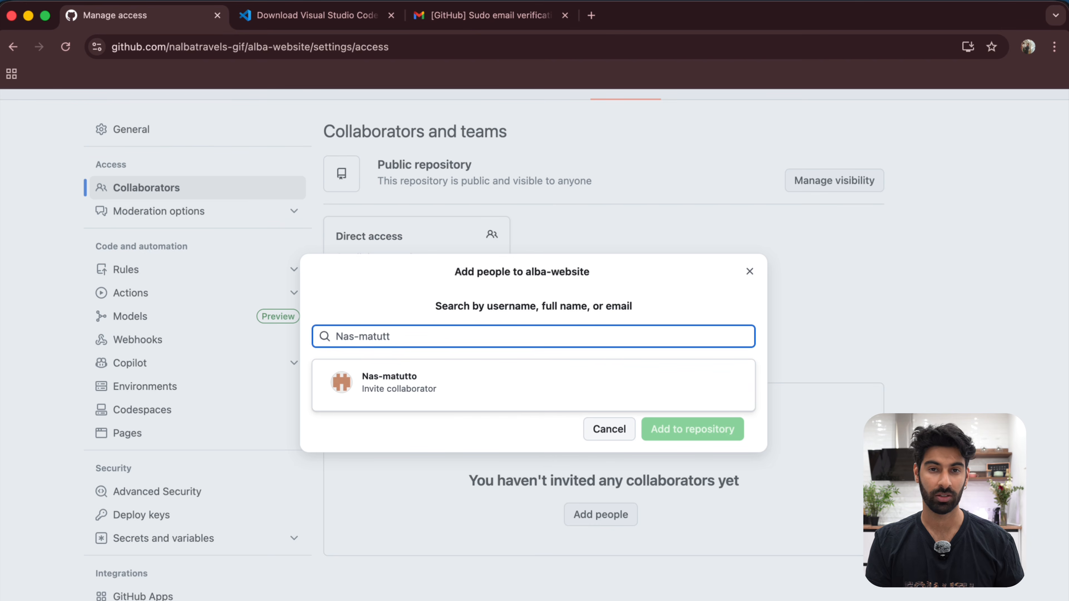
text(o)
click(416, 385)
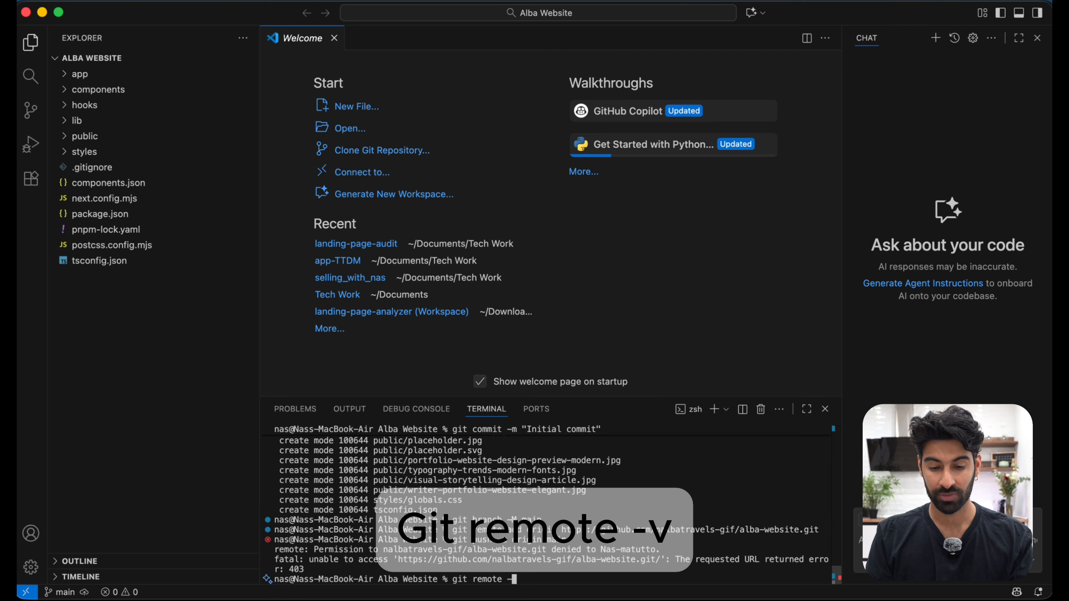
Run git remote -v in the Visual Studio Code terminal and check the origin fetch and push URLs
text(v)
key(Return)
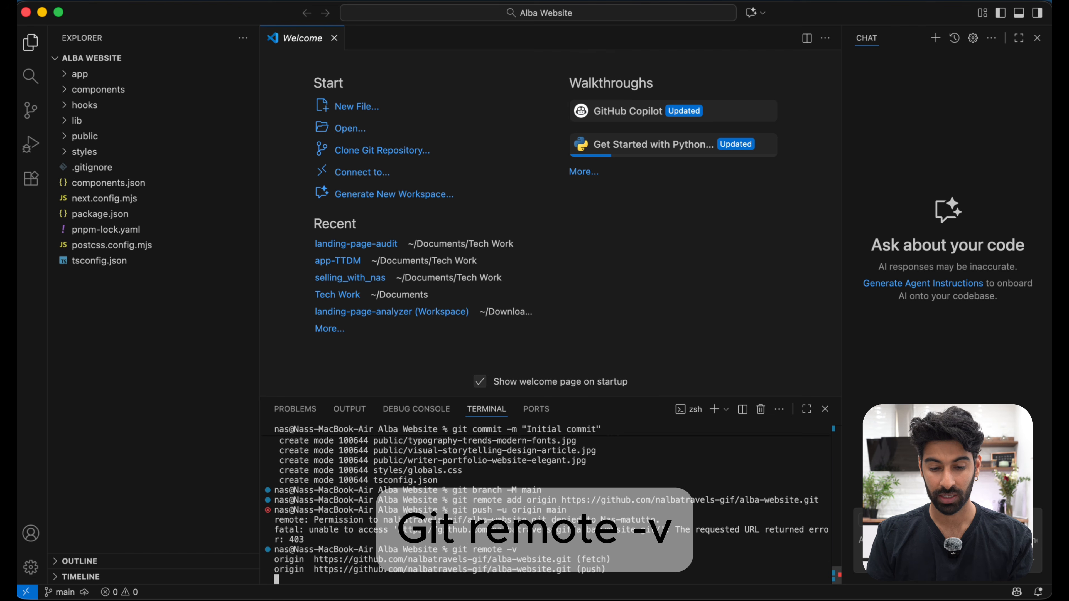
drag(606, 572, 274, 561)
Push the commit with git push origin main and review the uploaded files on the alba-website GitHub page
click(463, 580)
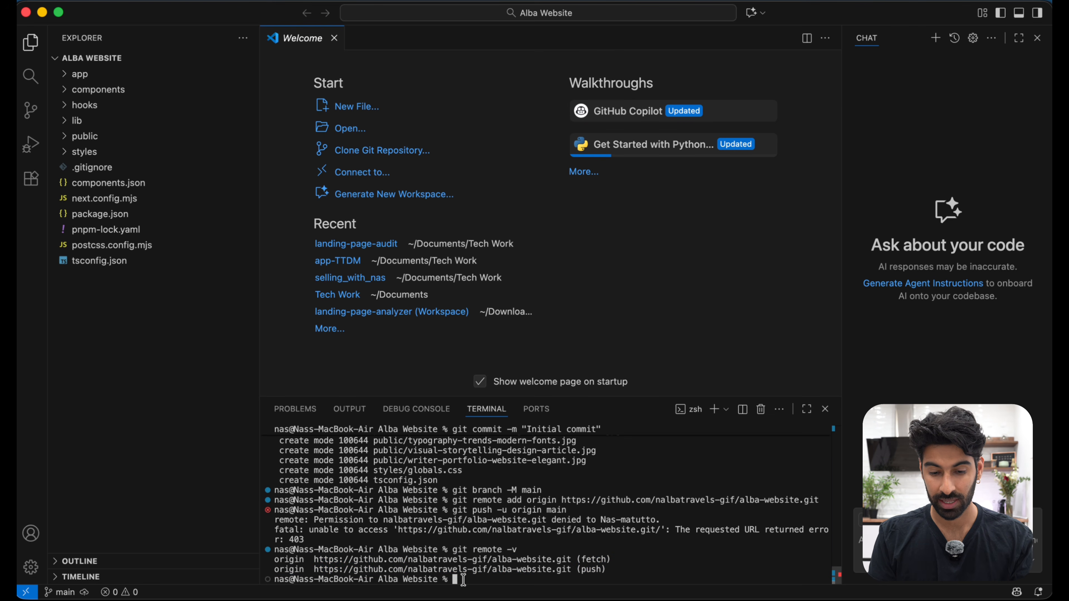
text(git push o)
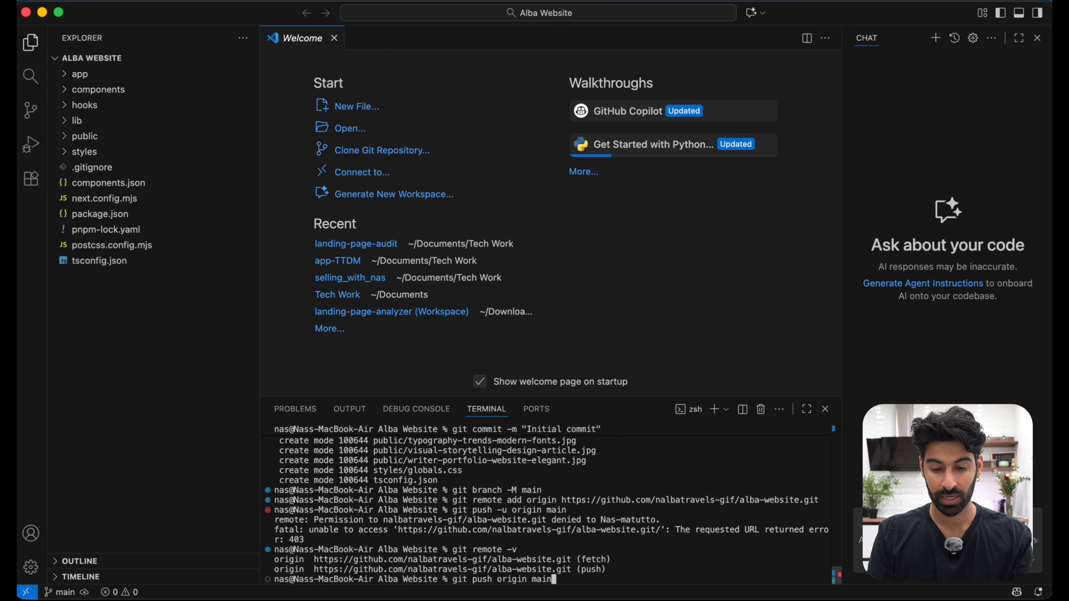
text(rigin main)
key(Return)
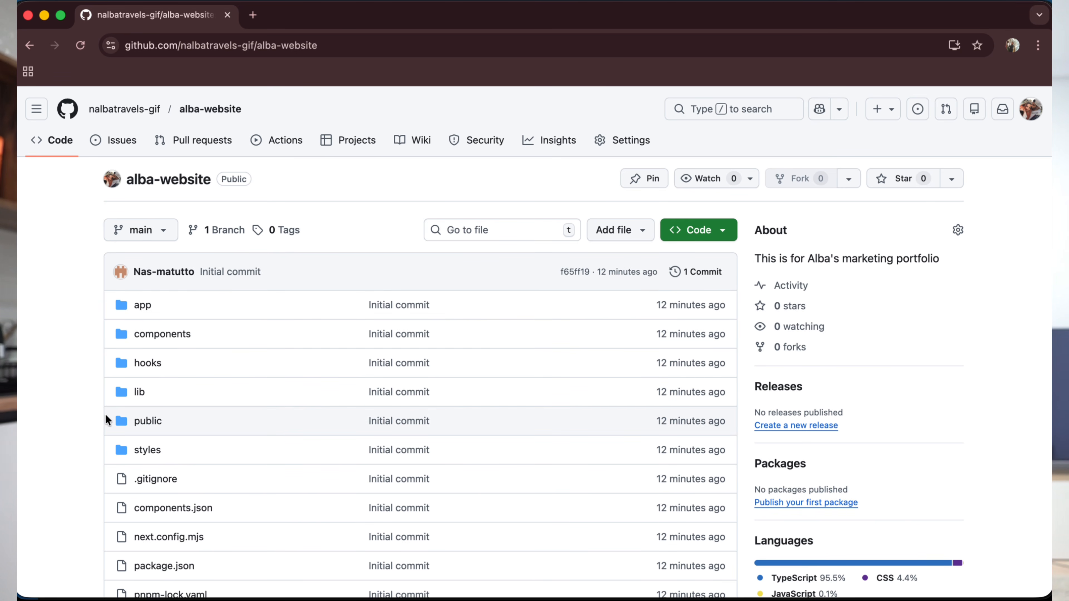
scroll(106, 419, down, 3)
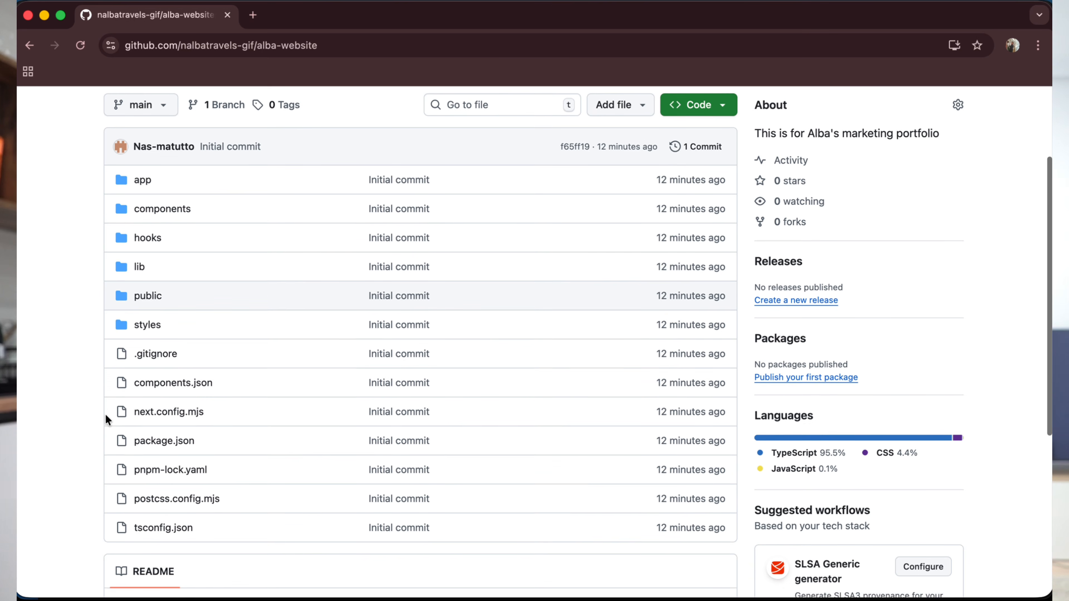
scroll(105, 416, up, 3)
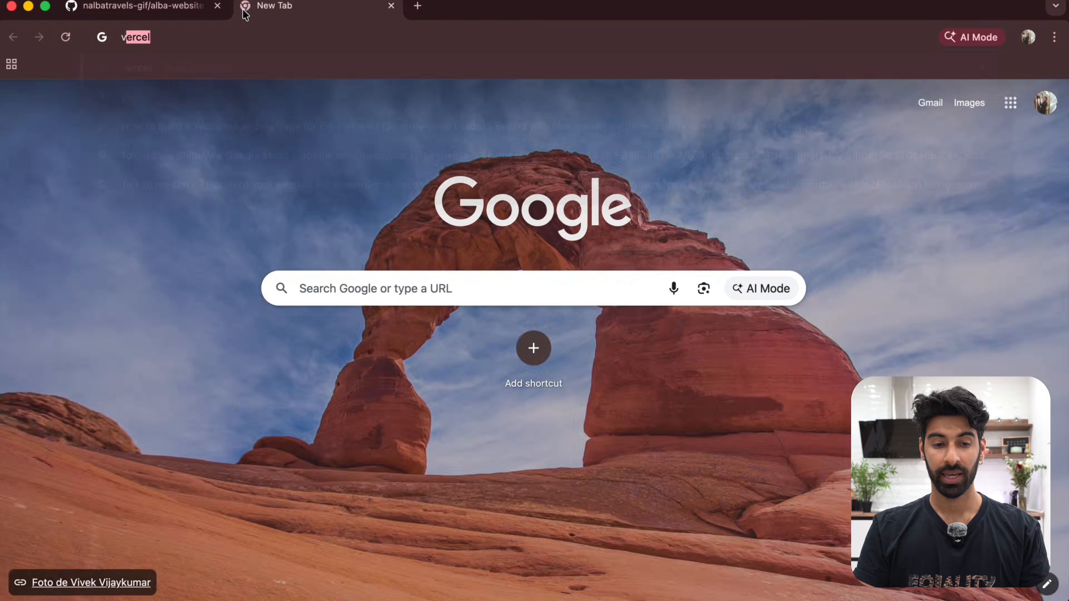
Search the web for vercel in the new browser tab, open the Vercel homepage and accept all tracking technologies
text(vercel)
key(Return)
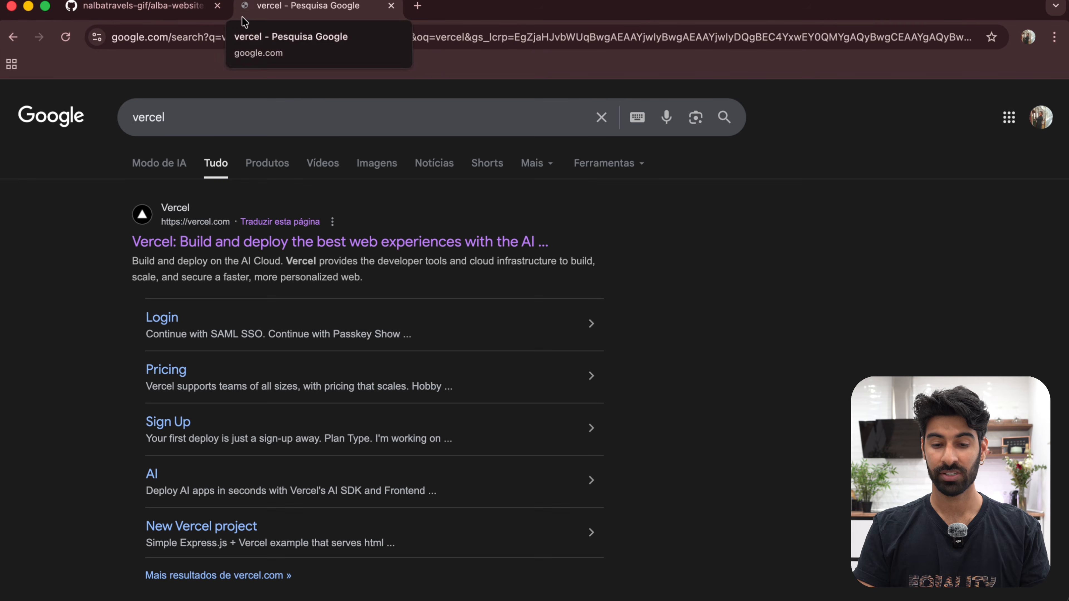
click(253, 242)
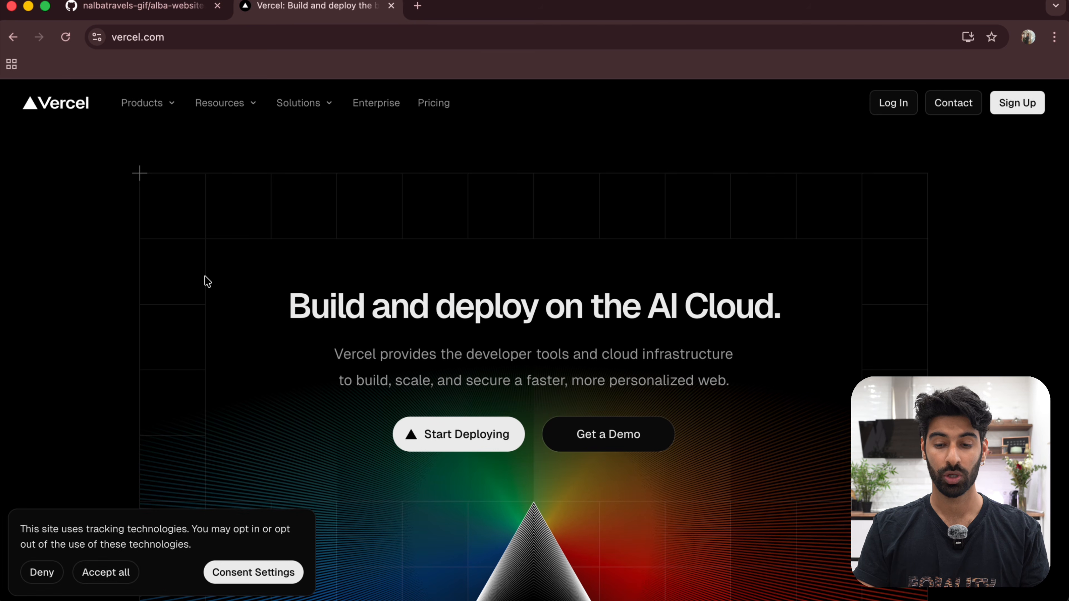
click(110, 578)
scroll(153, 501, down, 1)
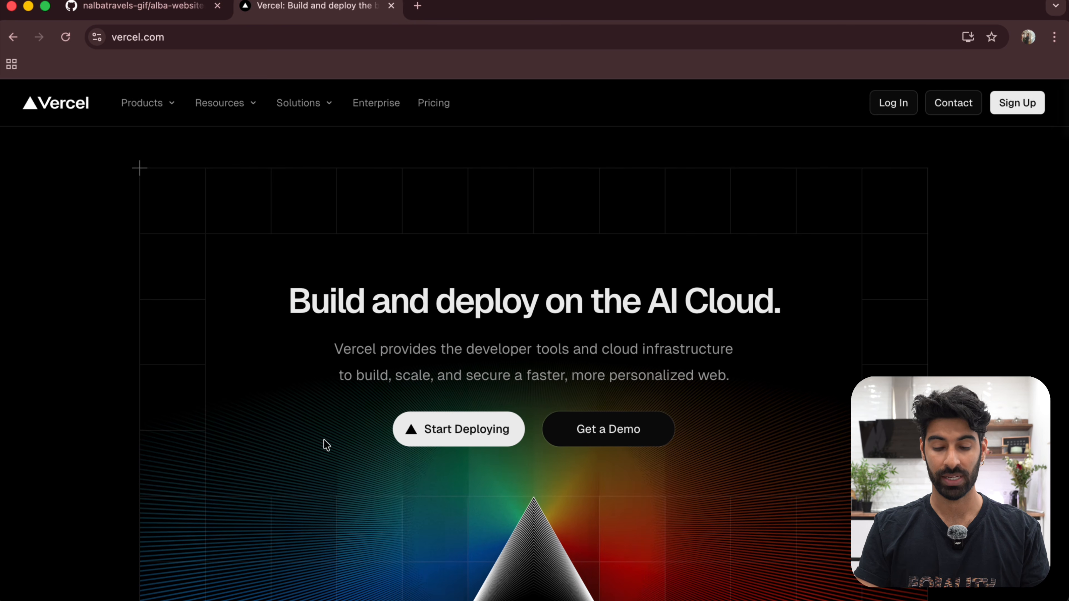
Start deploying a new project on Vercel, continue with GitHub as the Git provider and authorize Vercel's access to the account
click(425, 436)
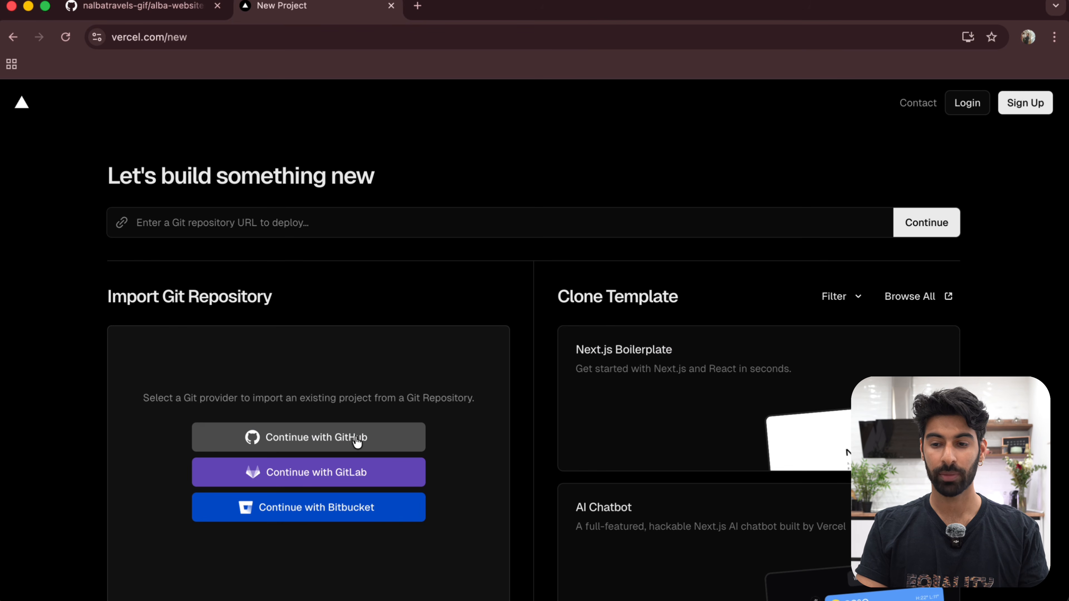
click(333, 440)
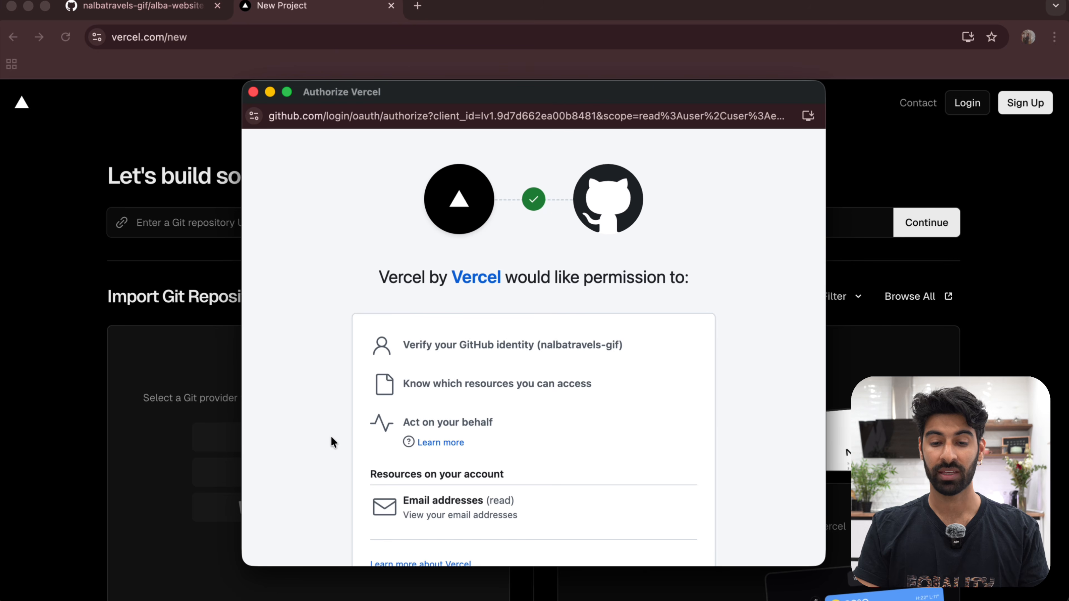
scroll(331, 435, down, 3)
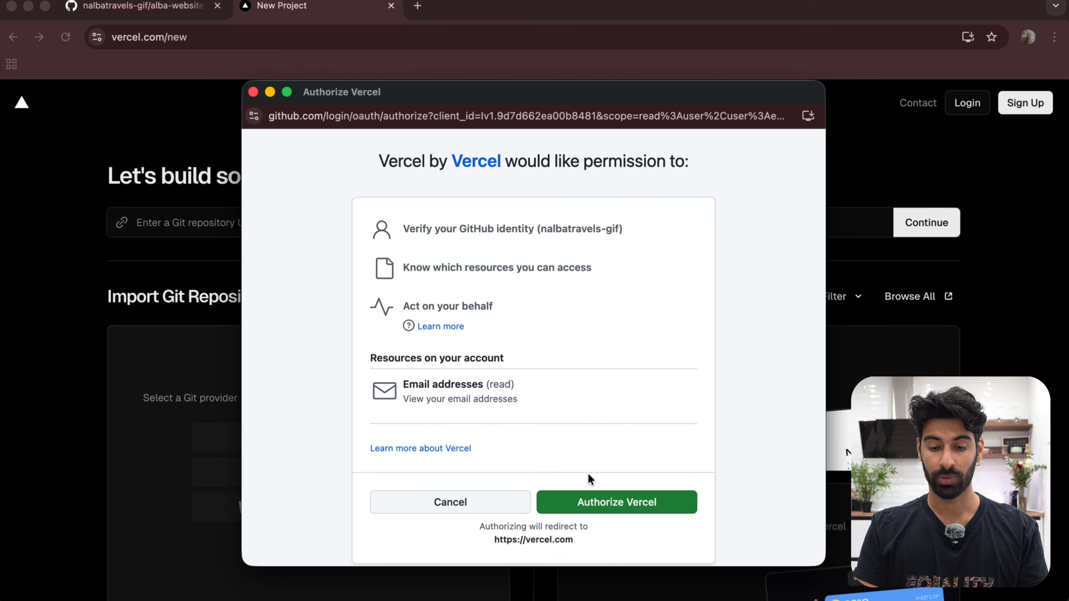
click(589, 503)
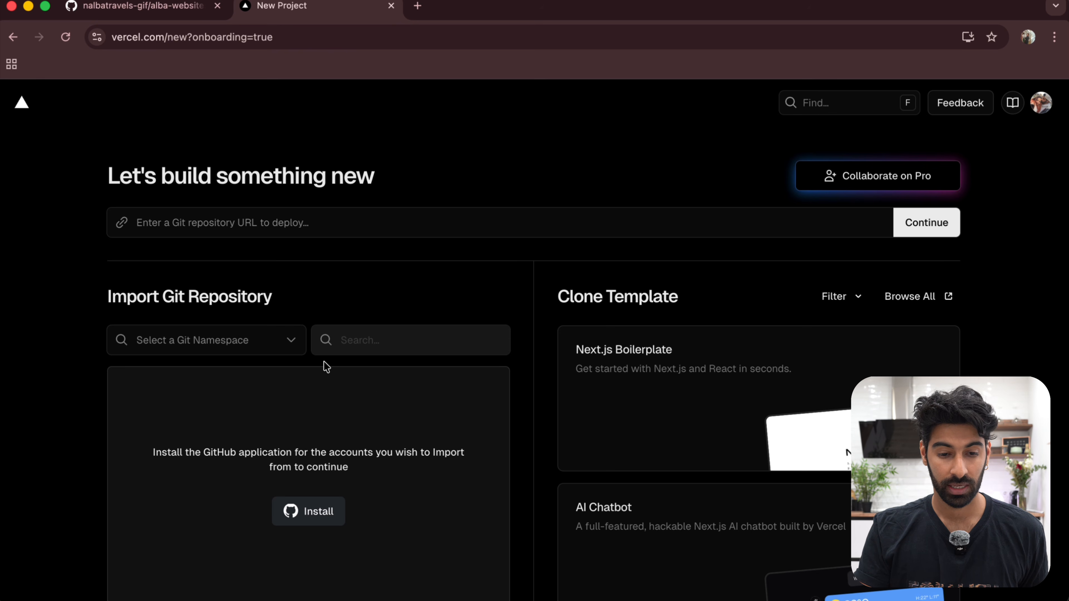
Add the GitHub account as a Git namespace and install the Vercel app on it for all repositories
click(295, 342)
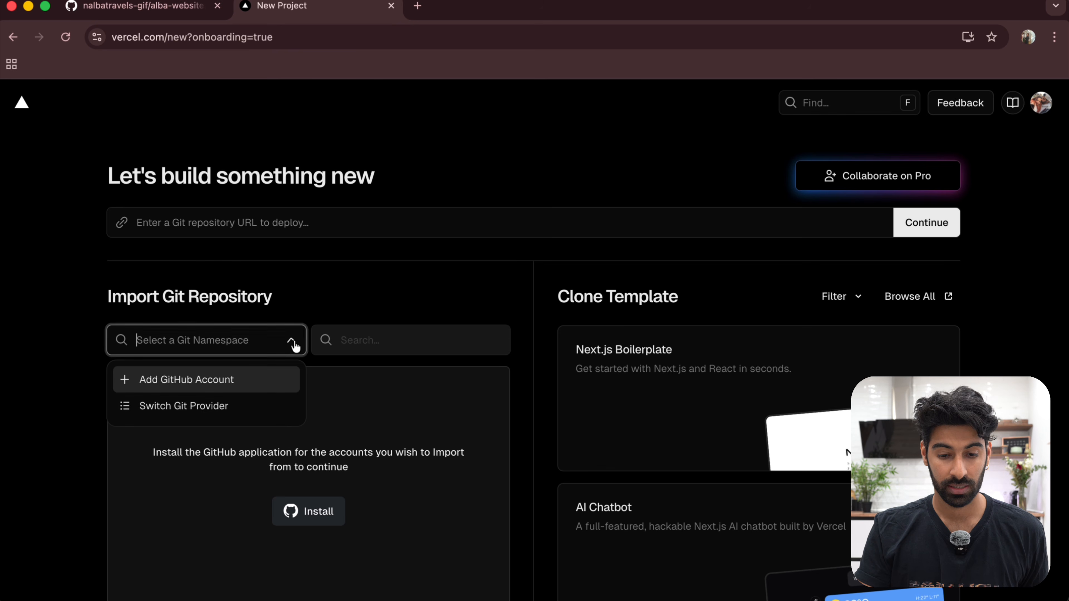
click(239, 380)
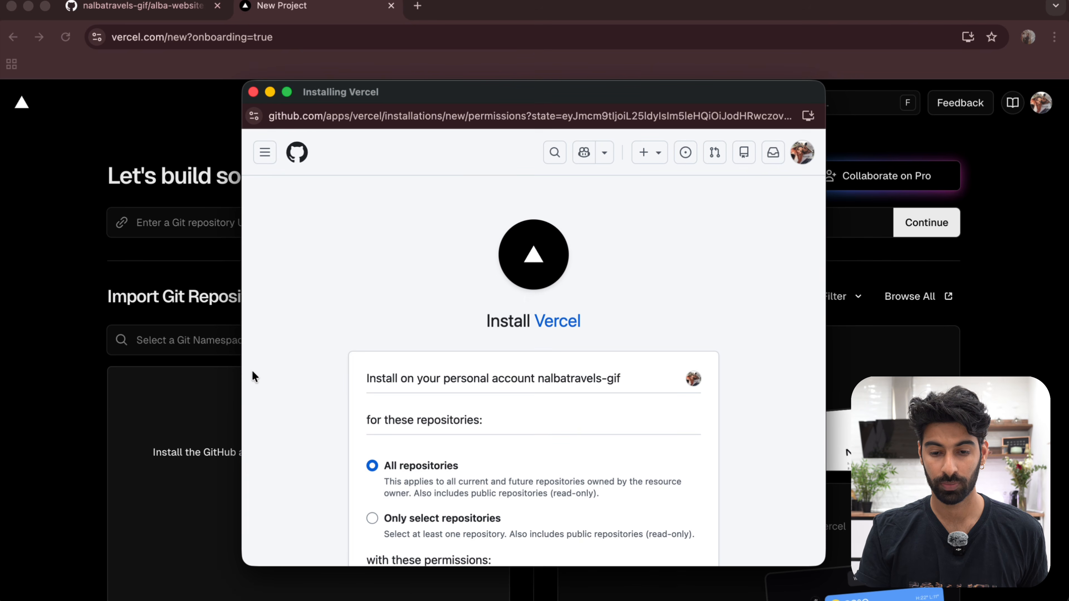
scroll(356, 338, down, 5)
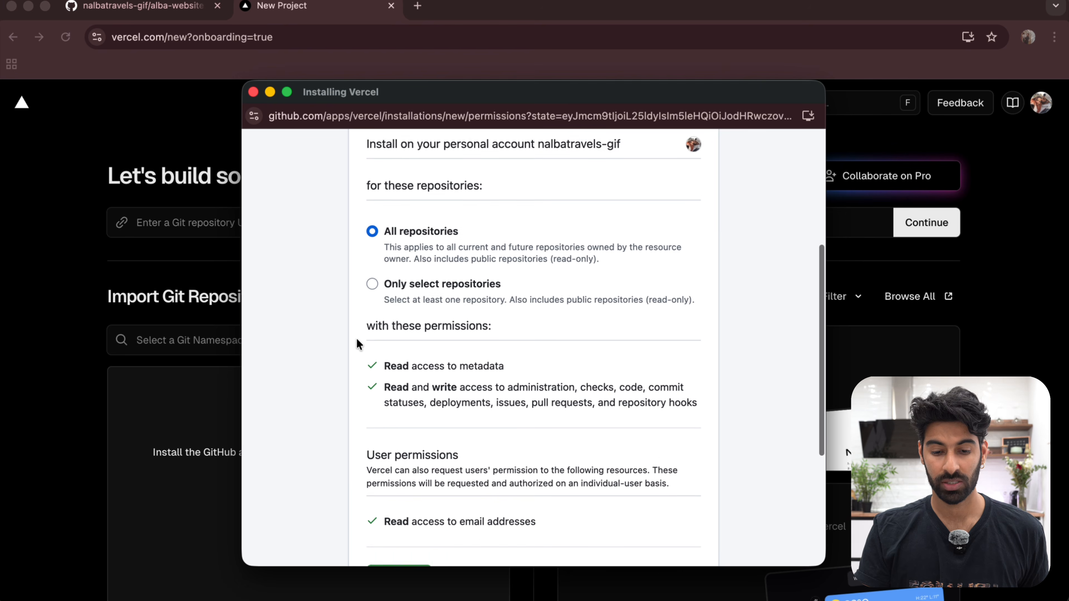
scroll(356, 344, down, 3)
click(395, 510)
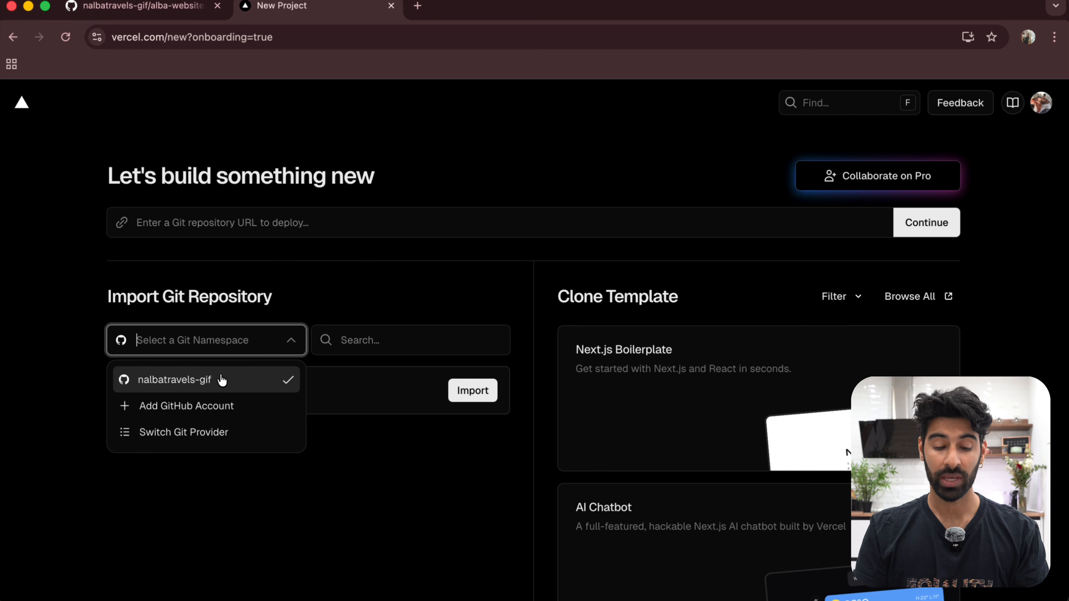
Import the alba-website repository from the connected GitHub account and deploy it with the preset project settings
click(49, 388)
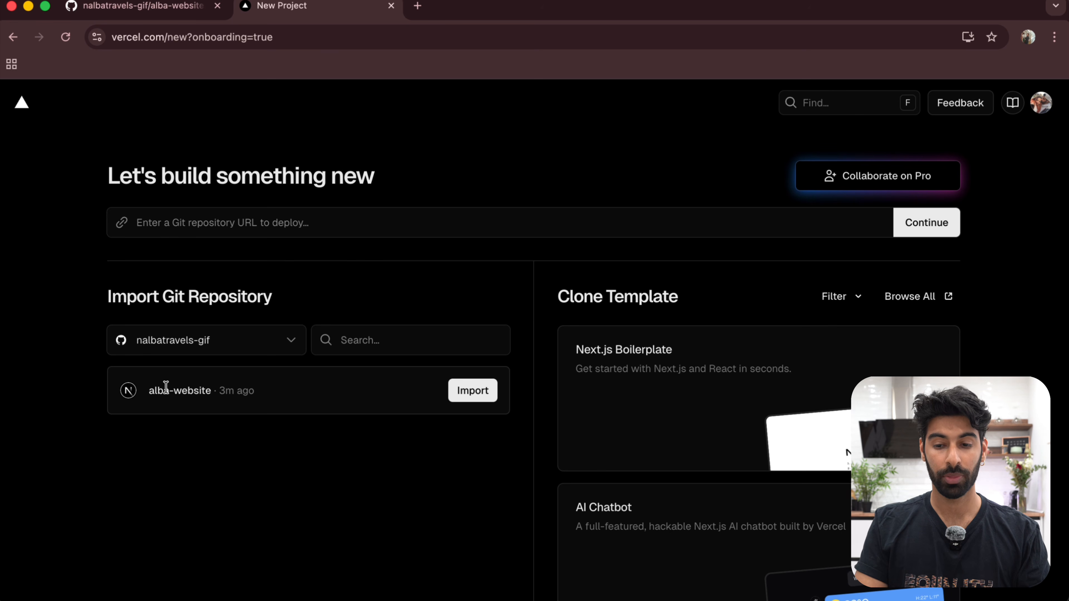
drag(147, 392, 201, 392)
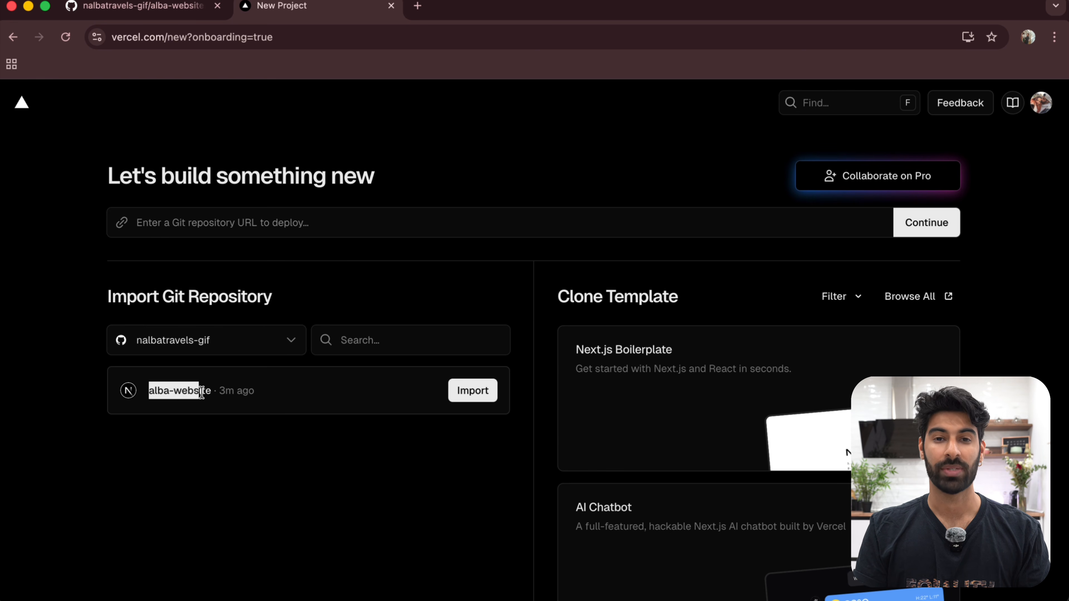
click(259, 448)
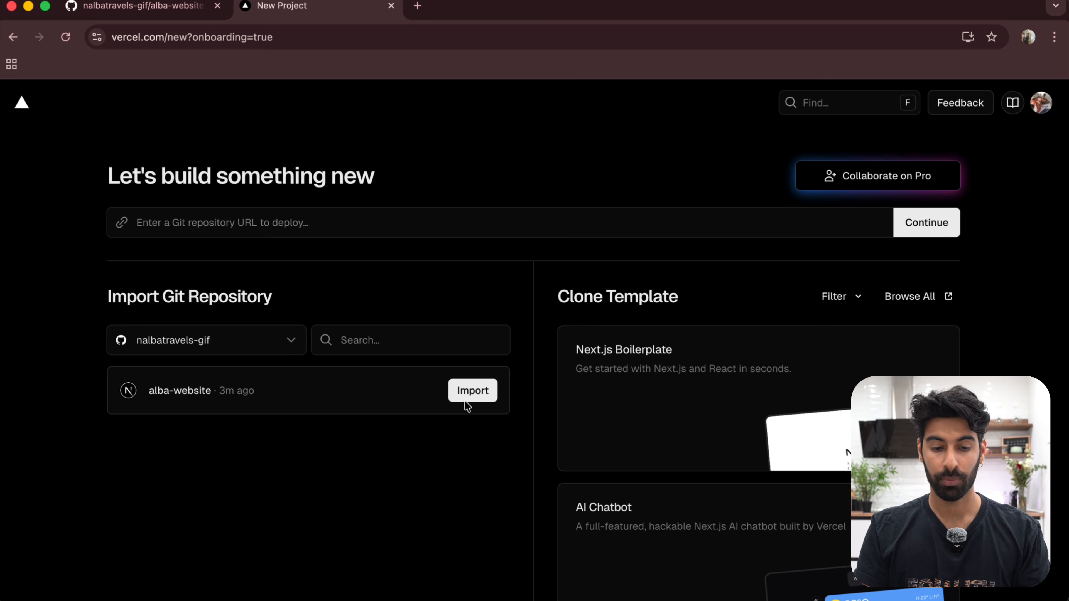
click(469, 394)
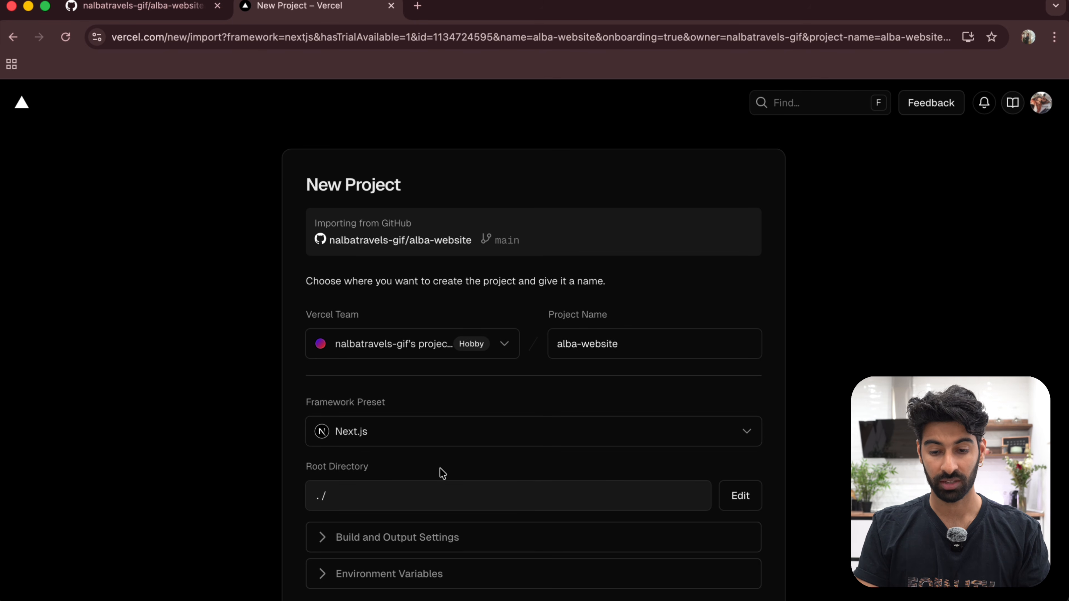
scroll(442, 473, down, 3)
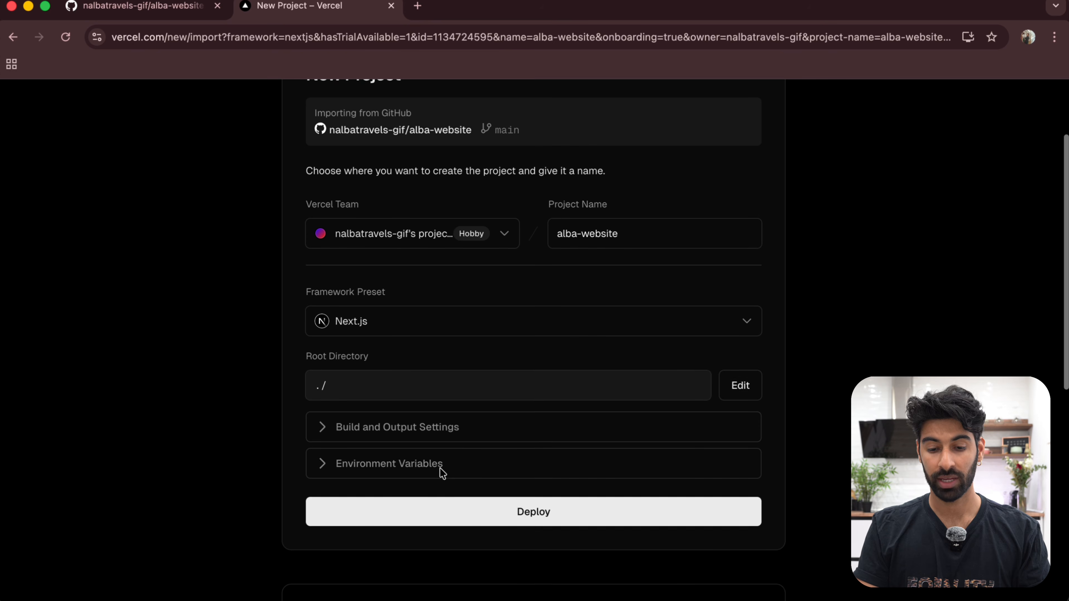
click(534, 512)
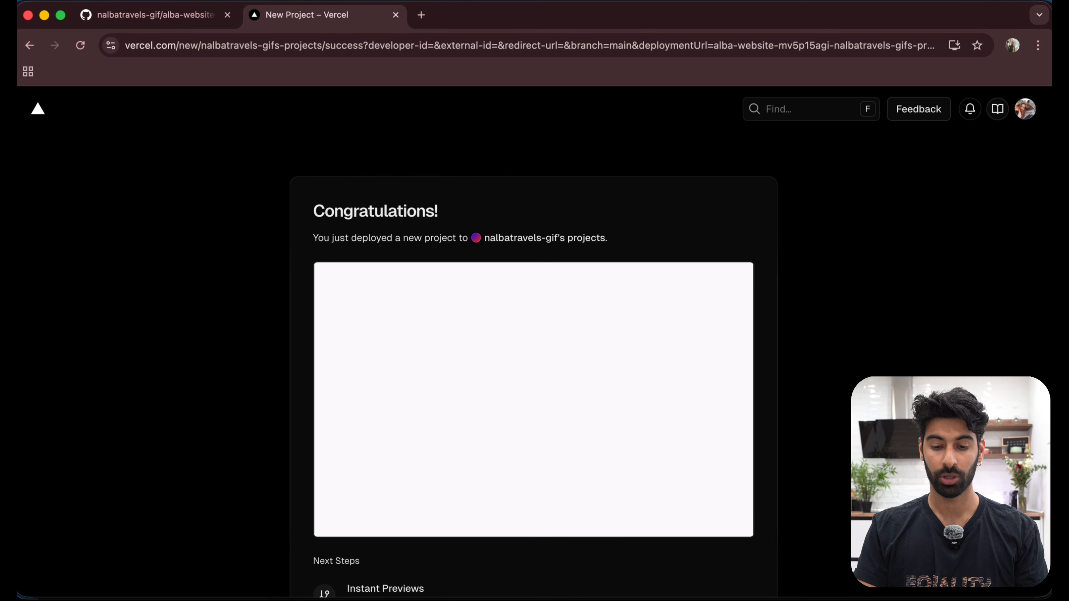
Continue to the alba-website project dashboard and open the production domain alba-website-sepia.vercel.app
scroll(533, 337, down, 5)
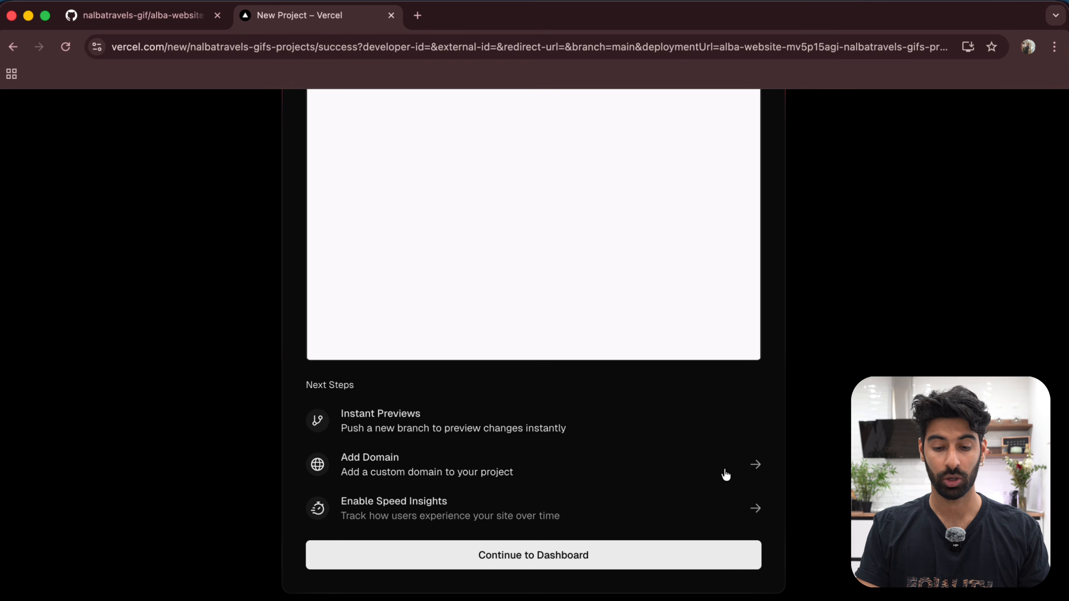
click(631, 548)
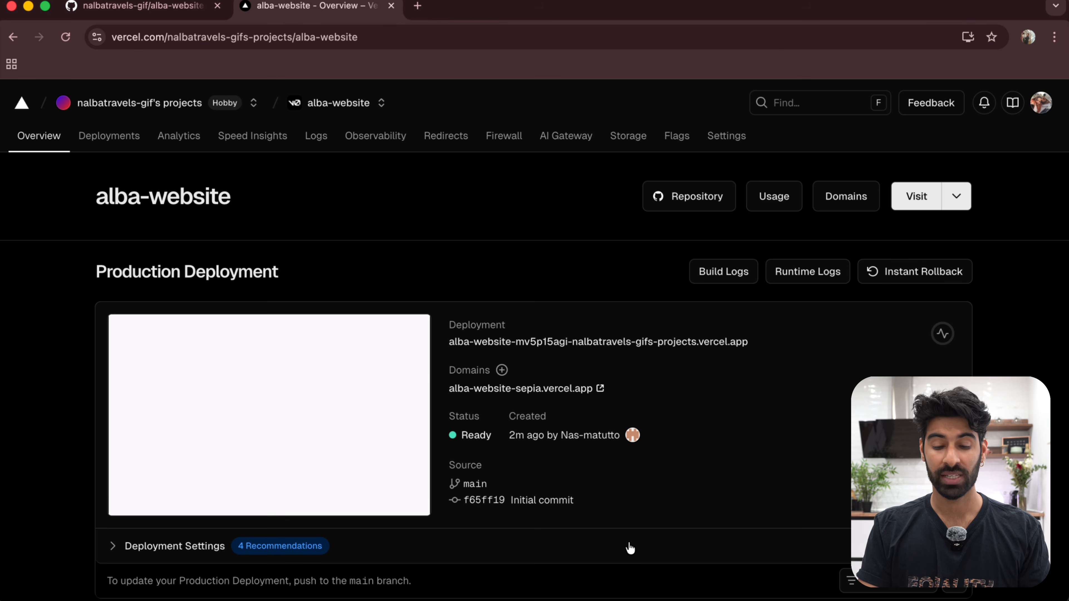
scroll(630, 548, down, 1)
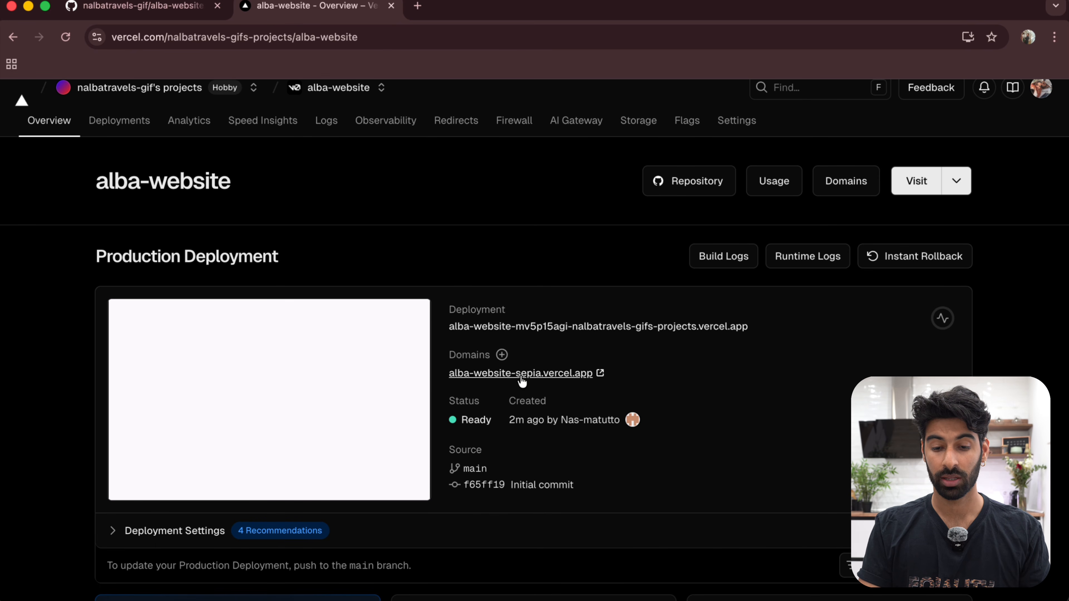
click(602, 375)
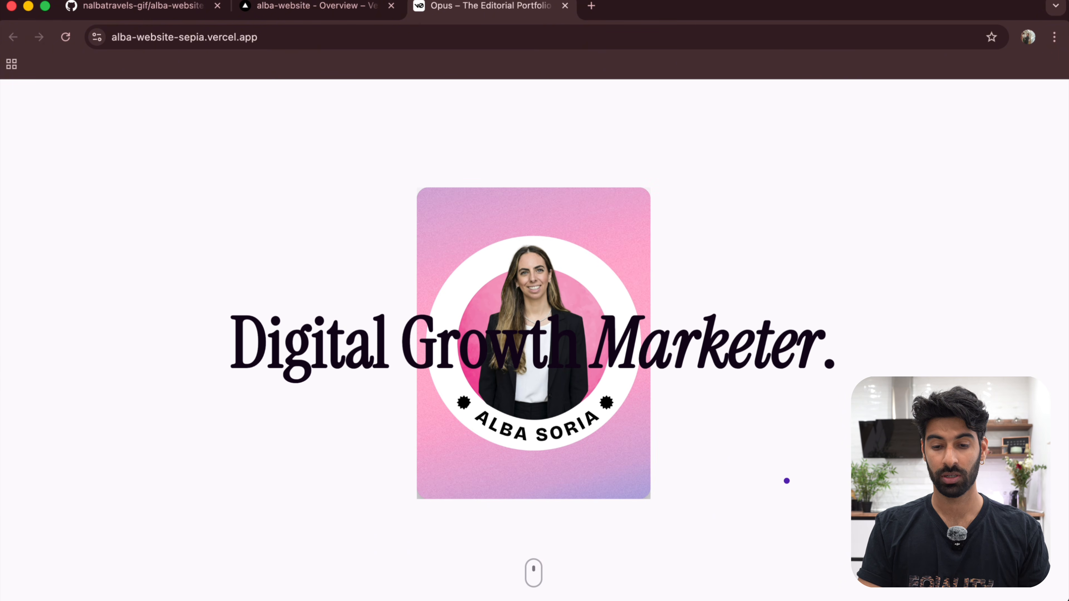
Review the deployed site from the hero through Top Services, the How We Can Work Together slides and Previous Work to the brands section
scroll(787, 481, down, 6)
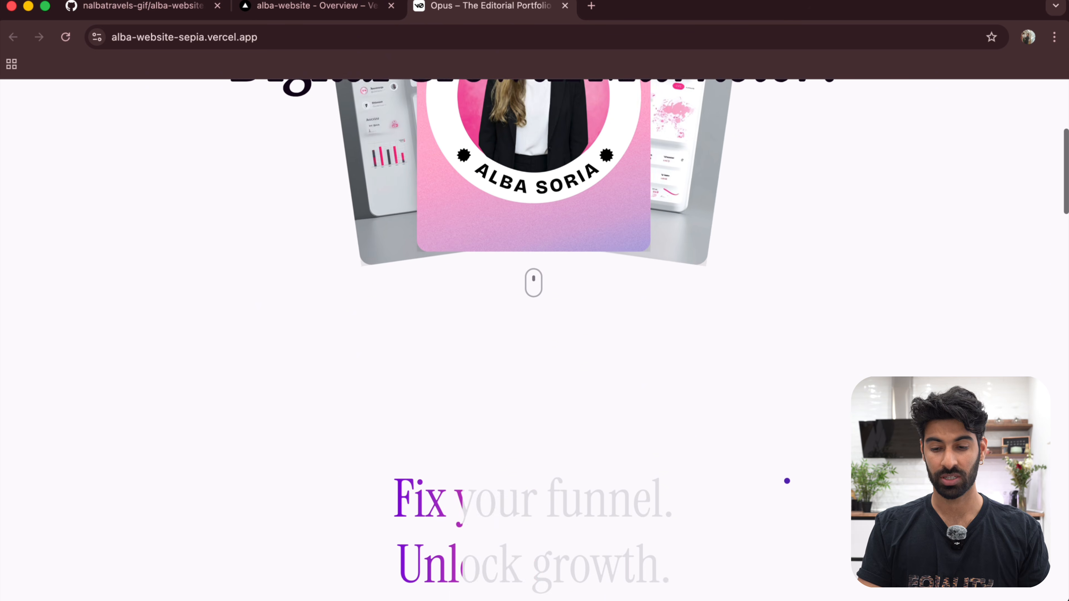
scroll(787, 481, down, 7)
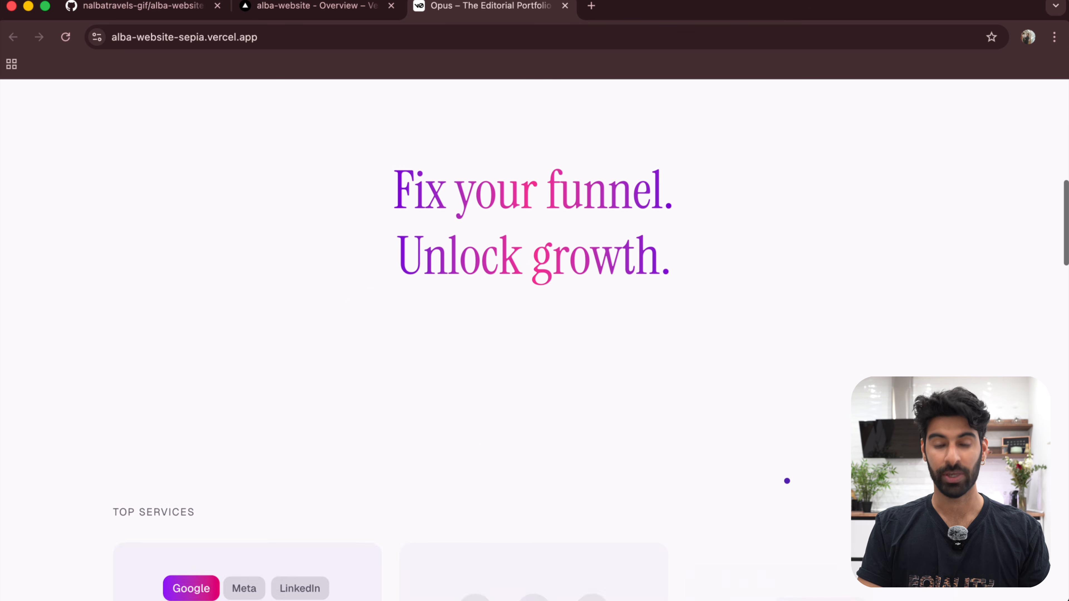
scroll(787, 481, down, 5)
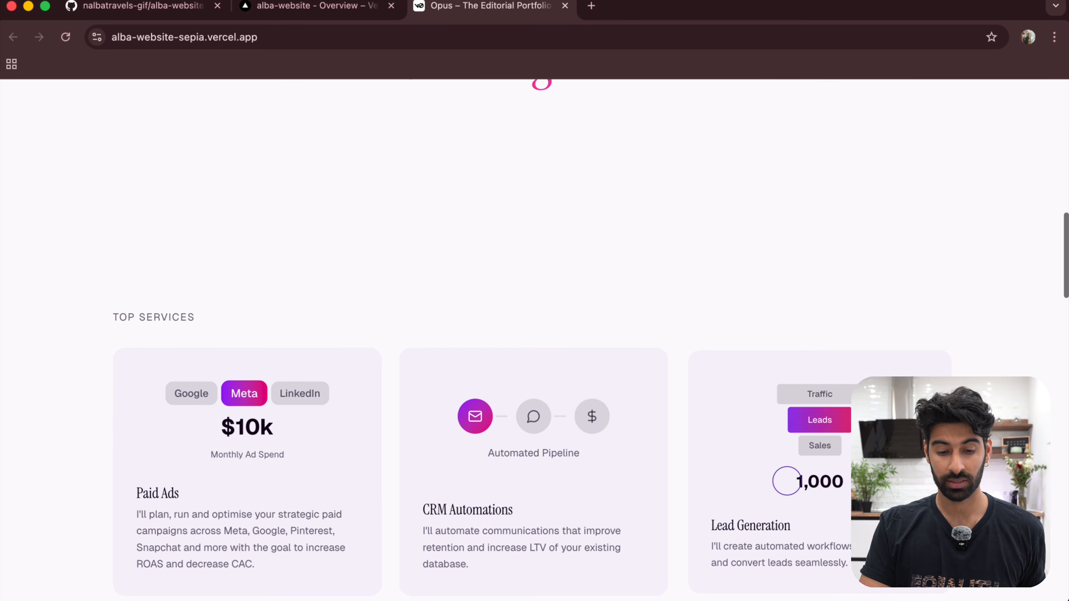
scroll(787, 481, down, 4)
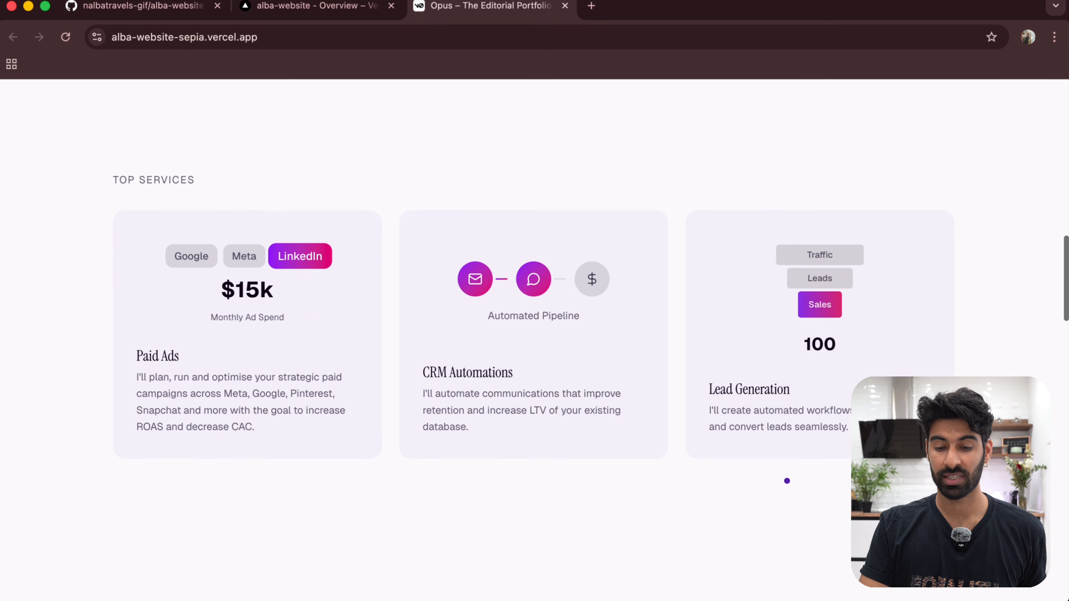
scroll(787, 481, down, 6)
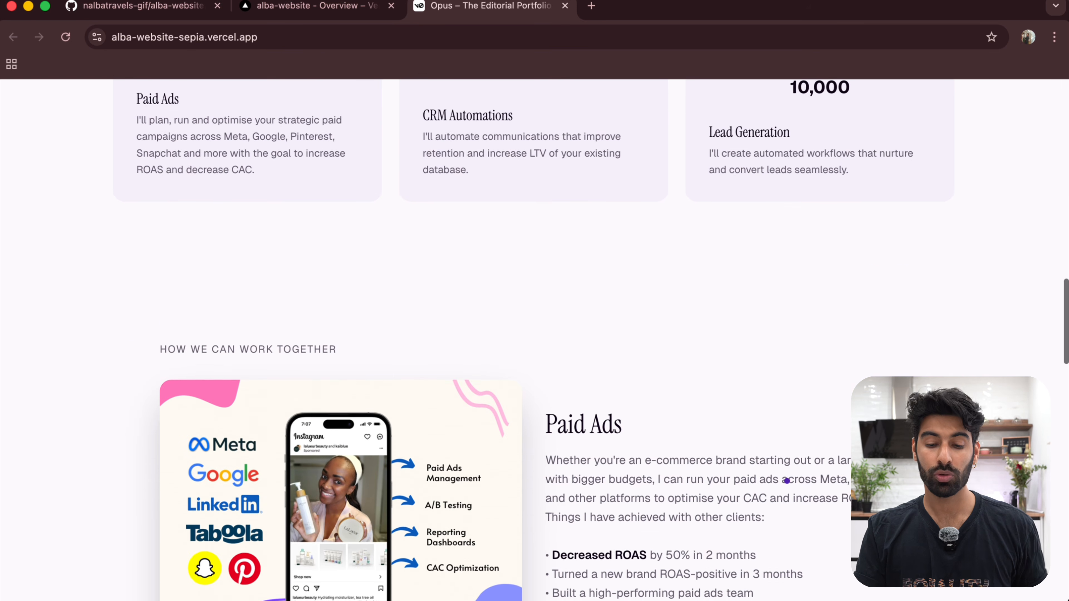
scroll(787, 480, down, 4)
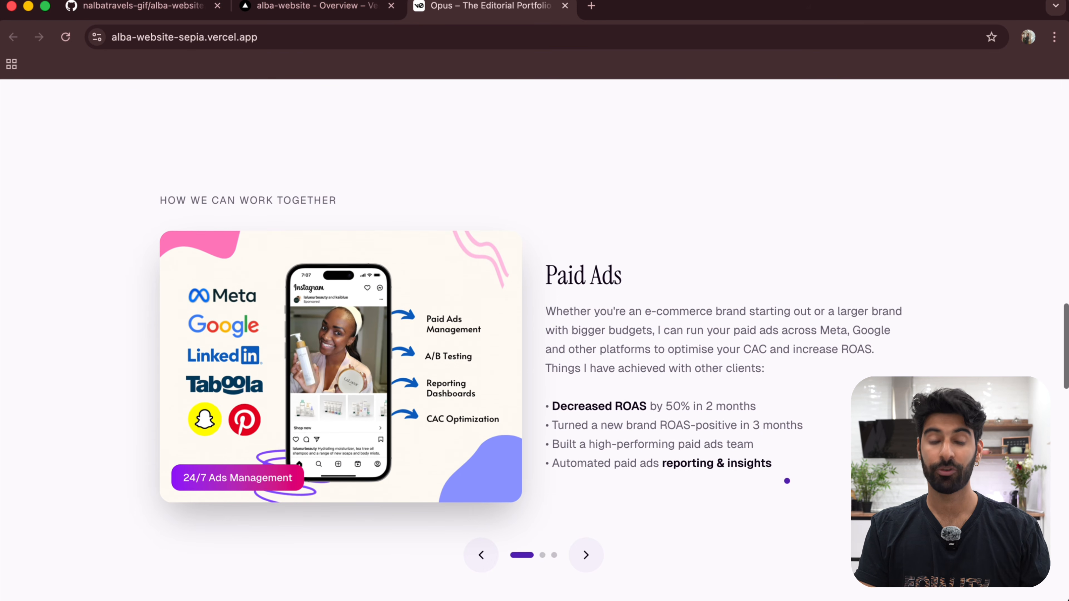
scroll(787, 480, down, 1)
click(582, 526)
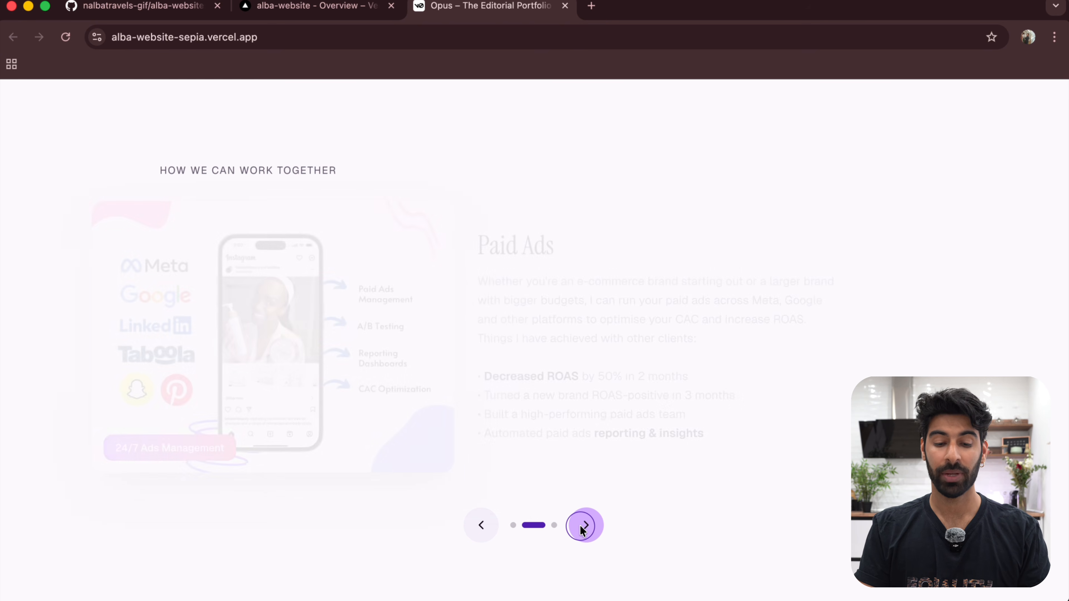
click(589, 526)
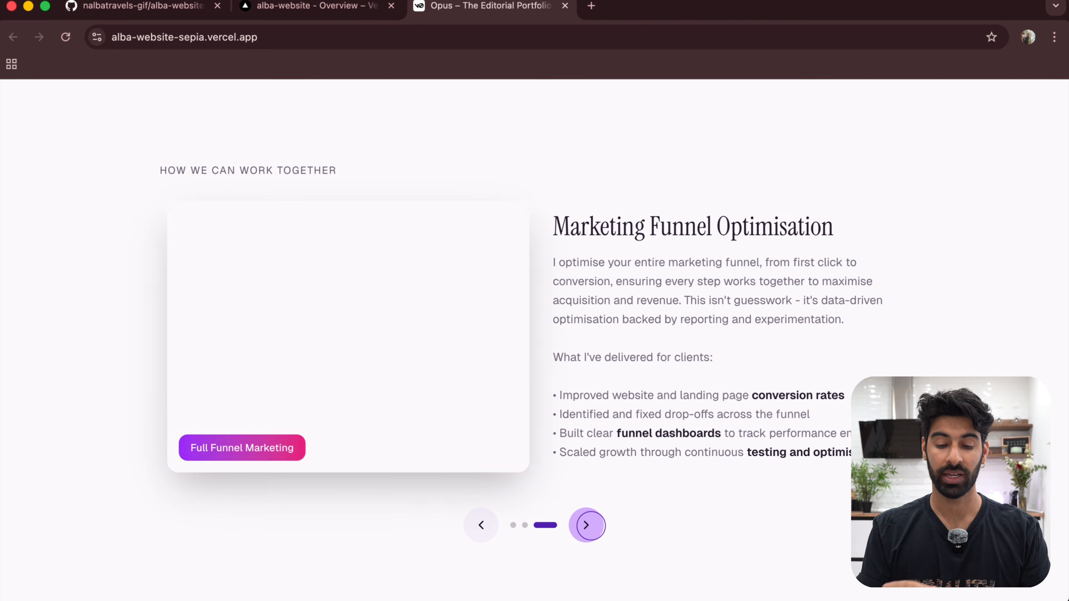
scroll(688, 566, down, 5)
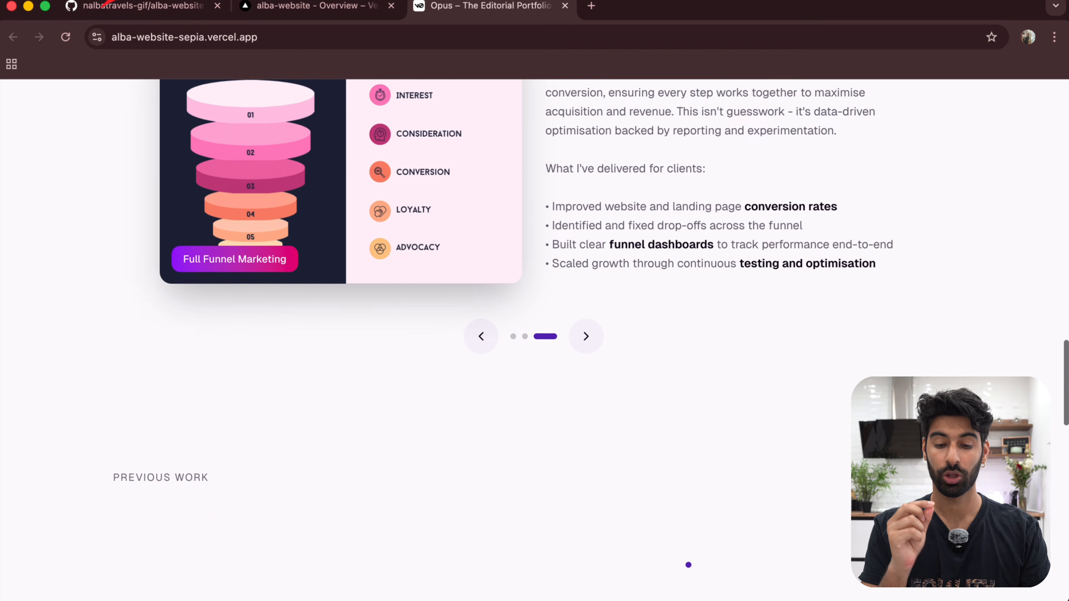
scroll(689, 565, down, 9)
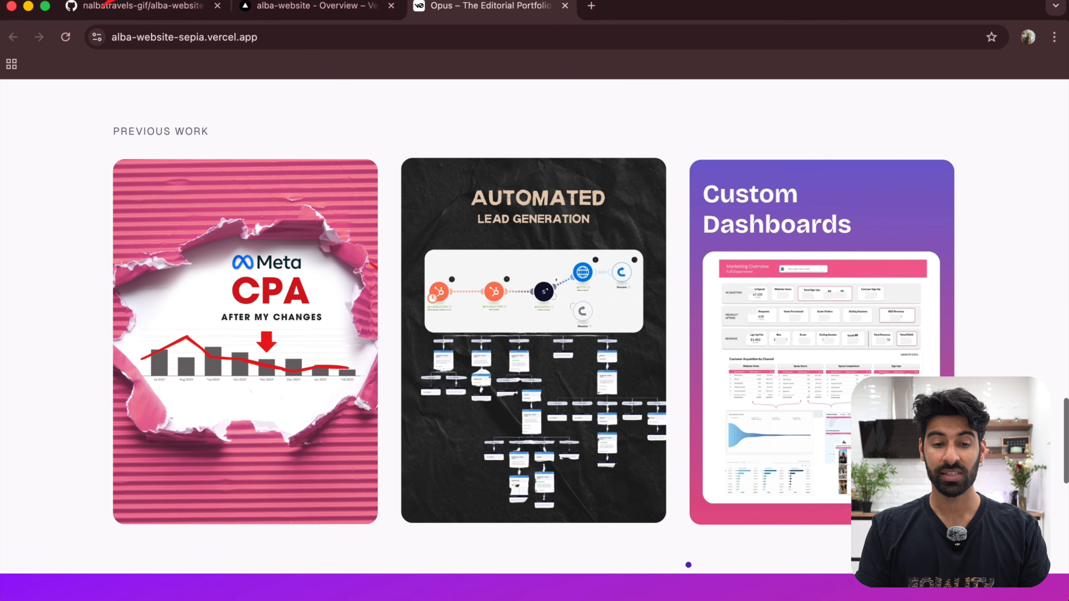
scroll(688, 565, down, 8)
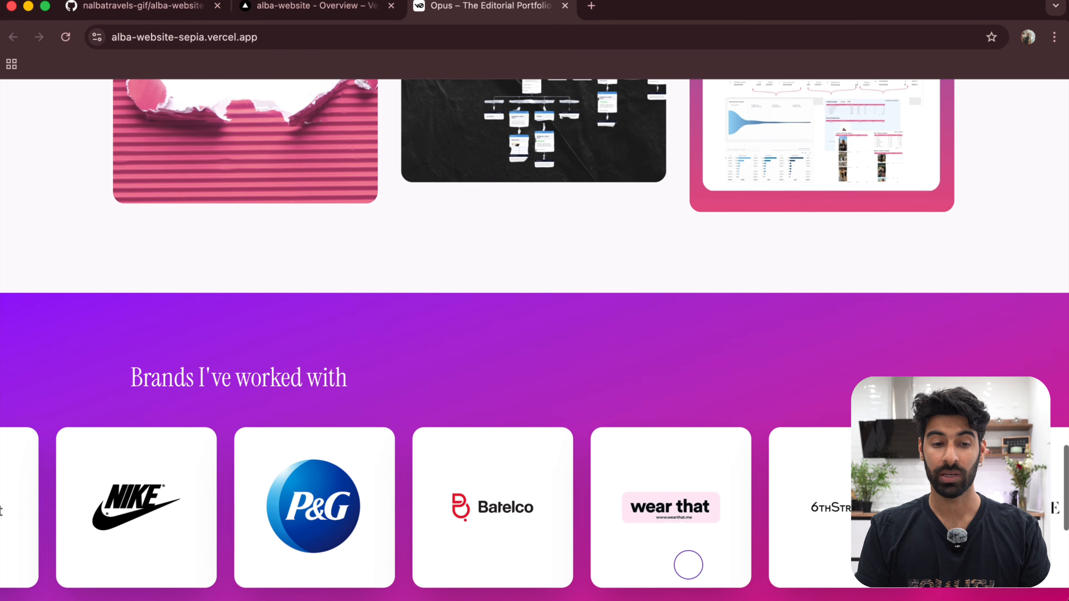
scroll(689, 565, down, 1)
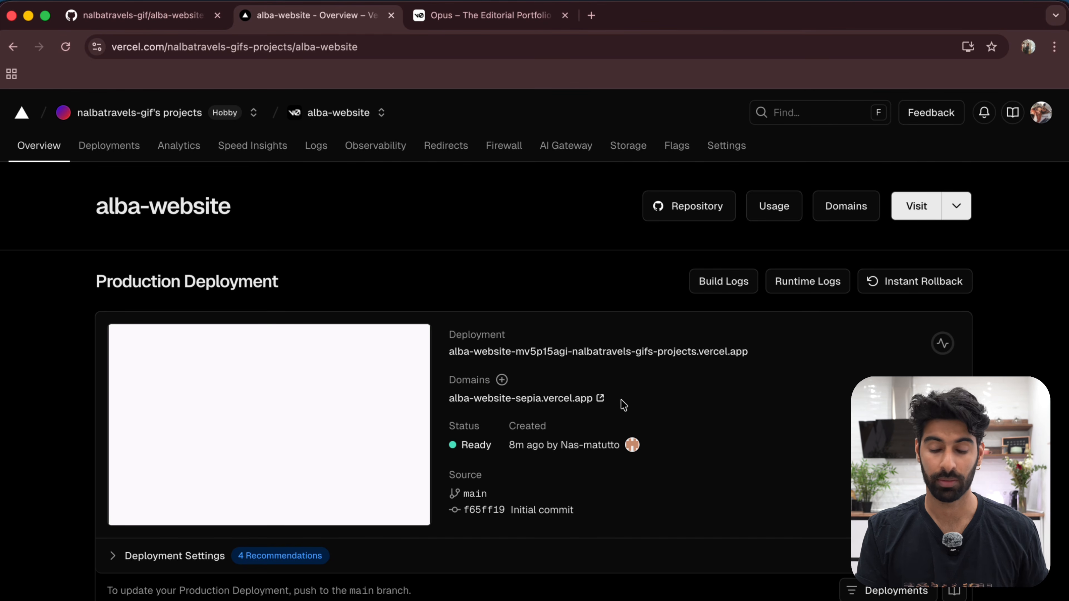
Open the Domains page in the alba-website project's settings
drag(601, 401, 445, 397)
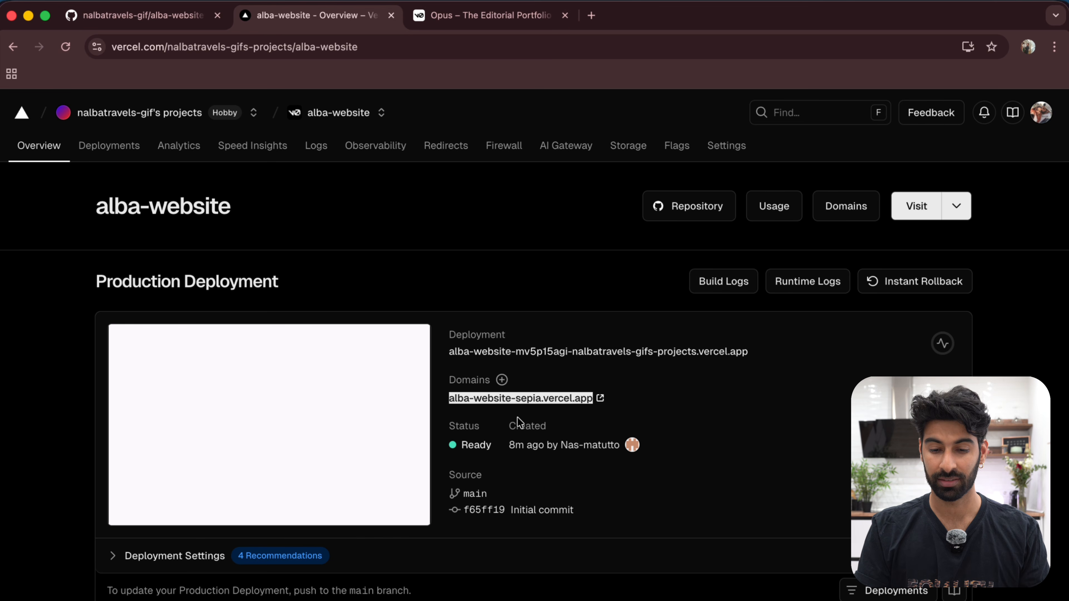
click(636, 406)
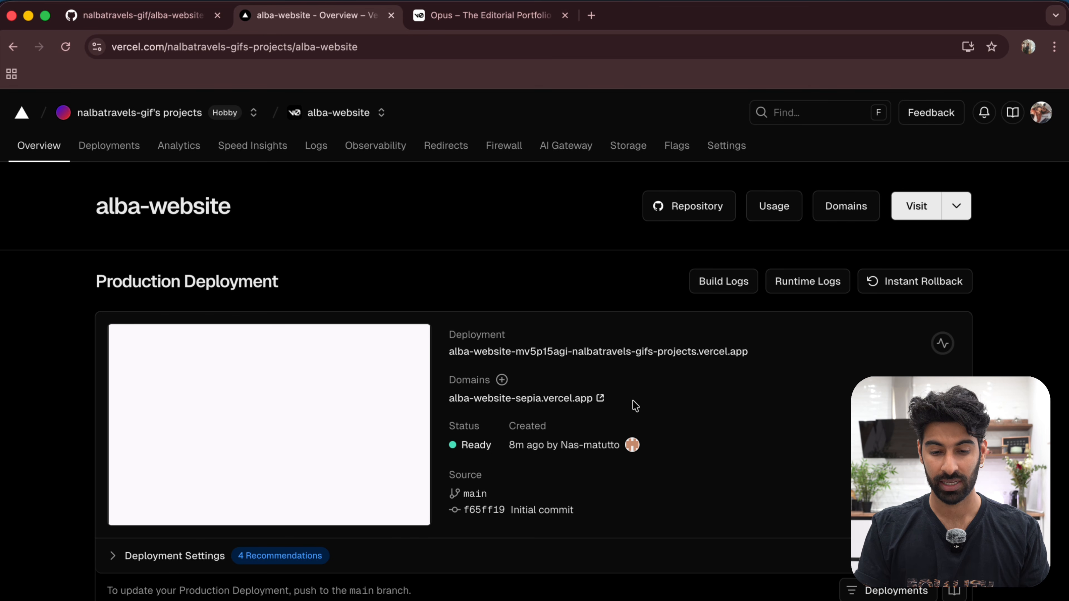
click(726, 149)
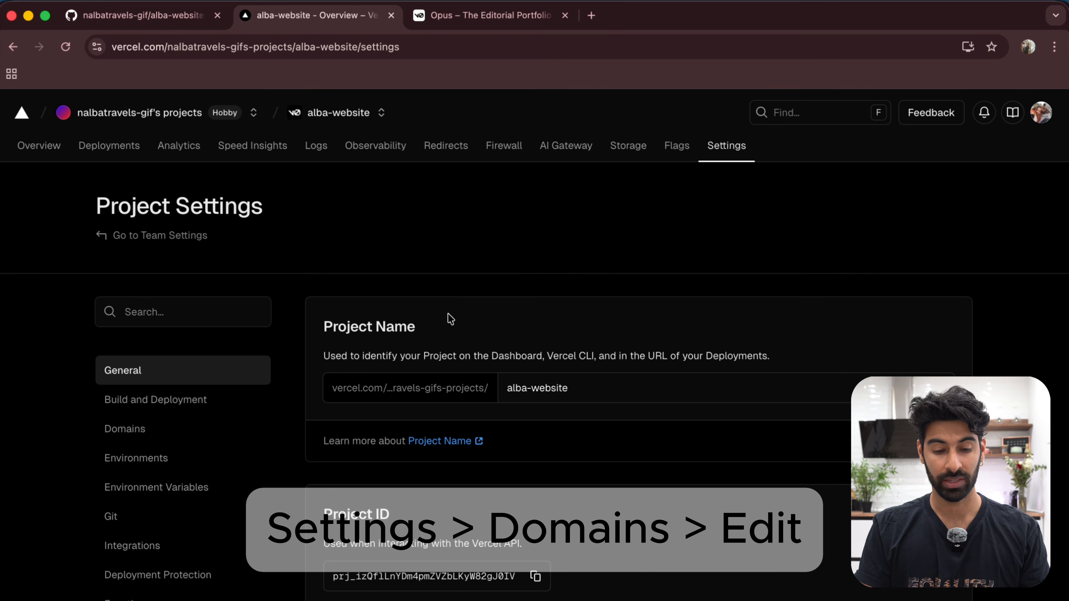
click(217, 438)
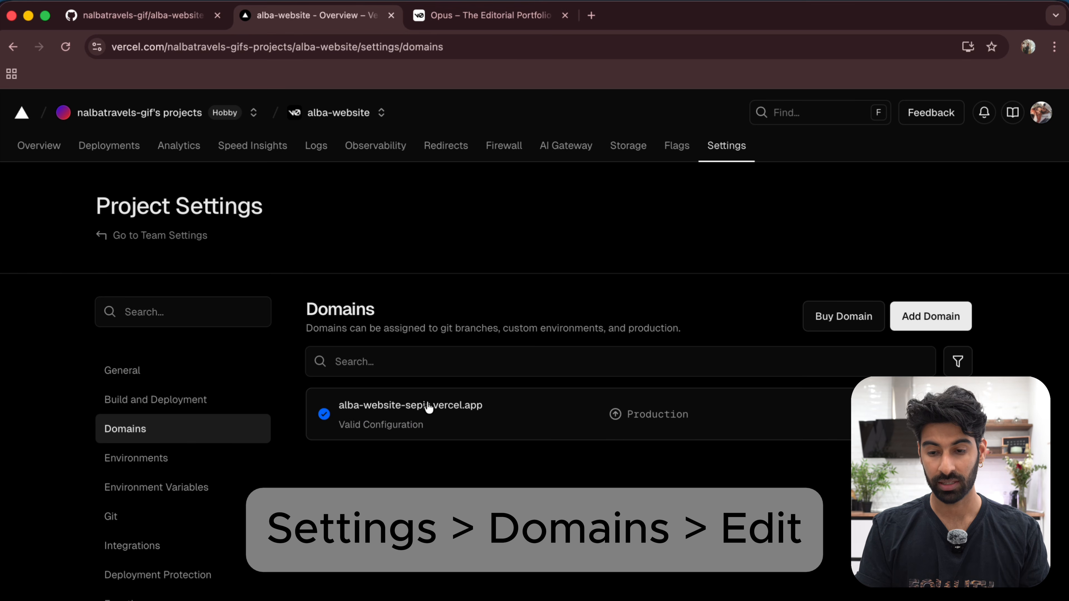
Rename the production domain to the site owner's hyphenated full name on vercel.app, permanently removing the old domain
click(846, 417)
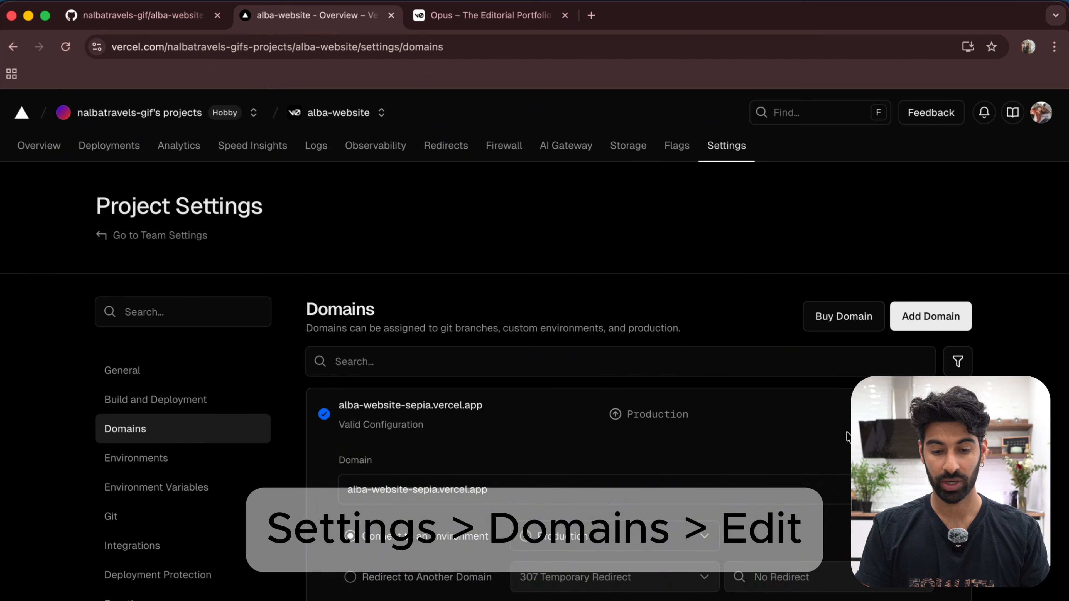
scroll(808, 449, down, 1)
click(572, 450)
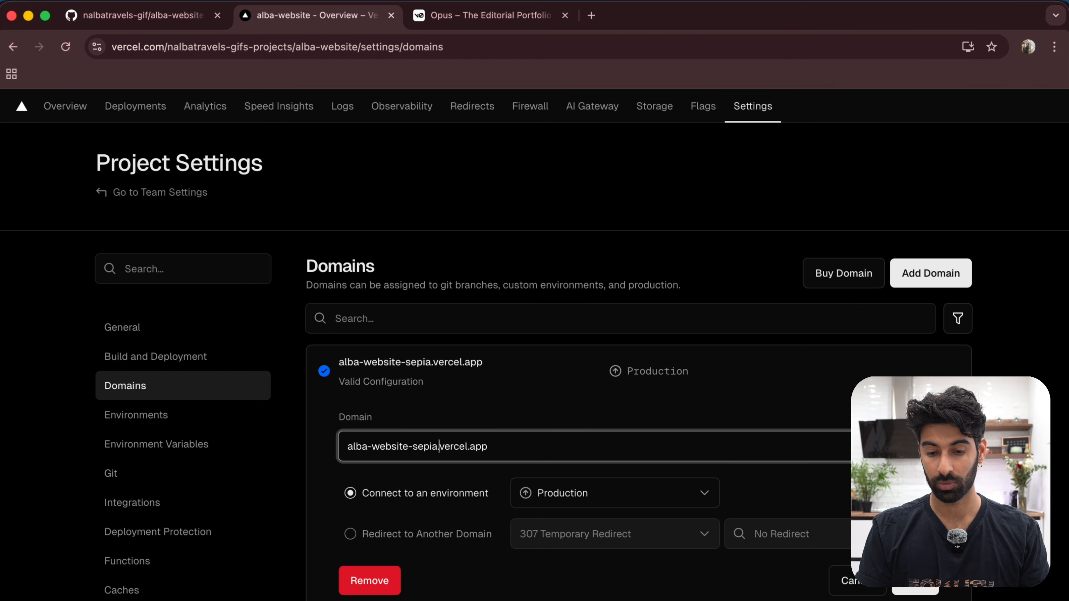
key(BackSpace)
key(BackSpace)
key(BackSpace)
key(BackSpace)
key(BackSpace)
key(BackSpace)
key(BackSpace)
key(BackSpace)
key(BackSpace)
key(BackSpace)
key(BackSpace)
key(BackSpace)
key(BackSpace)
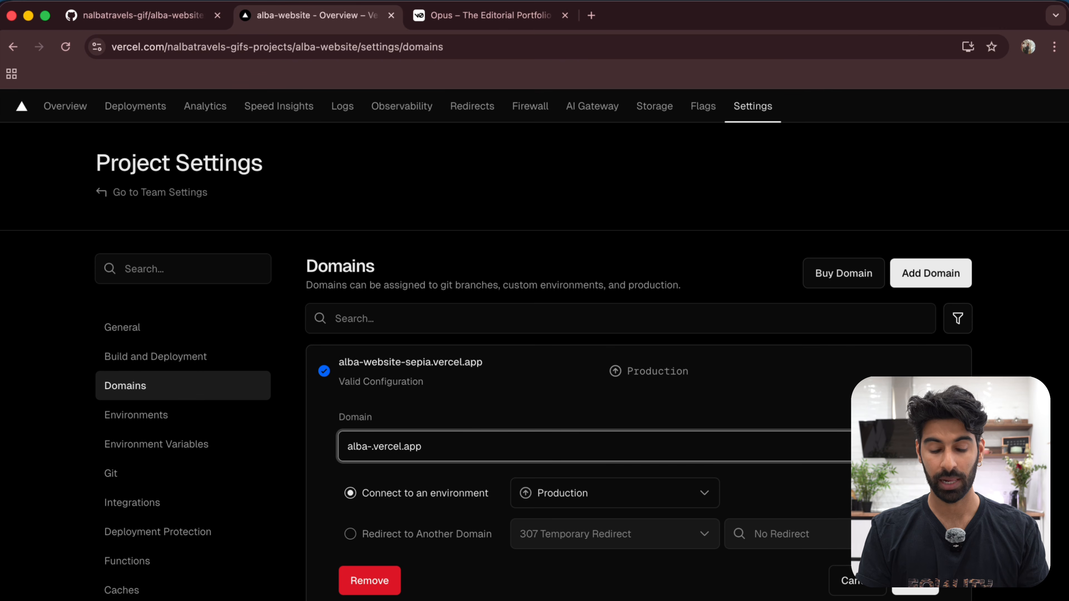
click(917, 590)
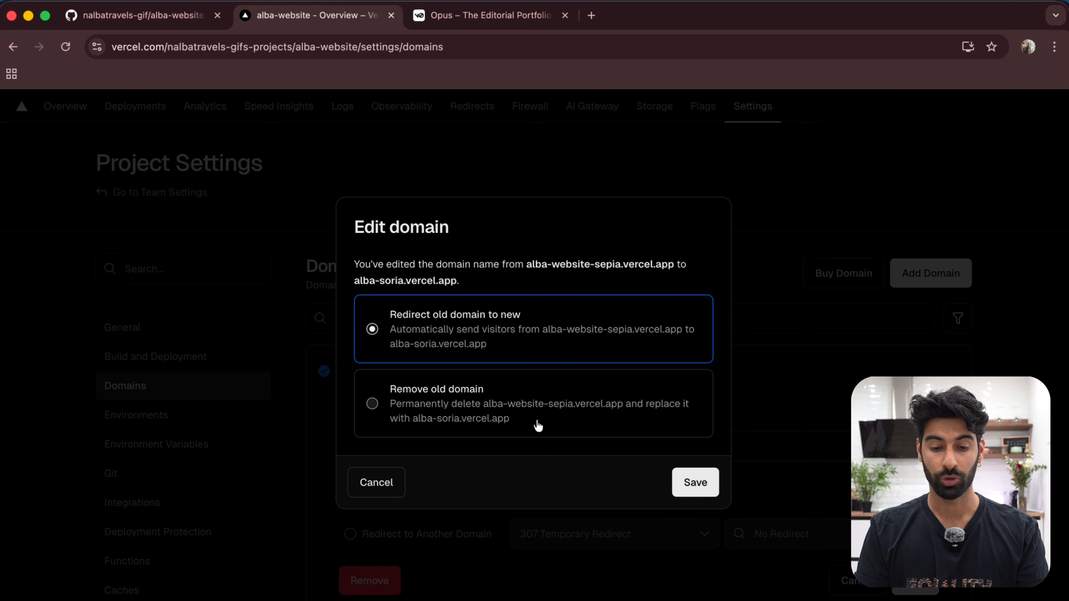
click(538, 425)
click(692, 490)
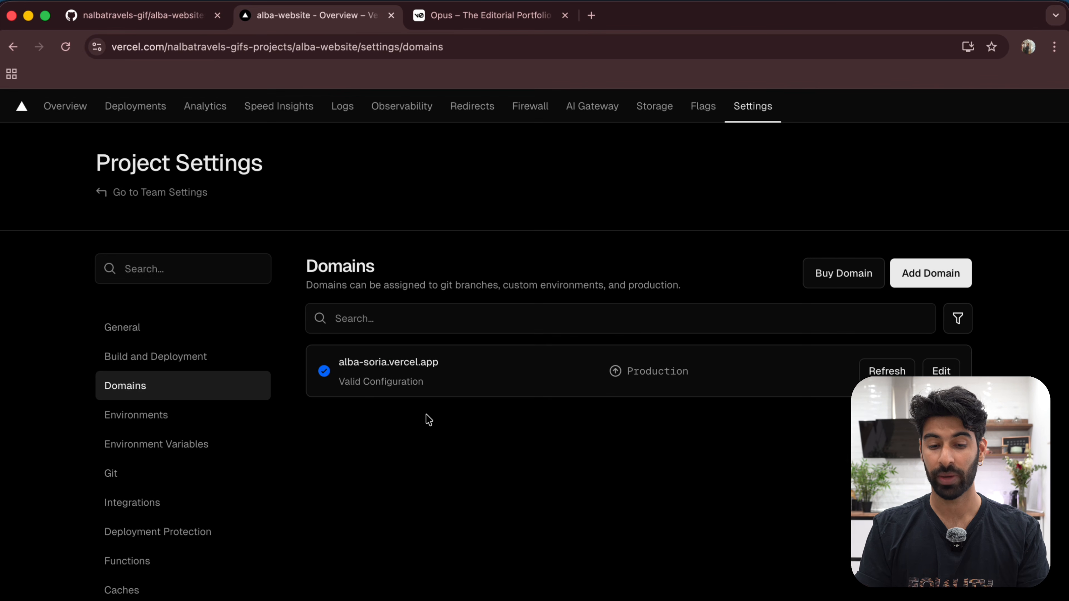
Reload the alba-website project overview and open the site at its renamed production domain to check the hero section
click(65, 106)
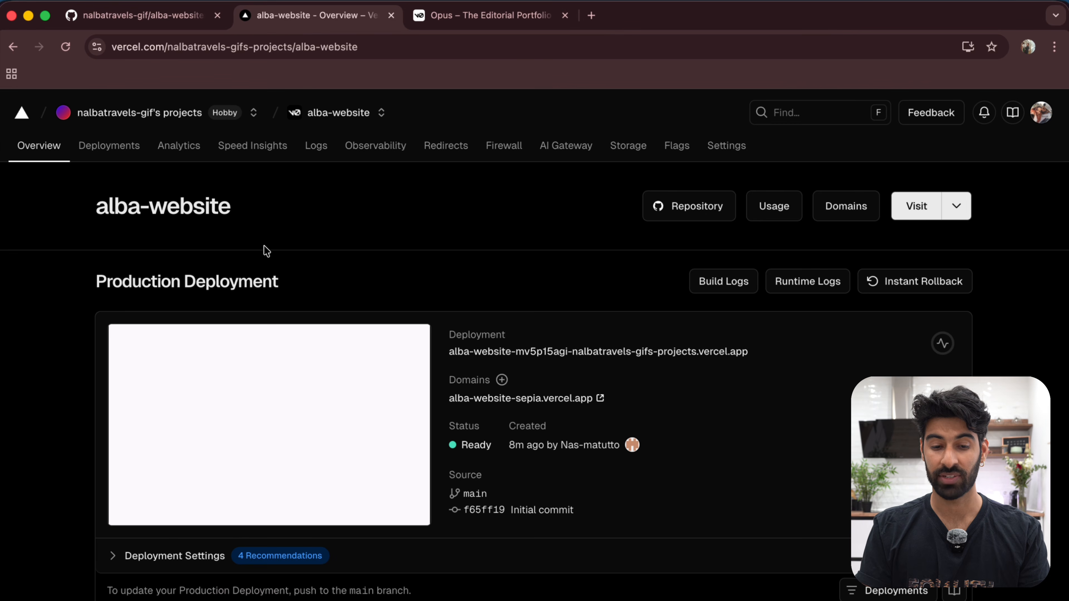
click(65, 47)
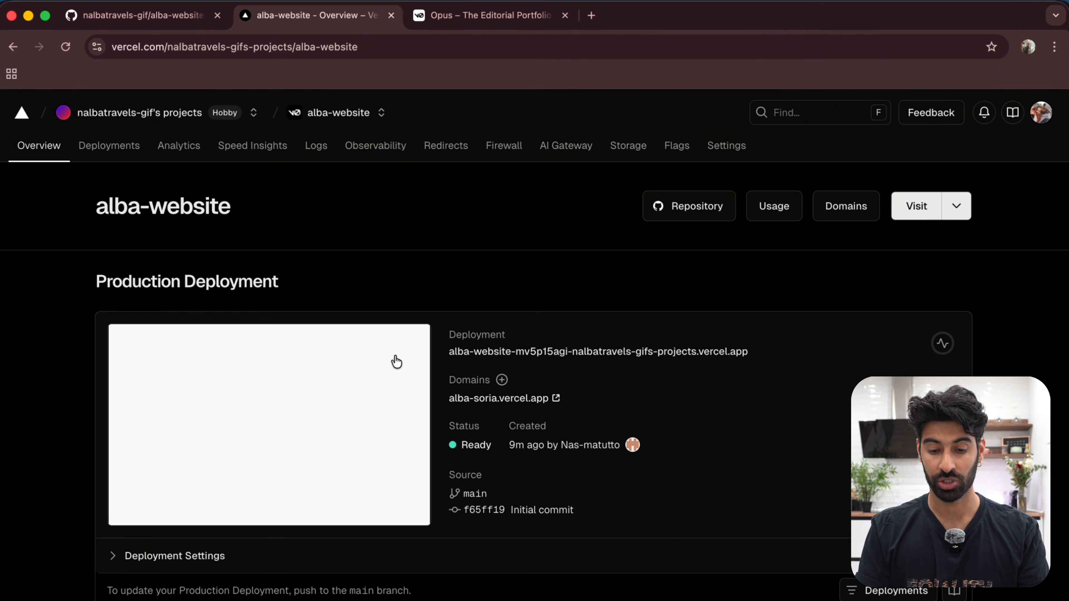
click(557, 399)
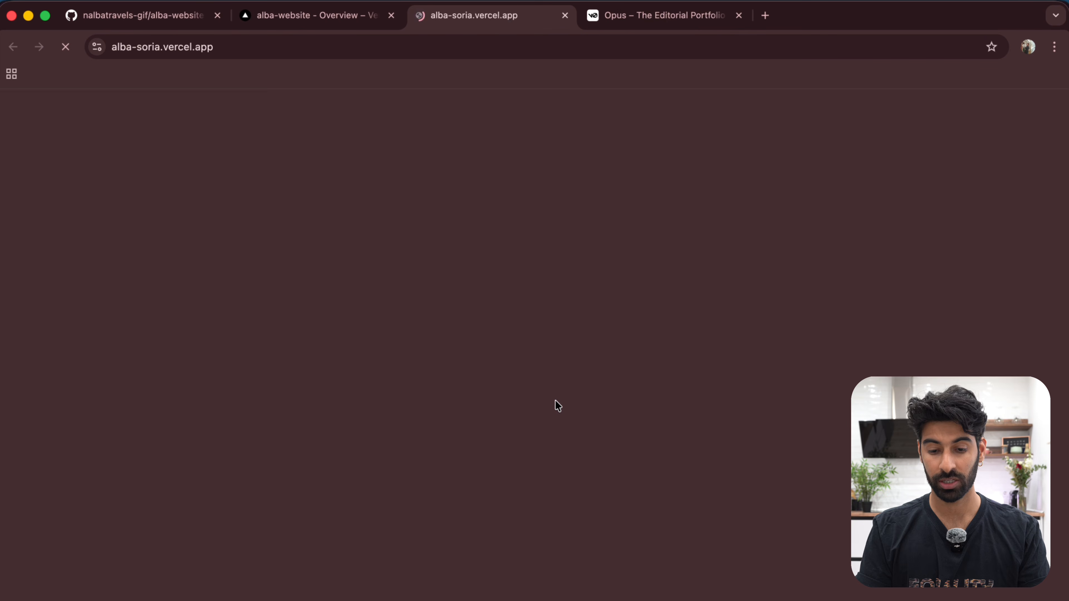
scroll(579, 546, down, 15)
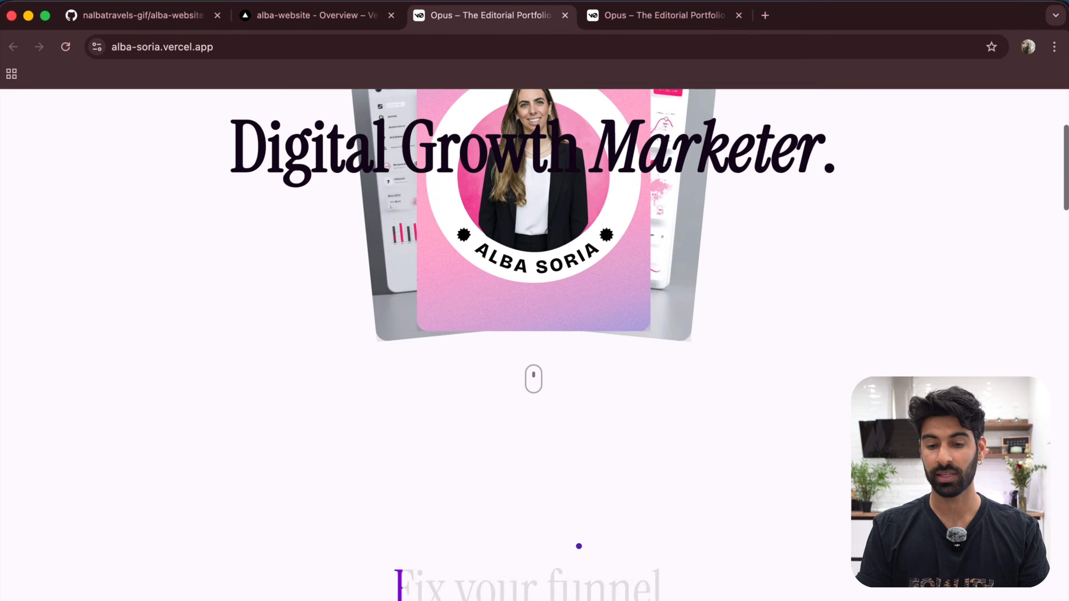